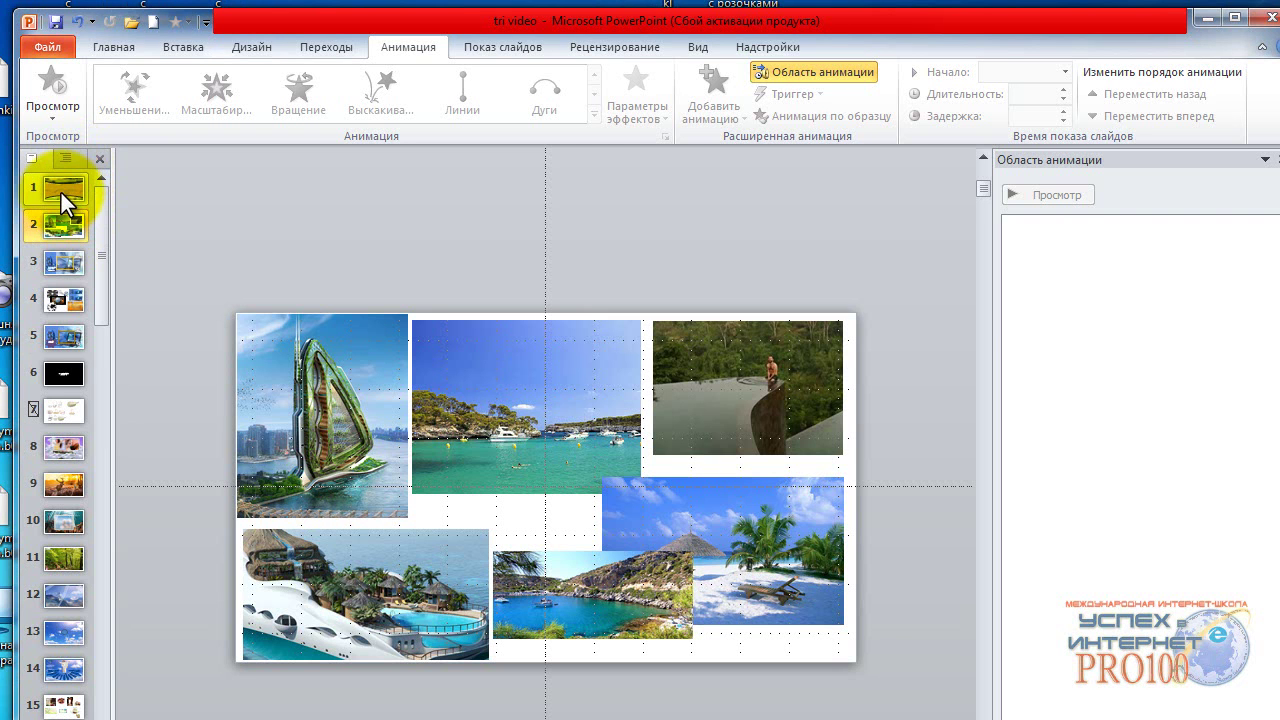
Preview slide 1's animation, then return to slide 2's photo collage.
click(60, 182)
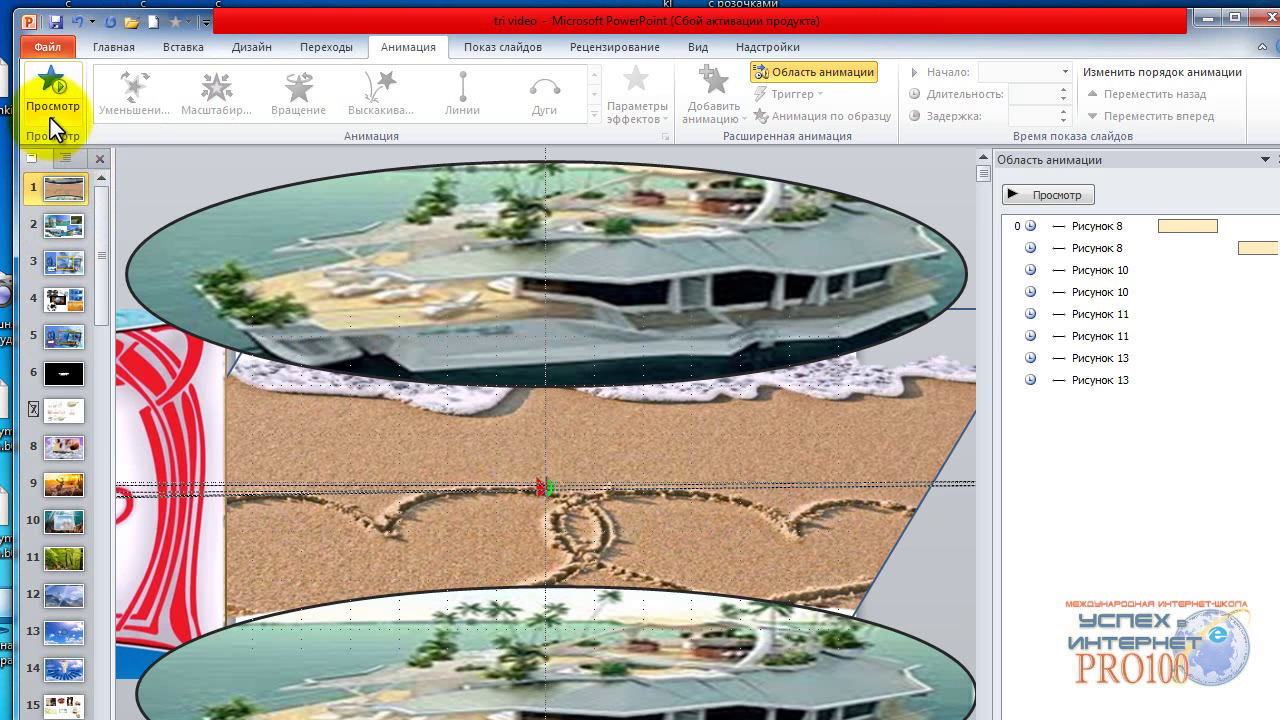
click(50, 118)
click(61, 139)
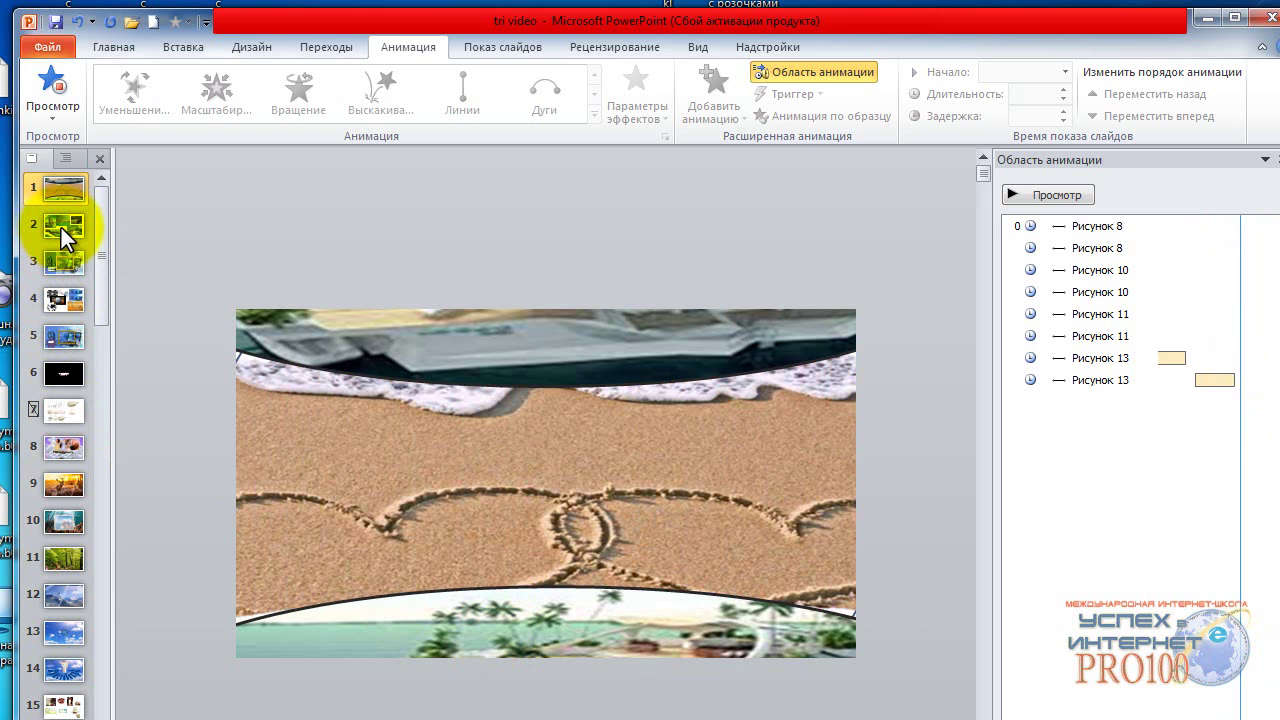
click(61, 228)
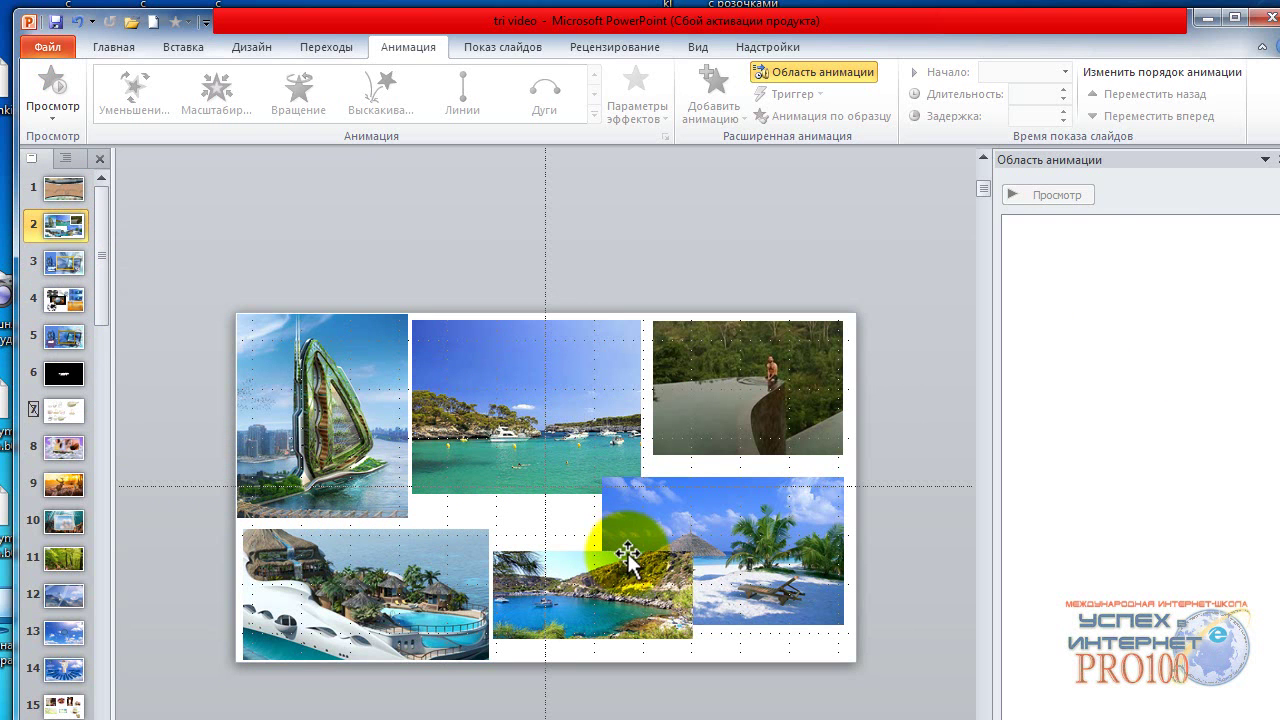
Open the Selection pane and hide pictures Рисунок 1–6 one by one.
click(110, 51)
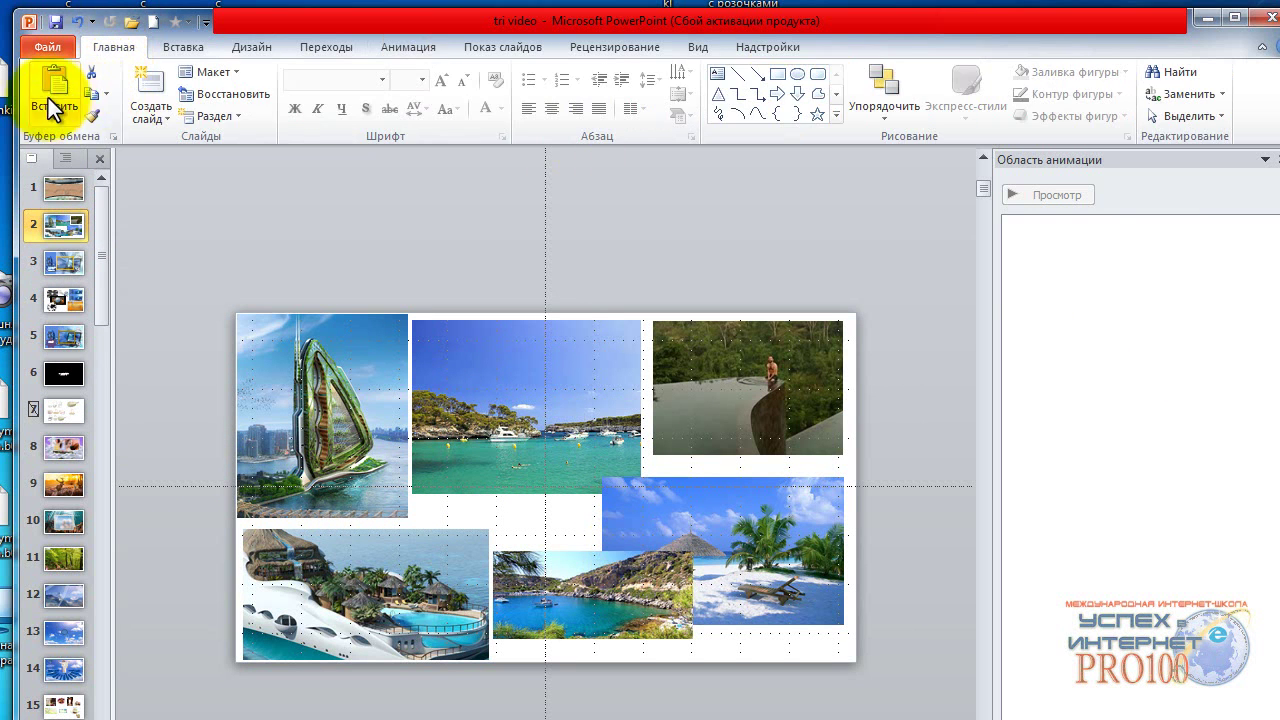
click(1183, 115)
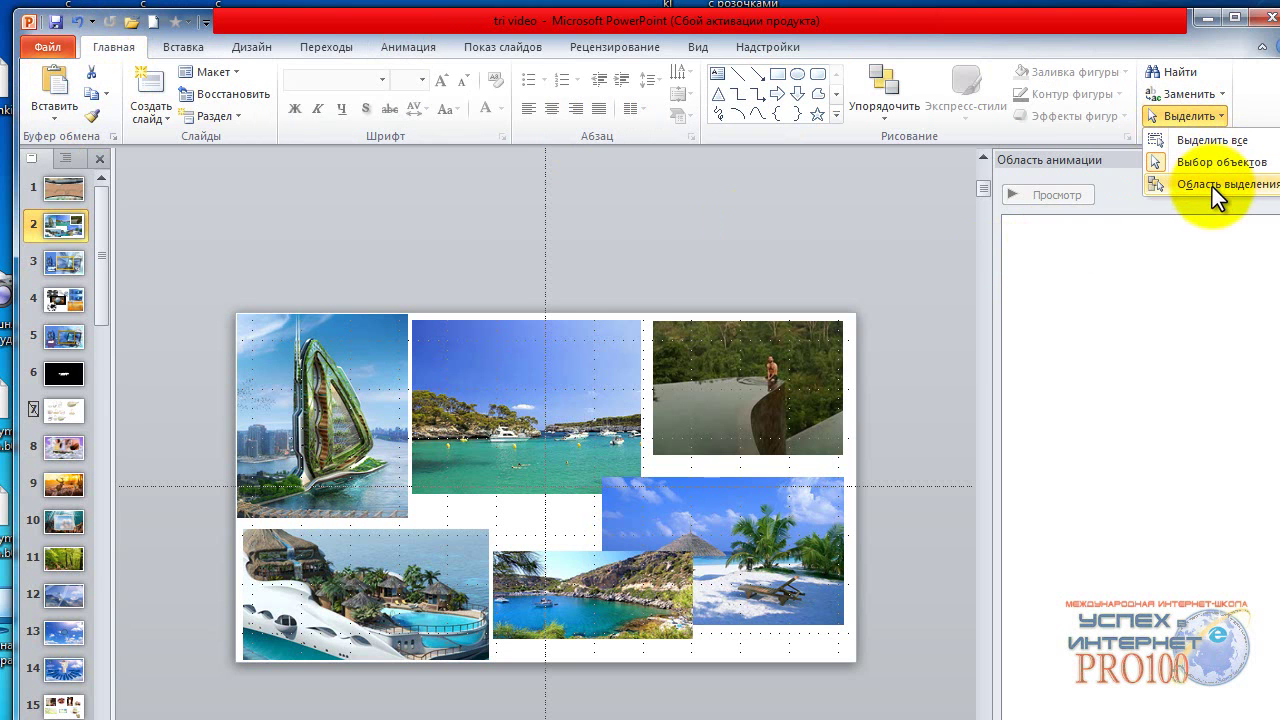
click(1212, 187)
click(985, 159)
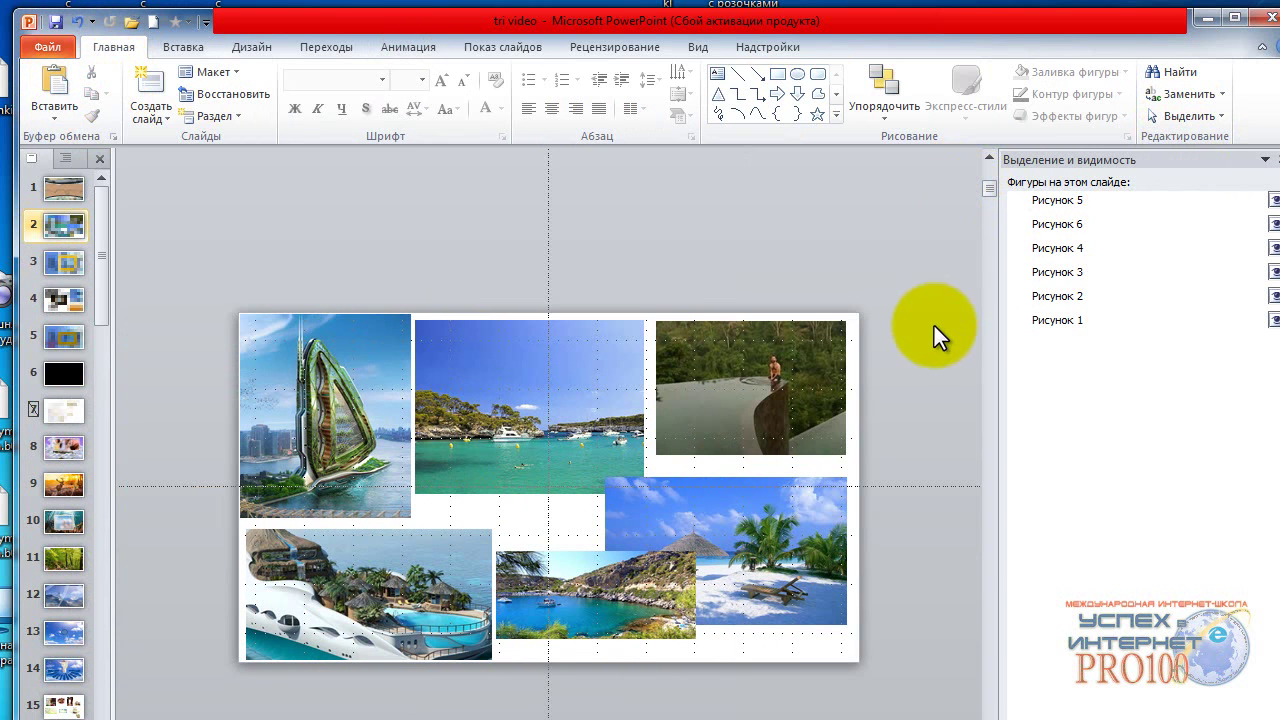
click(1275, 223)
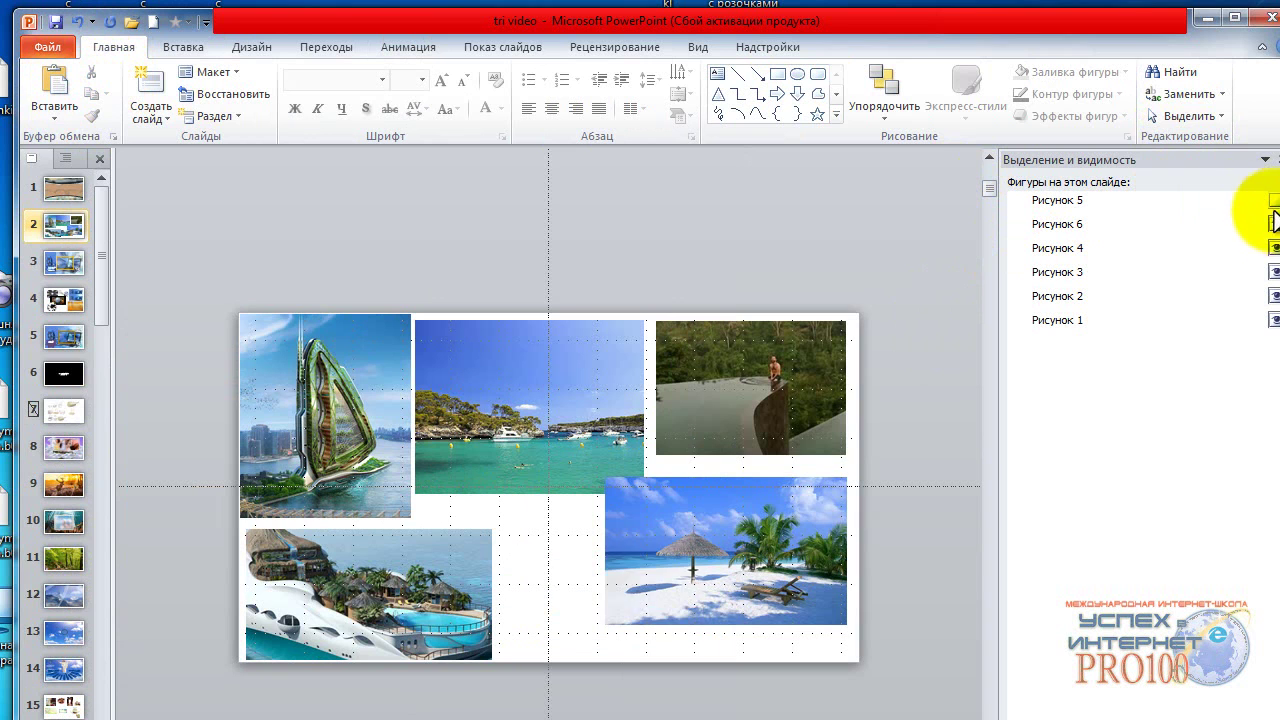
click(1275, 248)
click(1275, 272)
click(1275, 296)
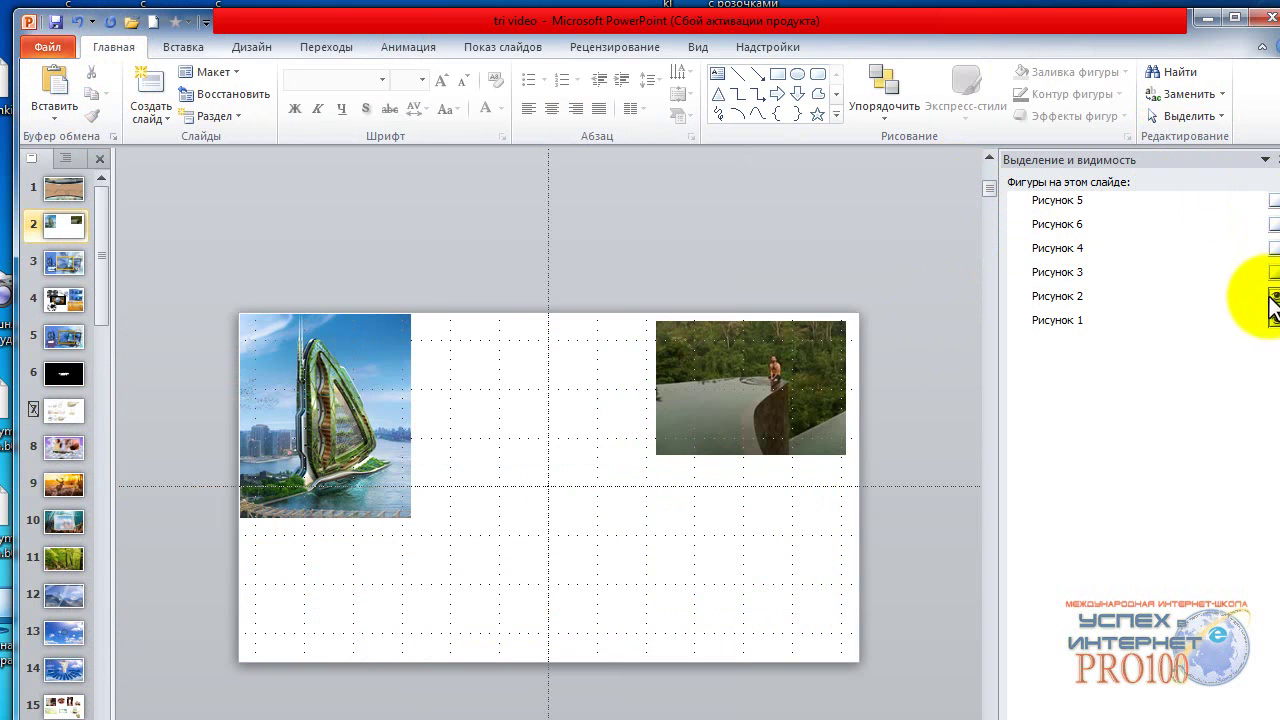
click(1275, 320)
click(1275, 322)
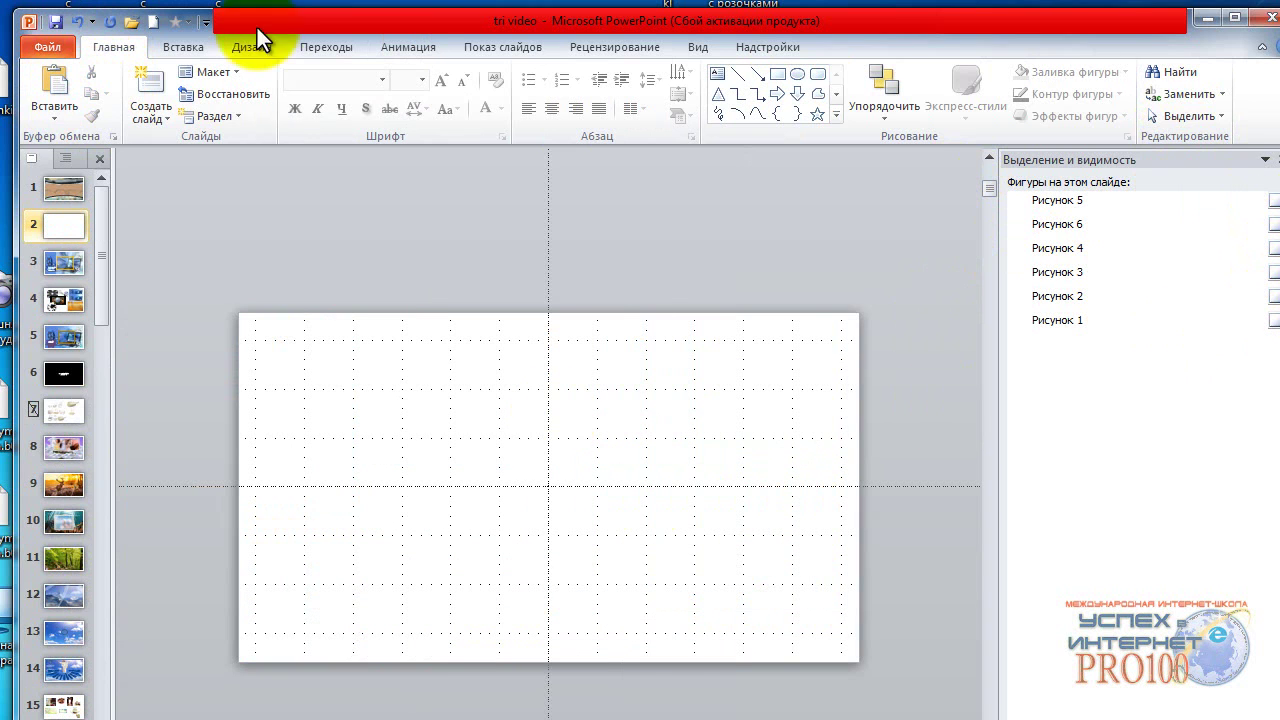
click(183, 50)
Draw a blue oval (Овал 7) at the top, stretched beyond both side edges.
click(333, 92)
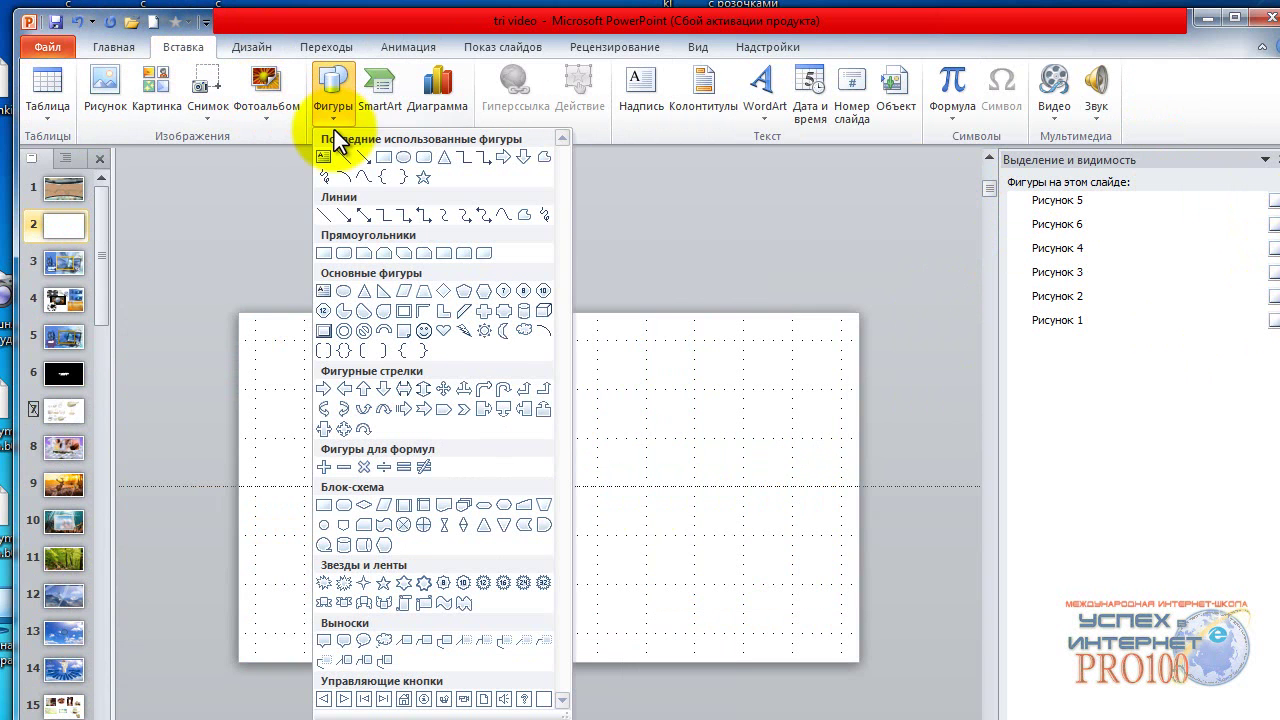
click(338, 288)
mouse_move(309, 358)
mouse_down()
mouse_move(686, 423)
mouse_move(749, 600)
mouse_up()
drag(547, 489, 543, 289)
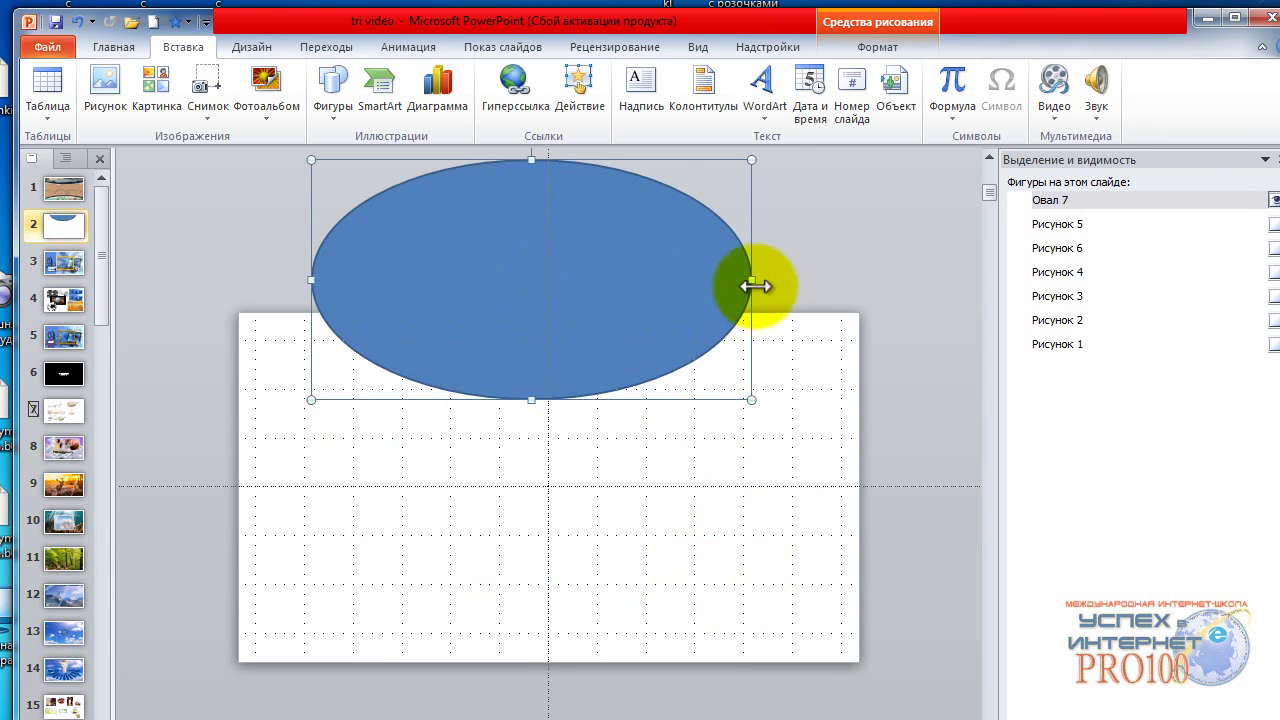
drag(749, 290, 906, 299)
drag(314, 298, 197, 298)
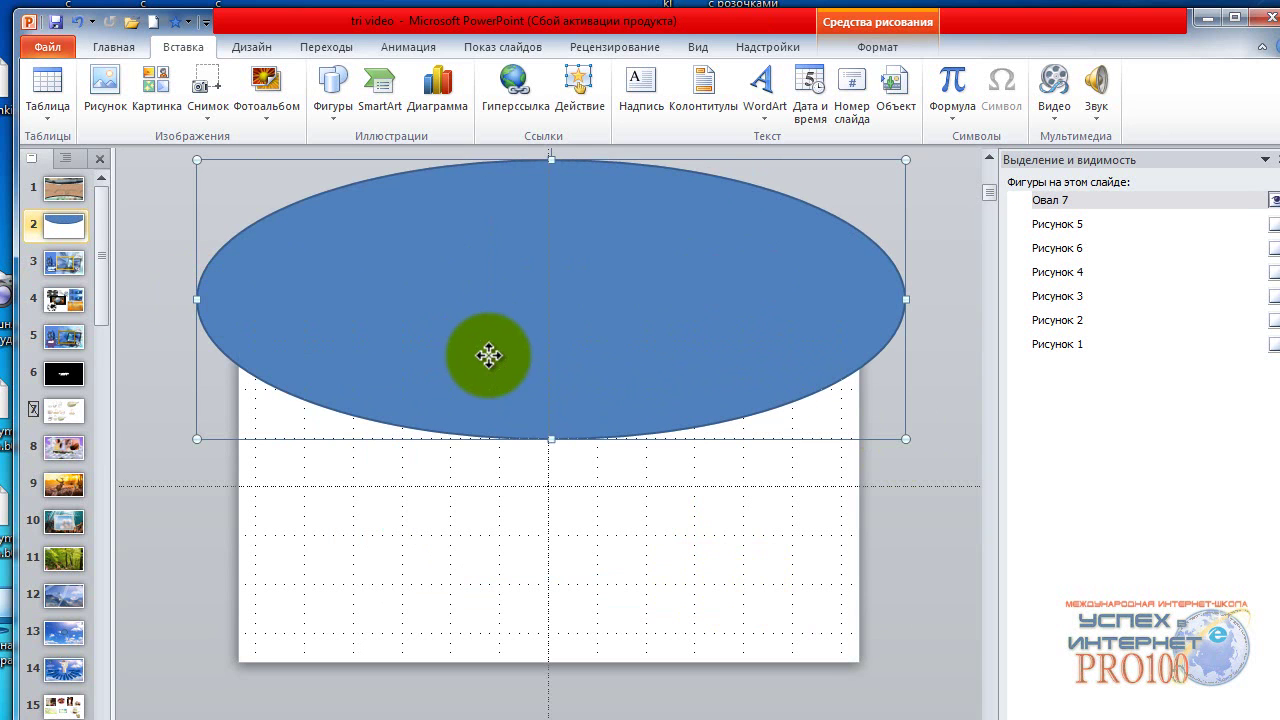
drag(488, 355, 503, 340)
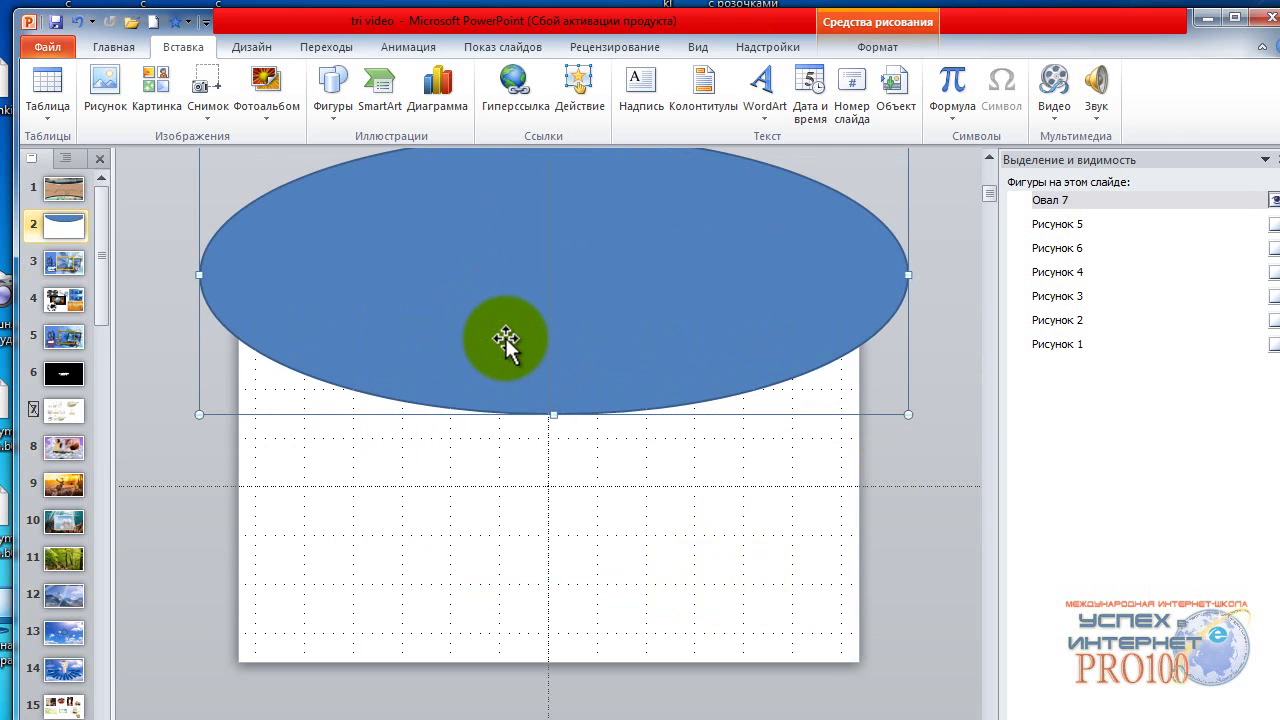
drag(508, 333, 508, 333)
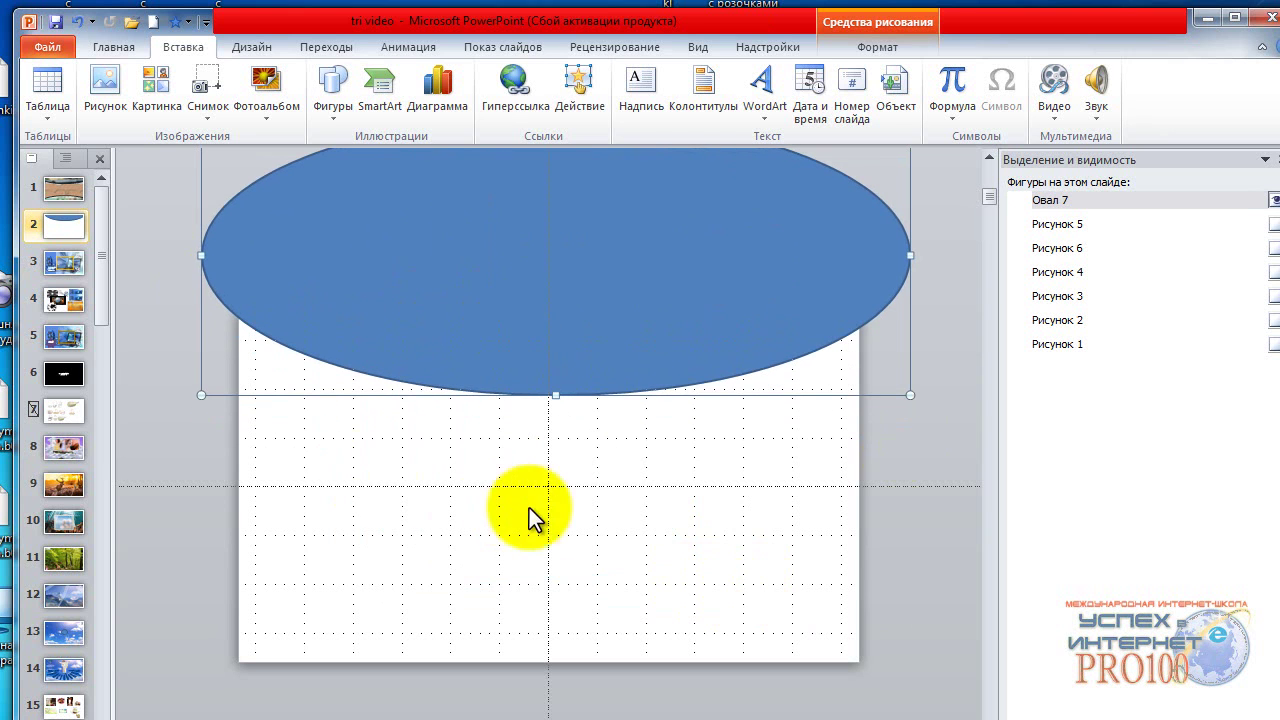
click(555, 340)
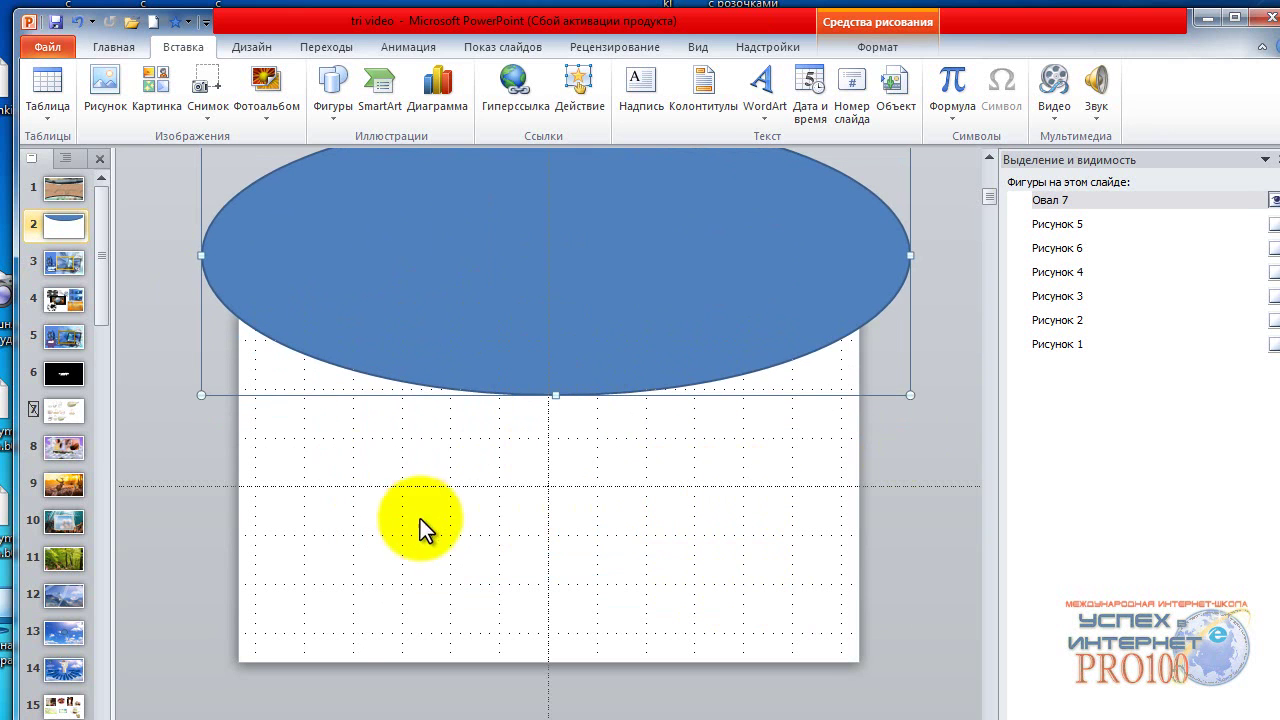
Uncheck snap to other objects in Grid and Guides, keeping 0.2 cm grid snapping.
right_click(676, 555)
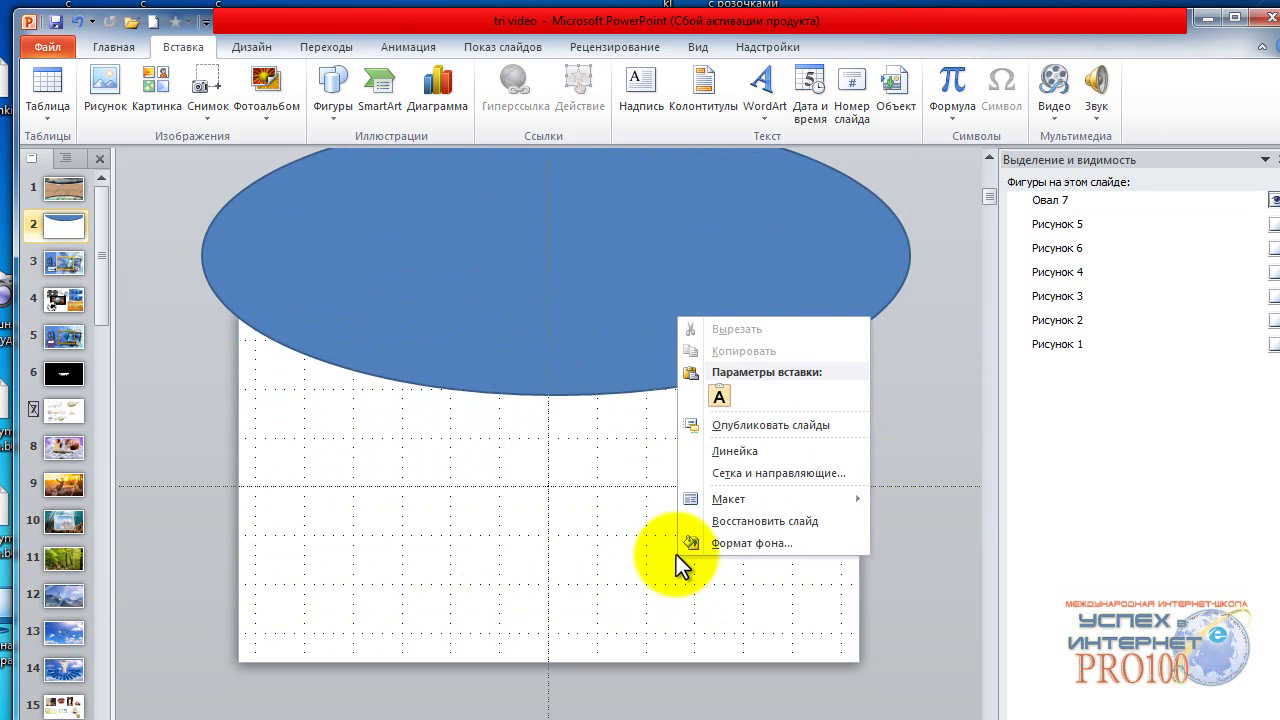
click(742, 474)
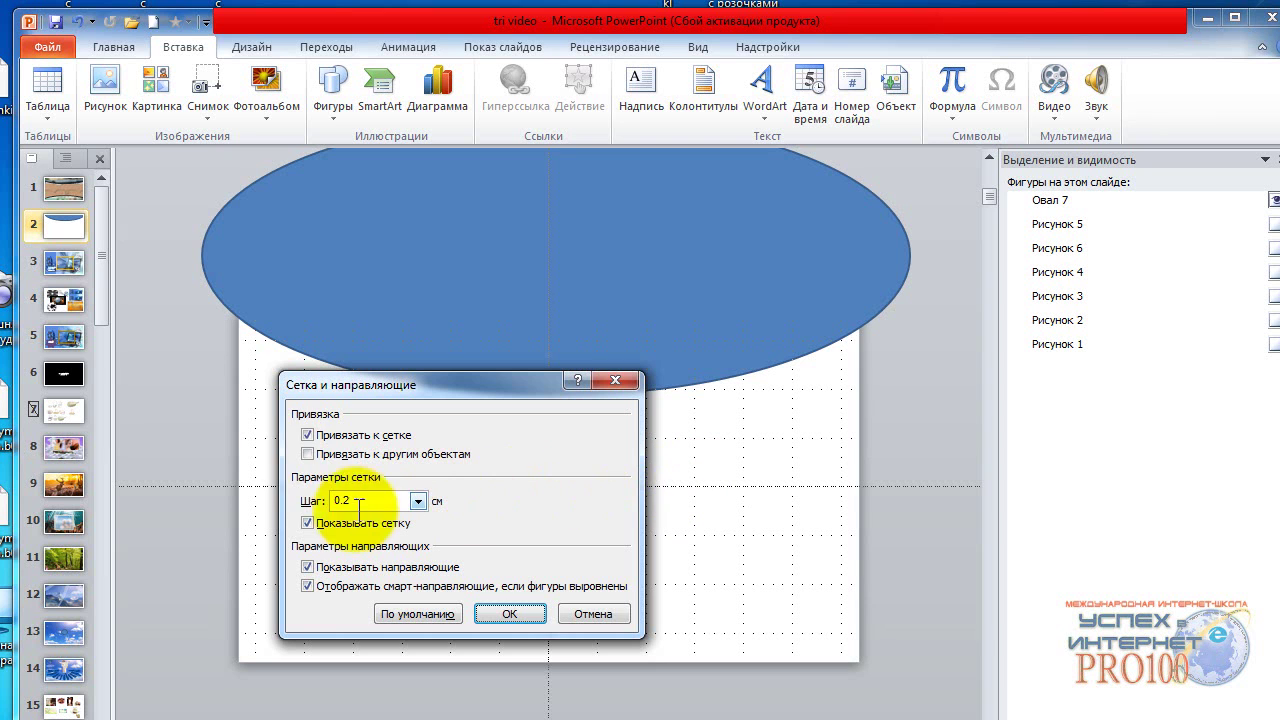
click(308, 454)
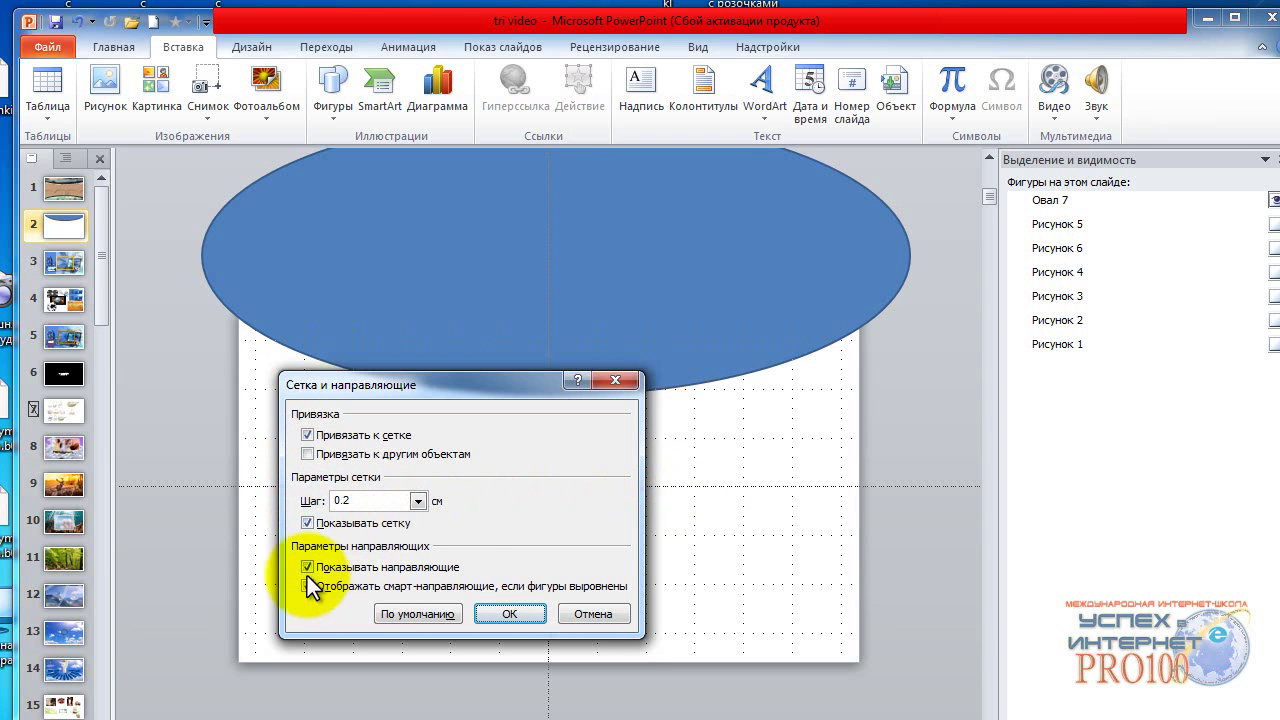
click(506, 615)
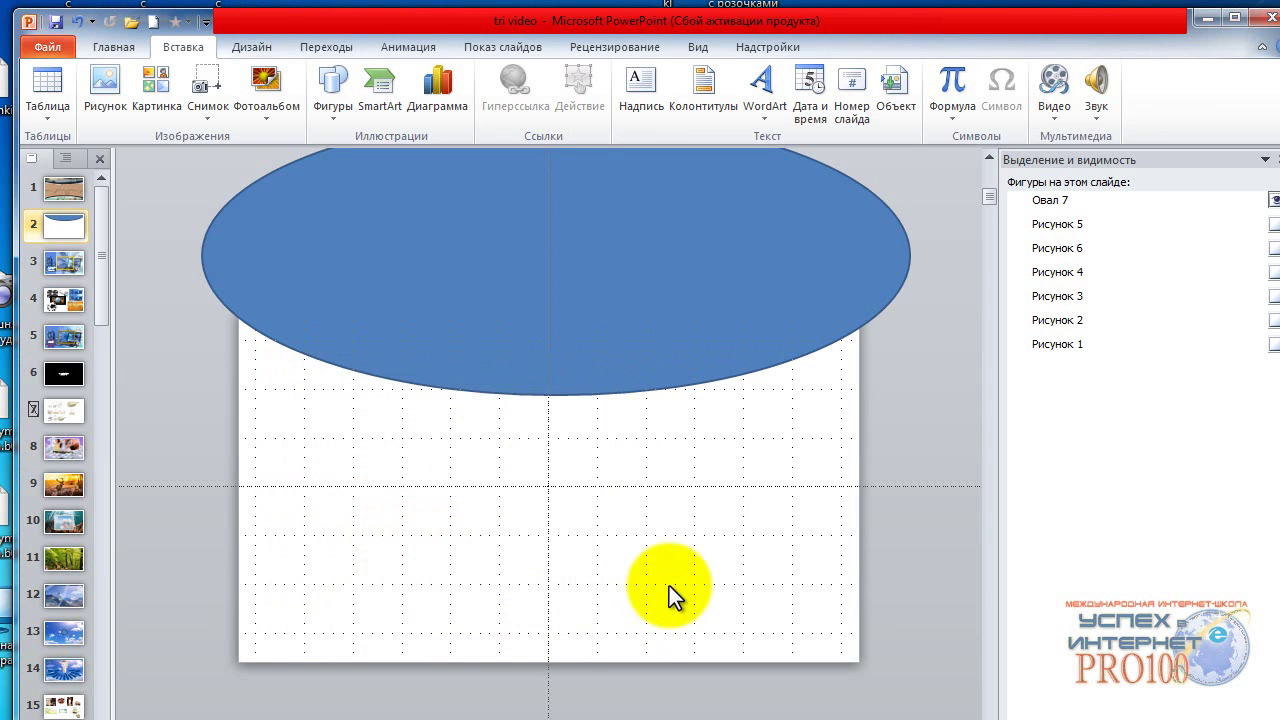
click(562, 257)
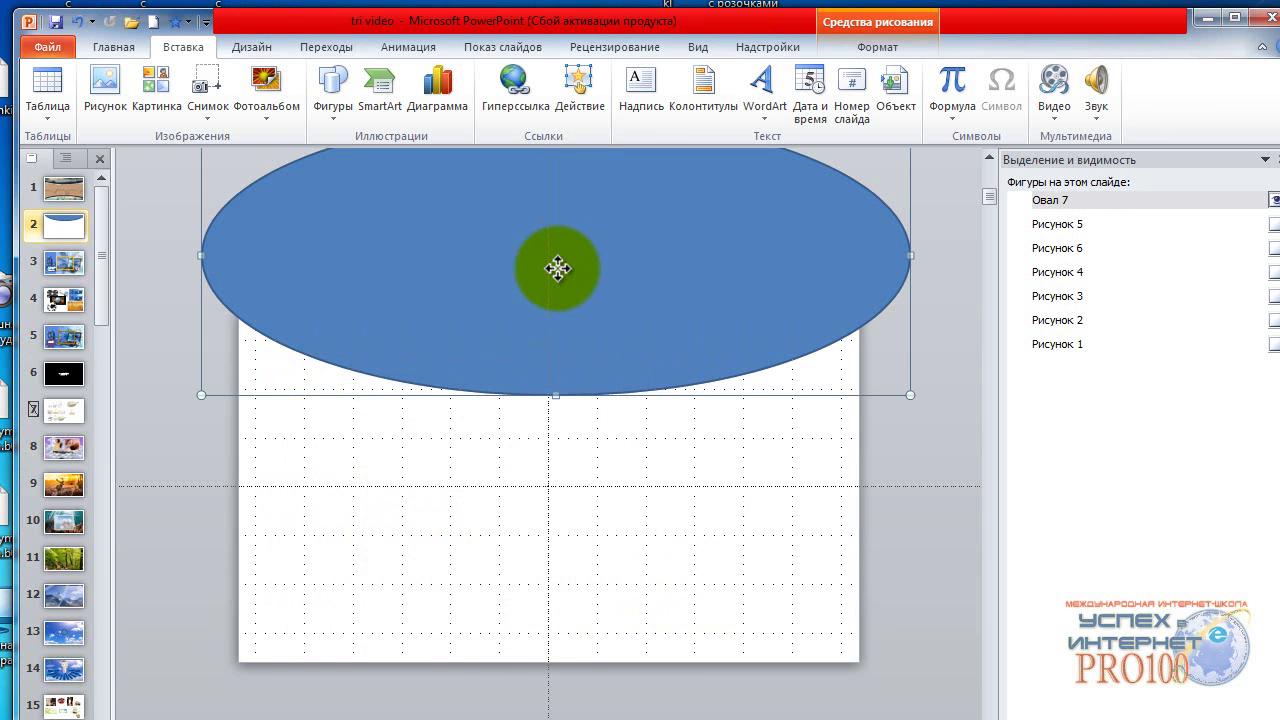
Duplicate the top oval and place the copy, Овал 8, across the slide's bottom.
right_click(557, 268)
click(599, 308)
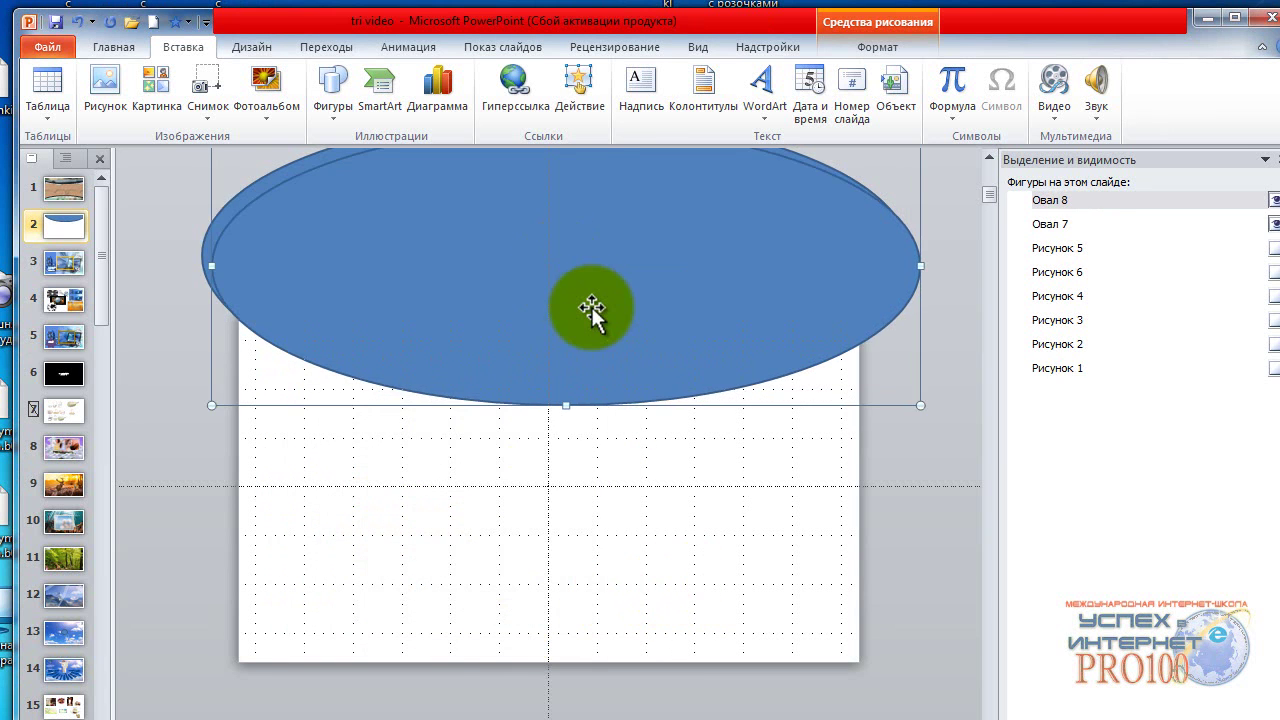
drag(592, 306, 562, 714)
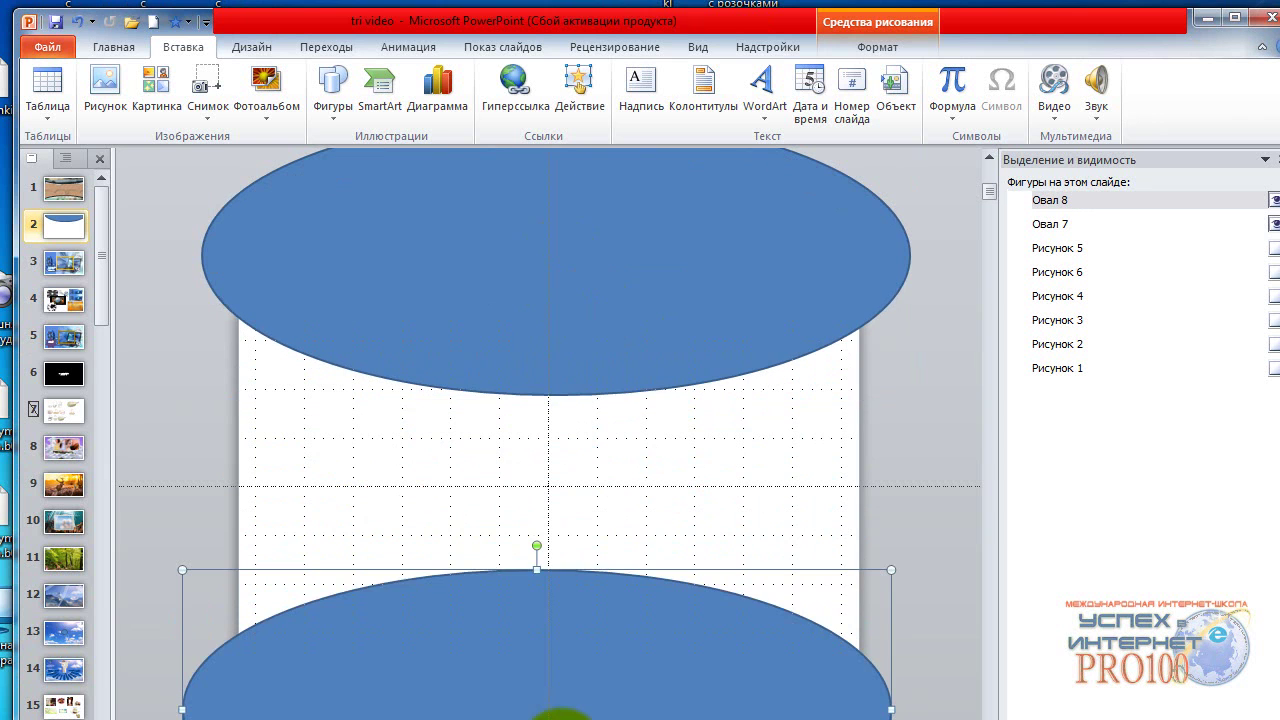
drag(536, 572, 542, 568)
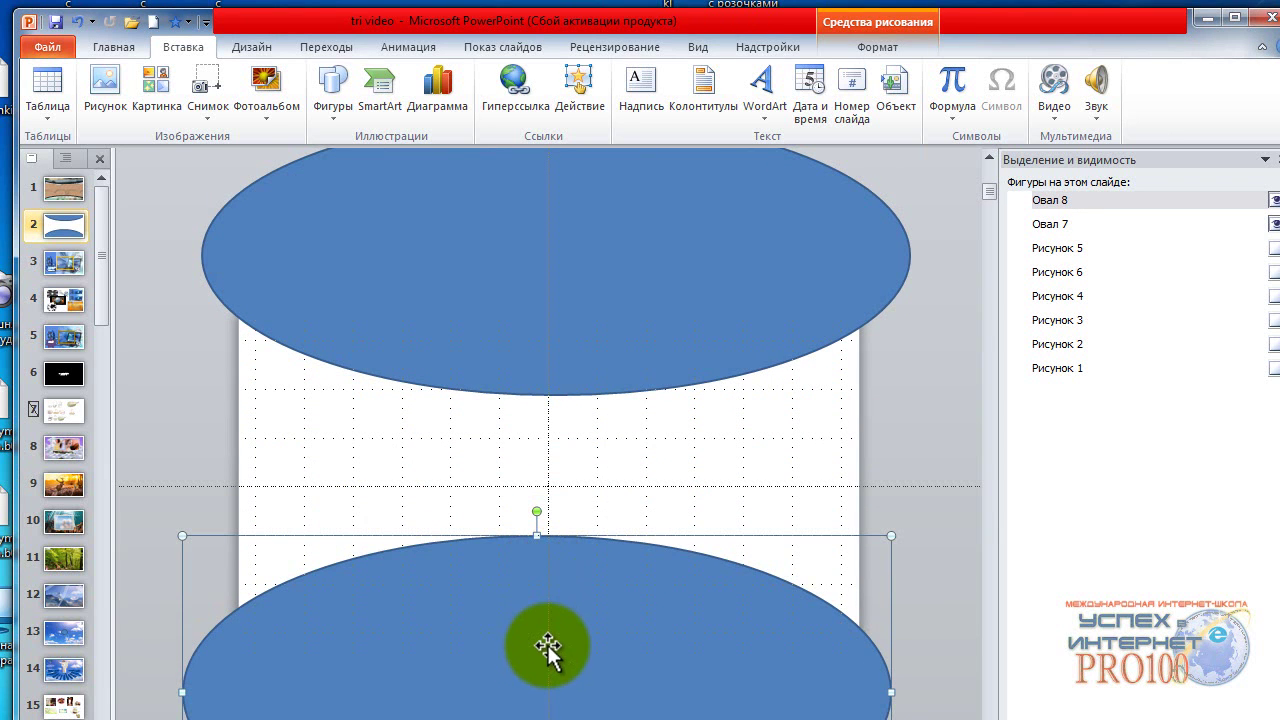
drag(547, 645, 548, 631)
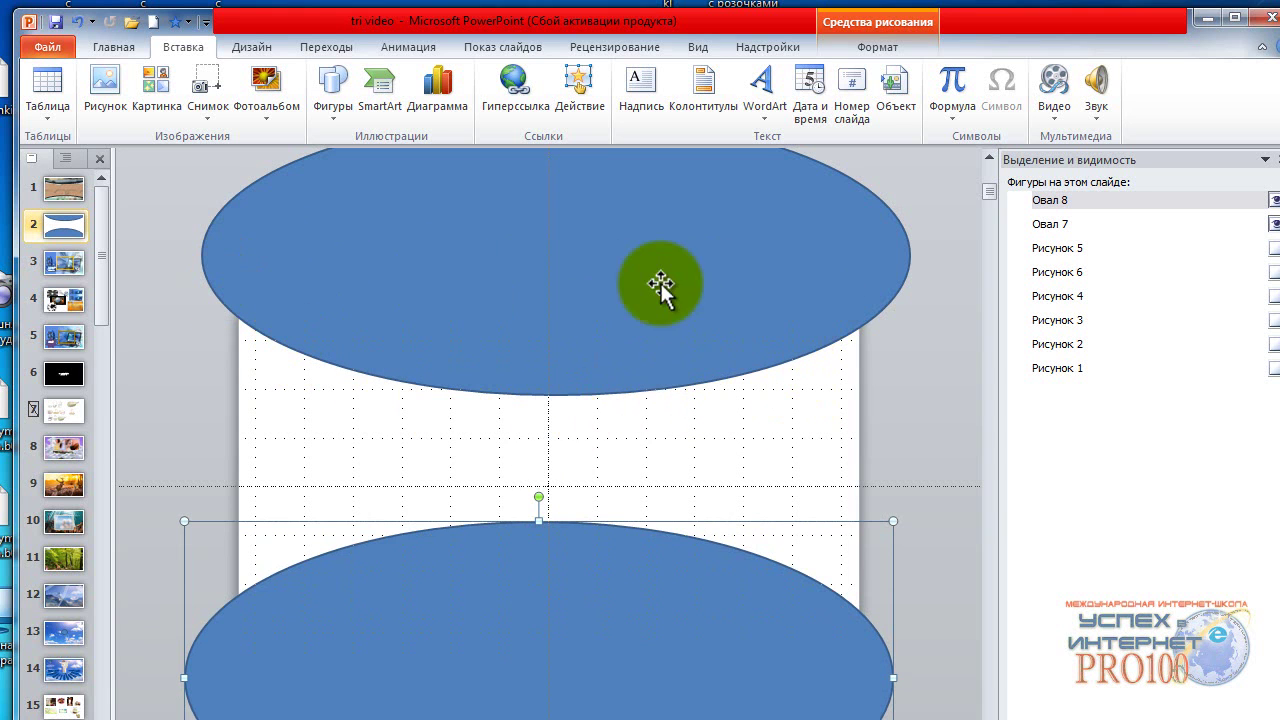
Bring up the Format Shape size and position settings for the top oval.
right_click(566, 272)
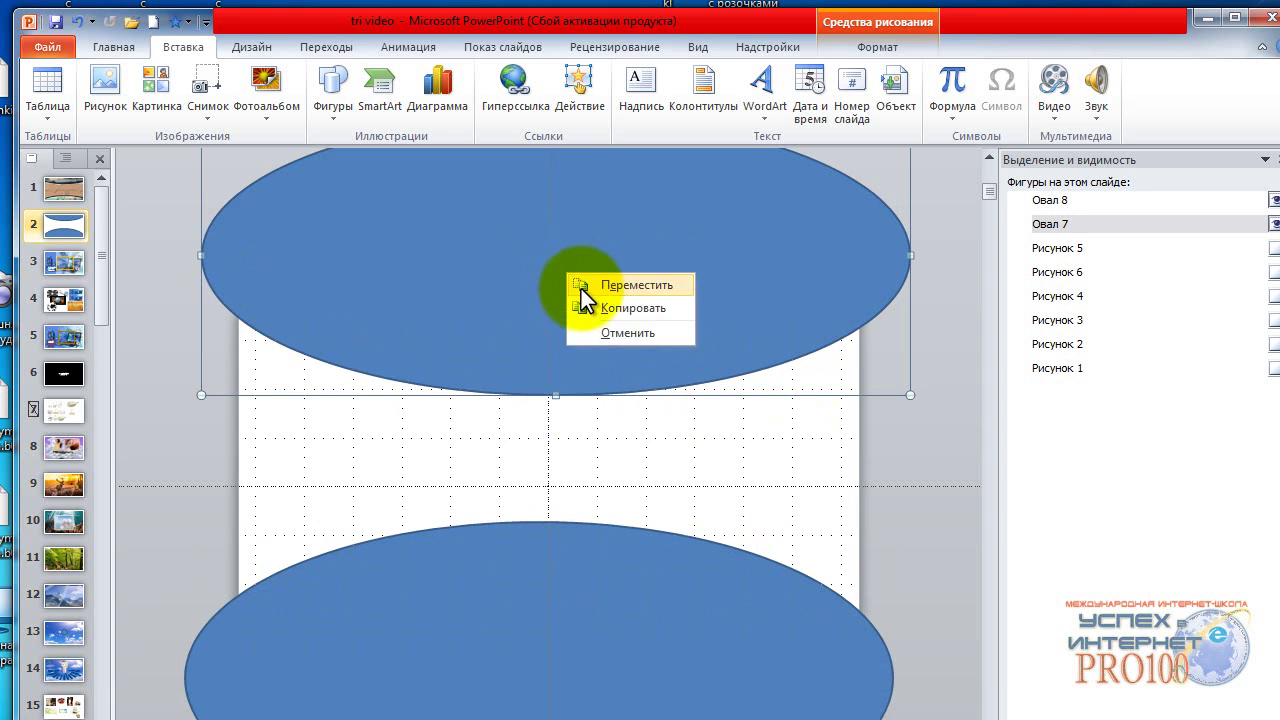
click(531, 262)
right_click(537, 268)
click(585, 563)
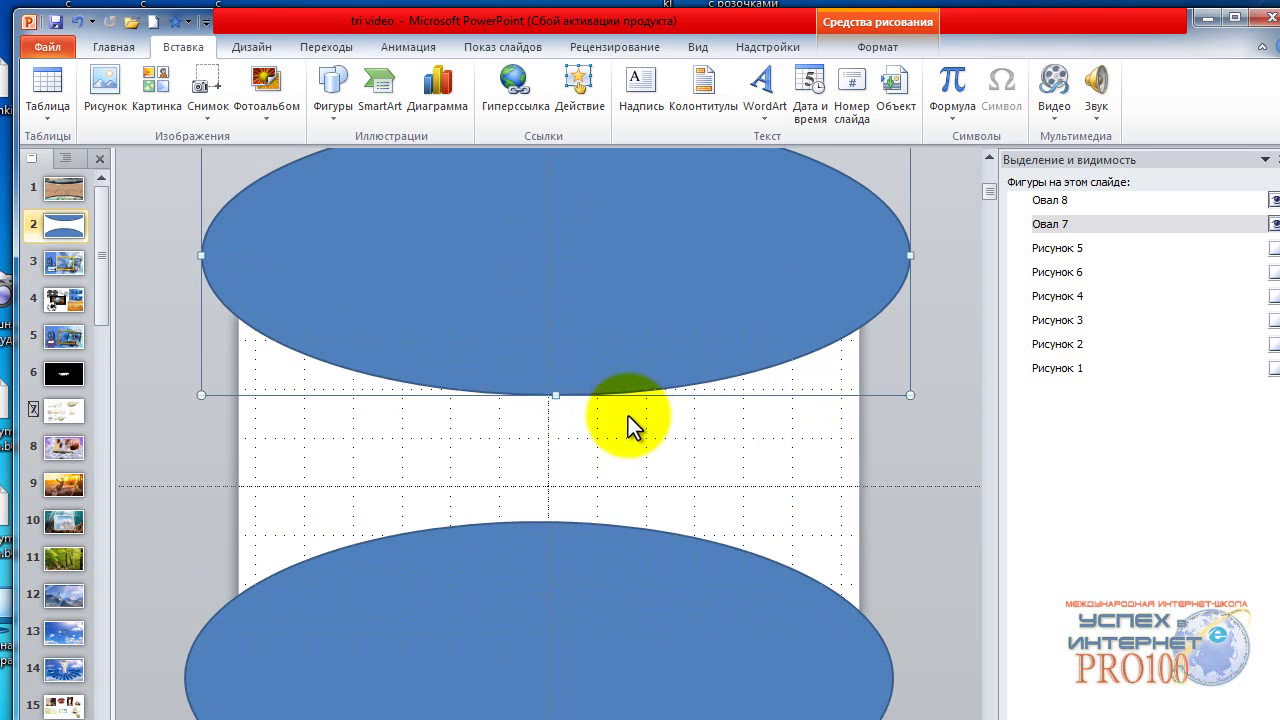
Make the top oval's fill fully transparent and enlarge it wider and taller.
click(414, 246)
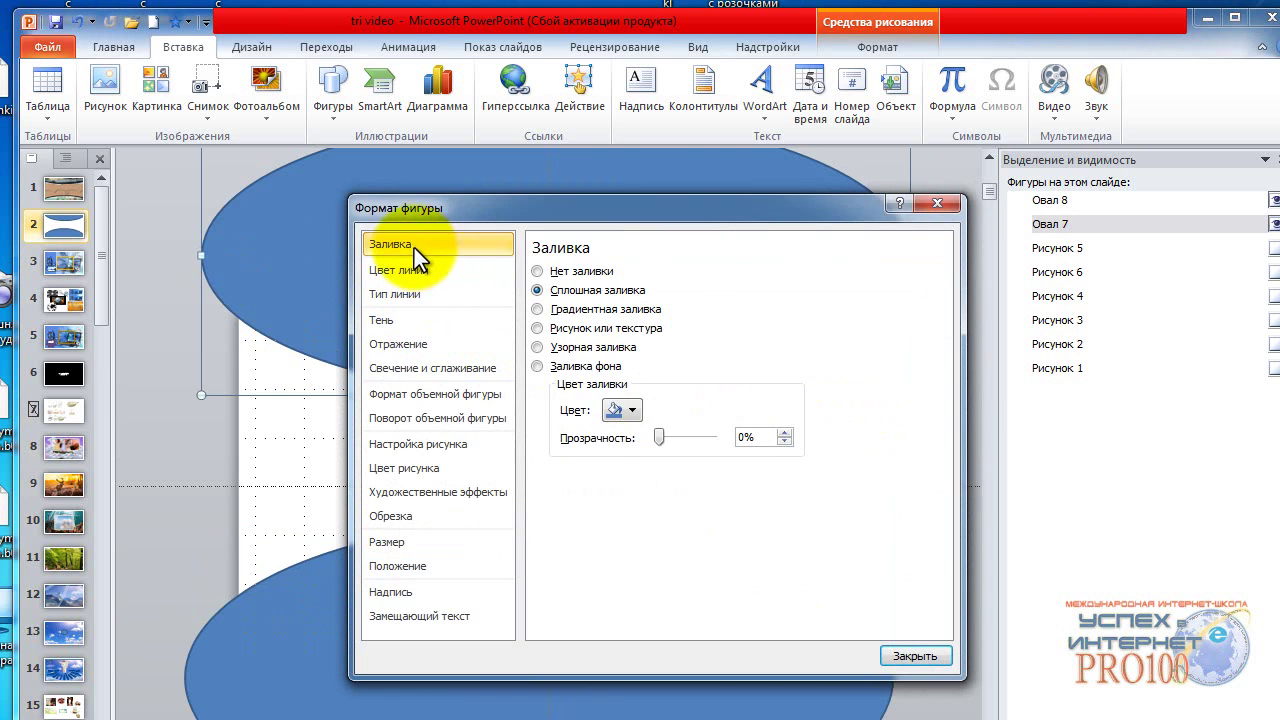
drag(659, 438, 724, 444)
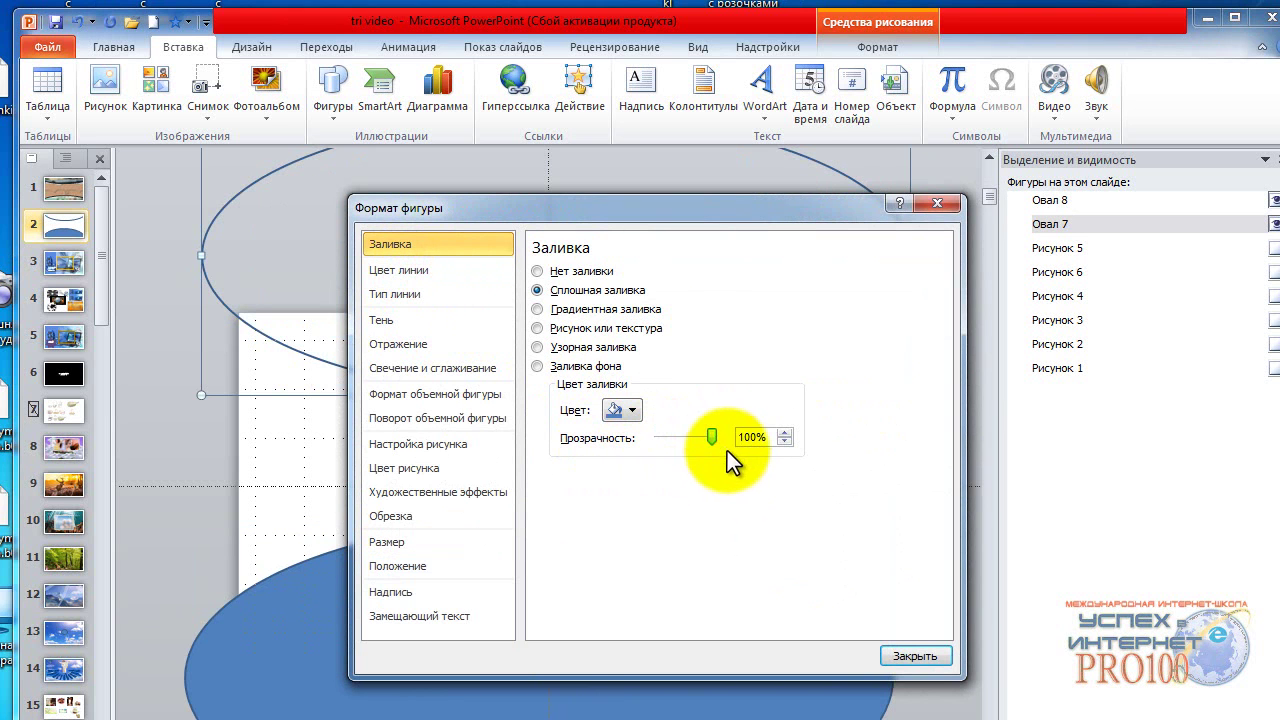
click(912, 656)
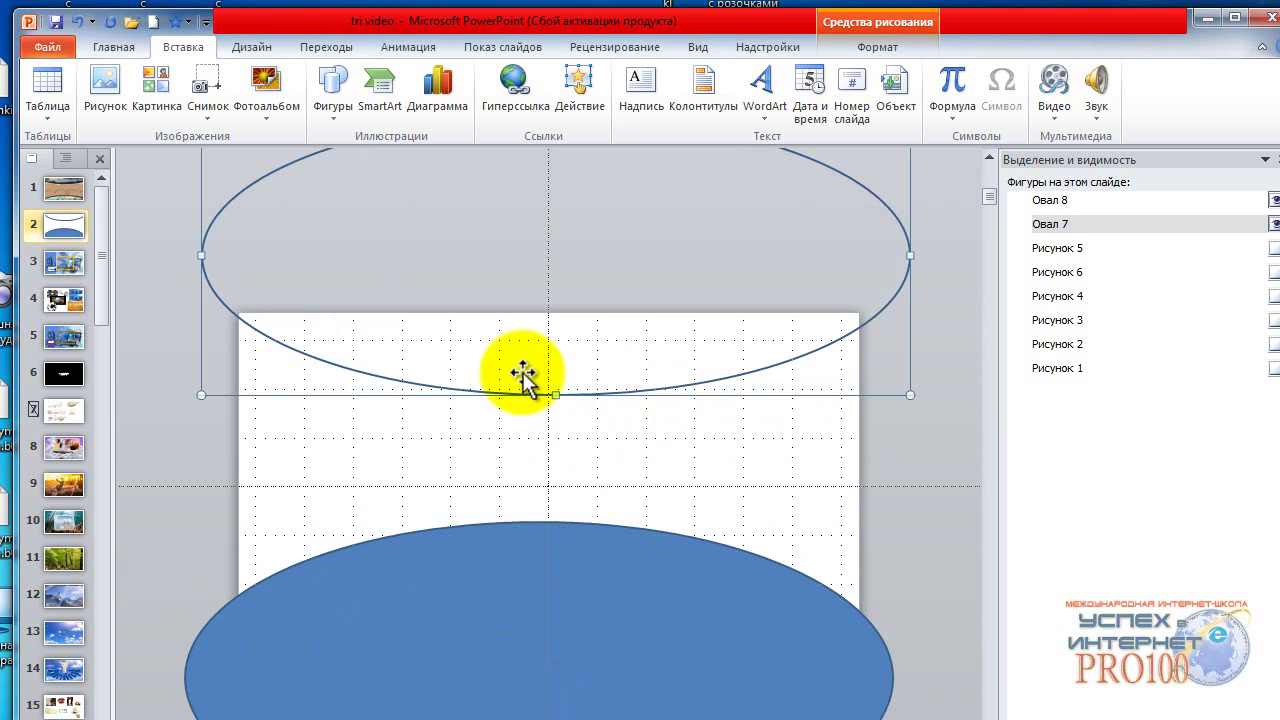
mouse_move(201, 255)
mouse_down()
mouse_move(149, 268)
mouse_move(143, 255)
mouse_up()
drag(909, 257, 939, 266)
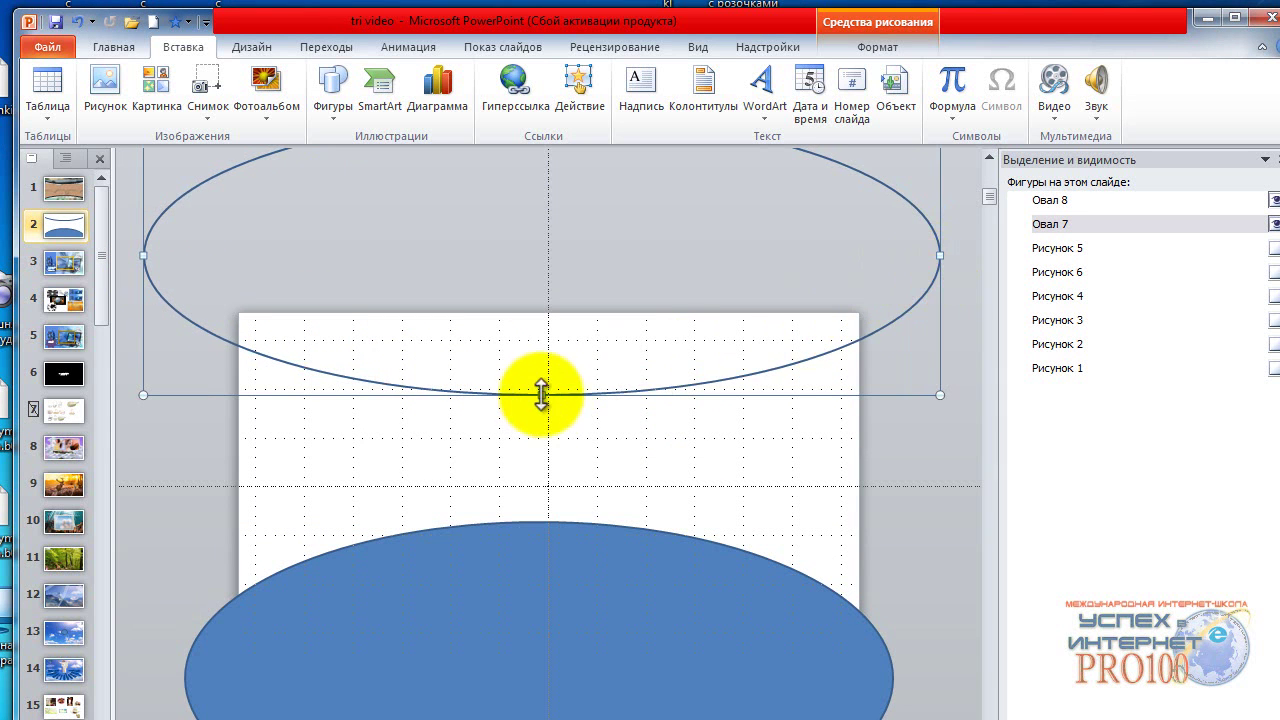
drag(541, 395, 541, 405)
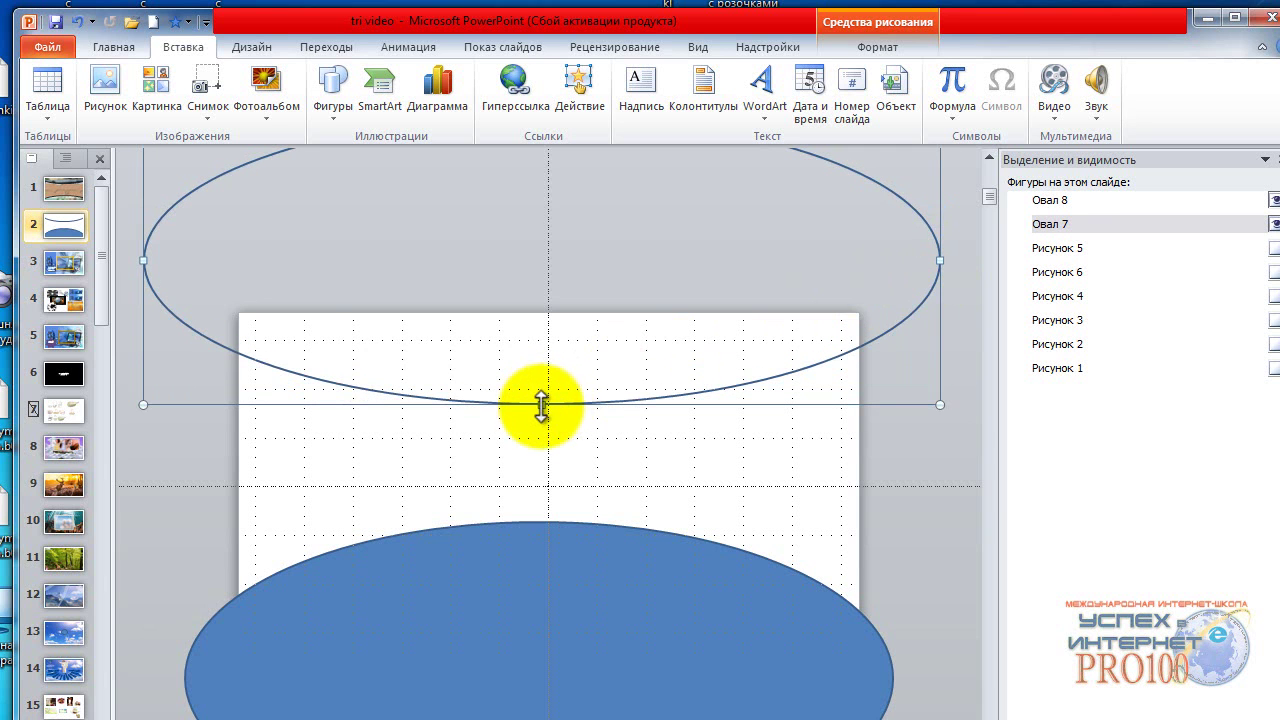
Set the bottom oval's fill transparency to 100% and move it lower.
right_click(522, 613)
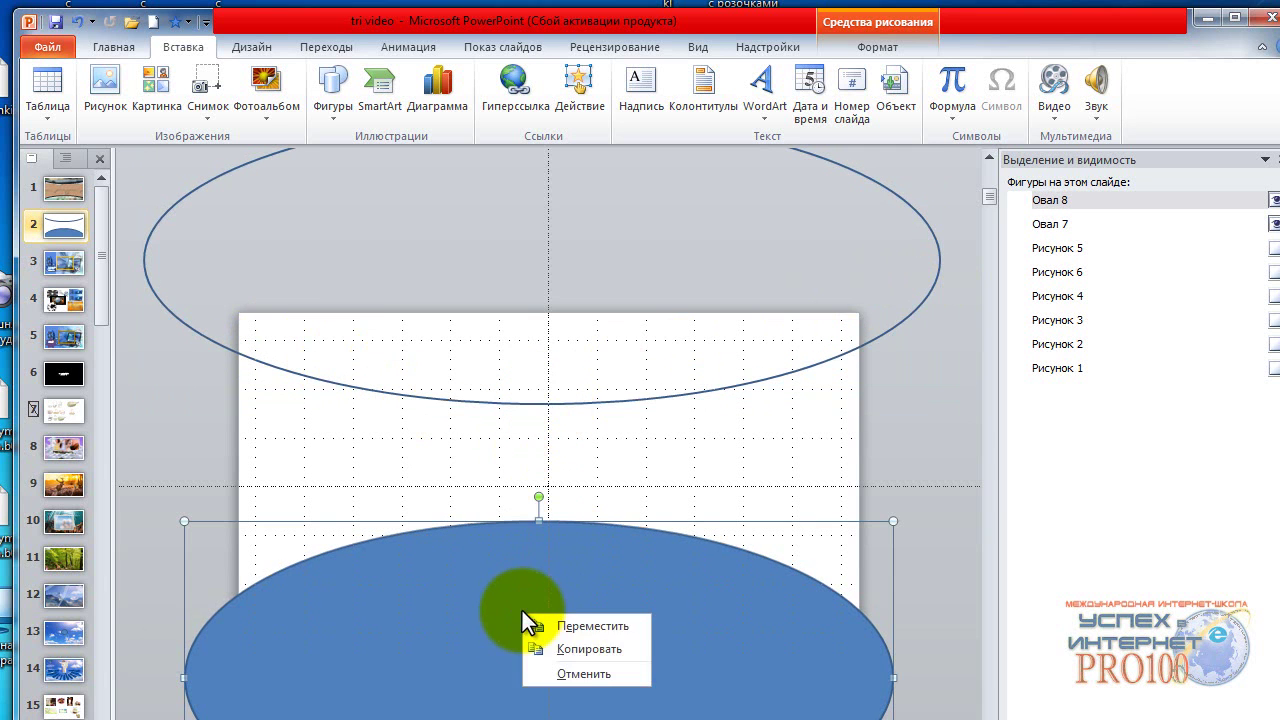
right_click(507, 600)
click(574, 566)
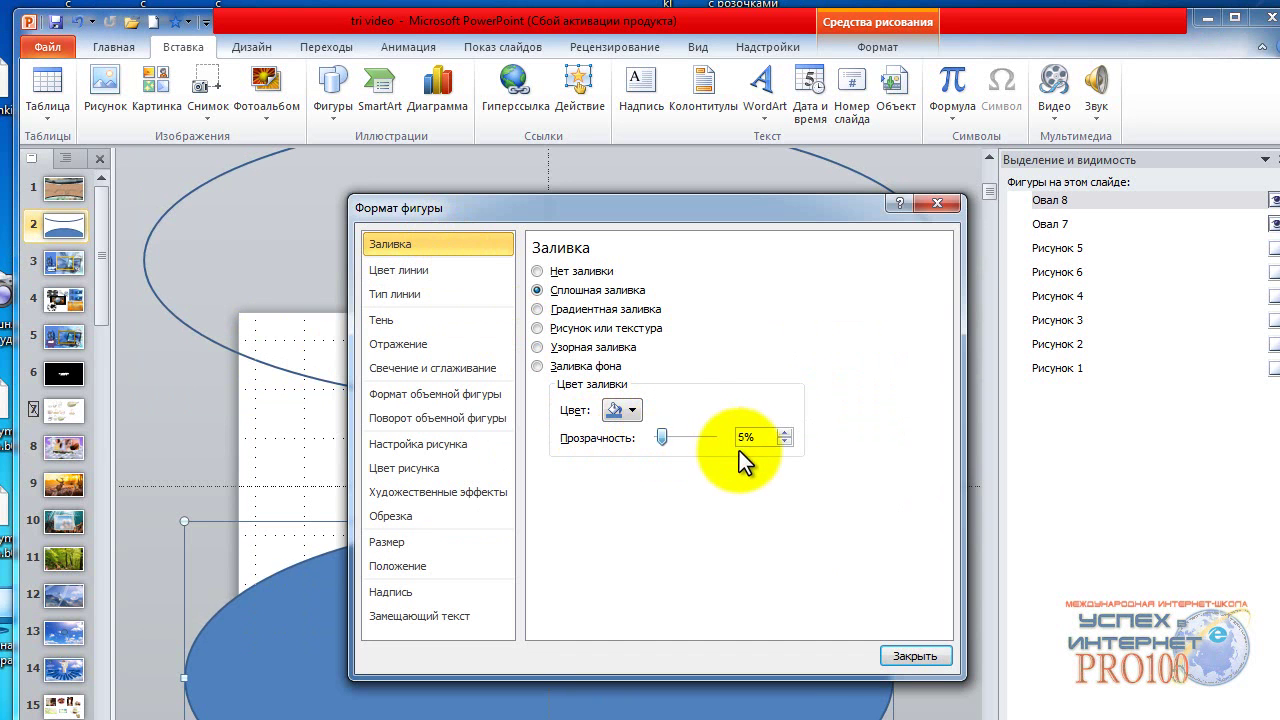
text(100)
key(Tab)
click(912, 656)
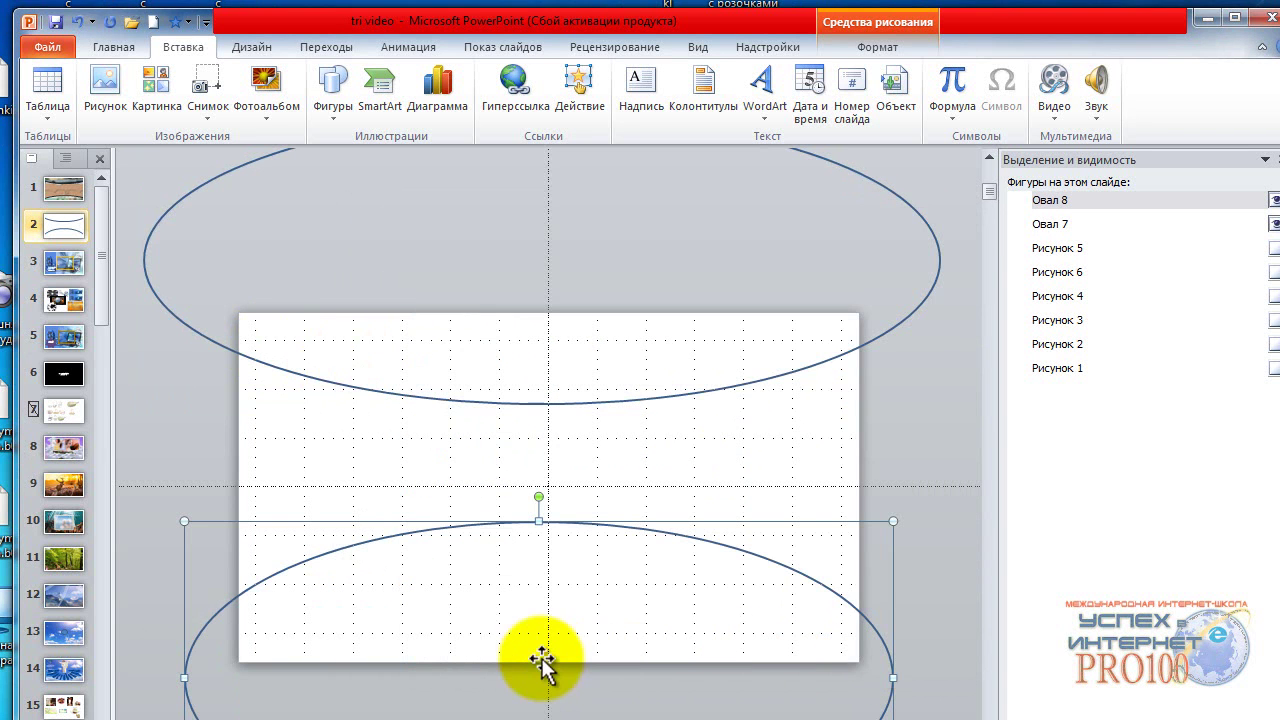
drag(527, 648, 535, 710)
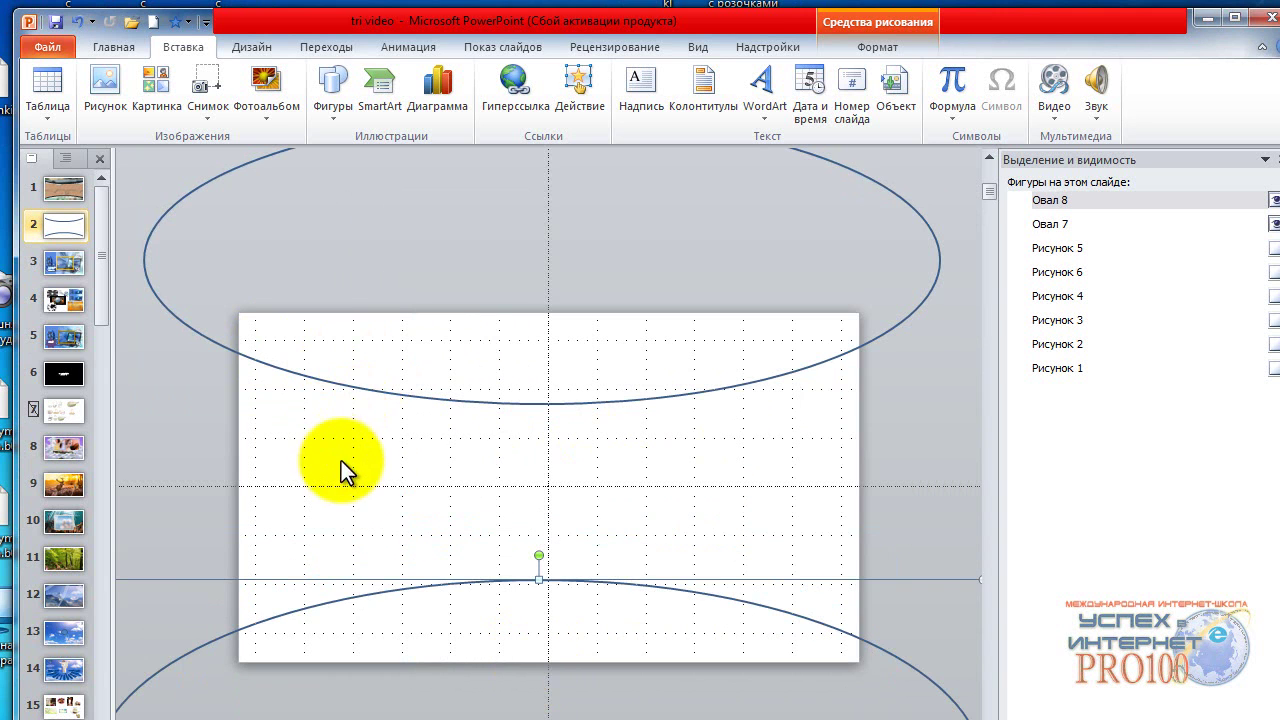
click(288, 406)
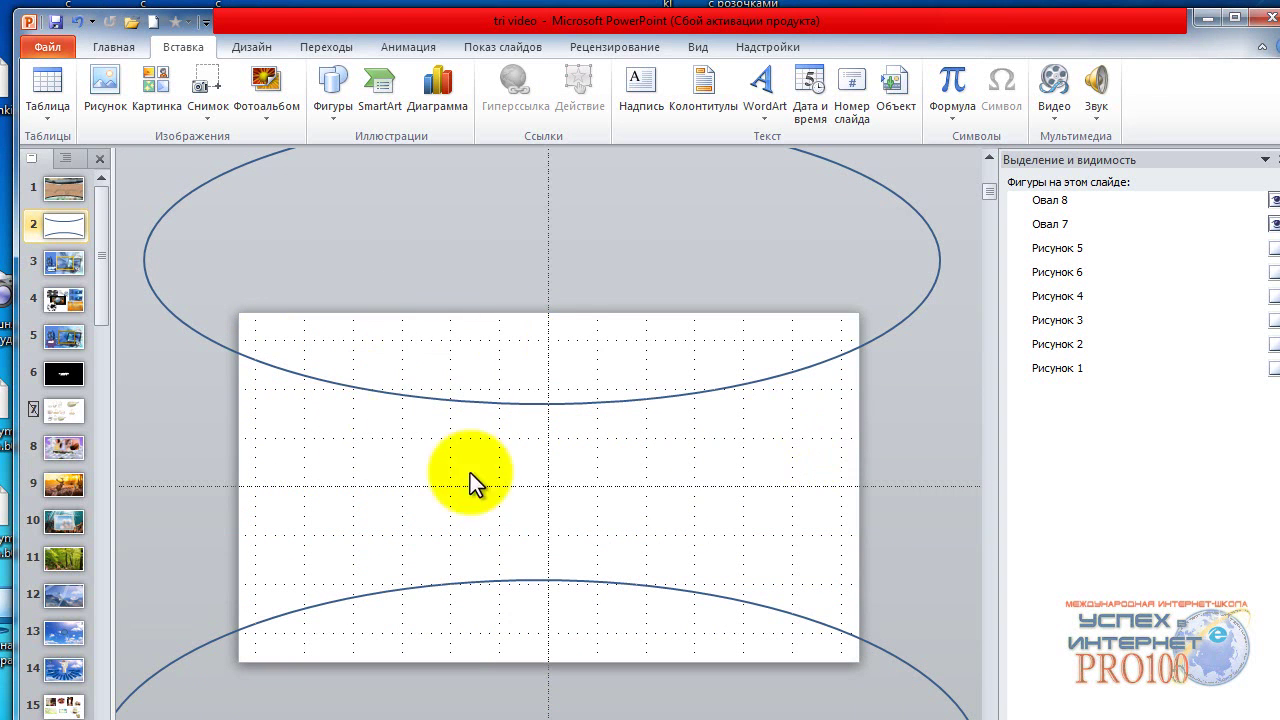
Unhide Рисунок 5, the bay photo, stretch it across the slide, and send it to back.
click(1275, 249)
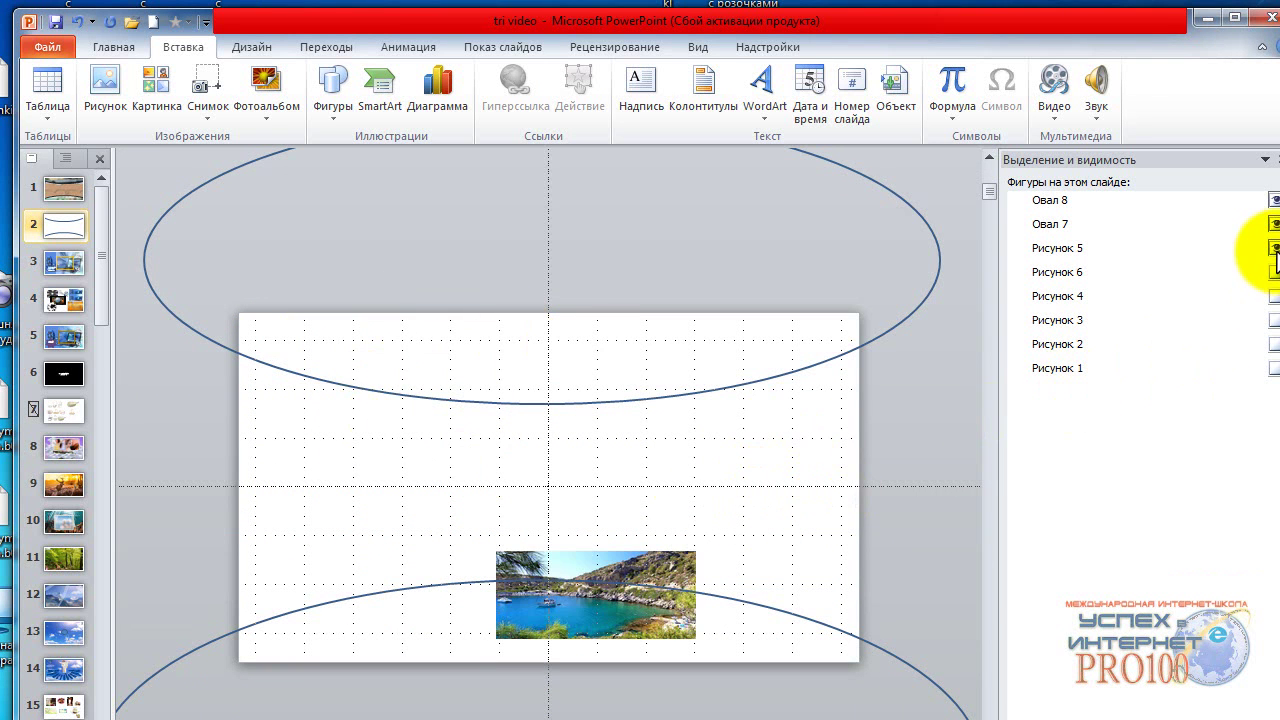
click(648, 573)
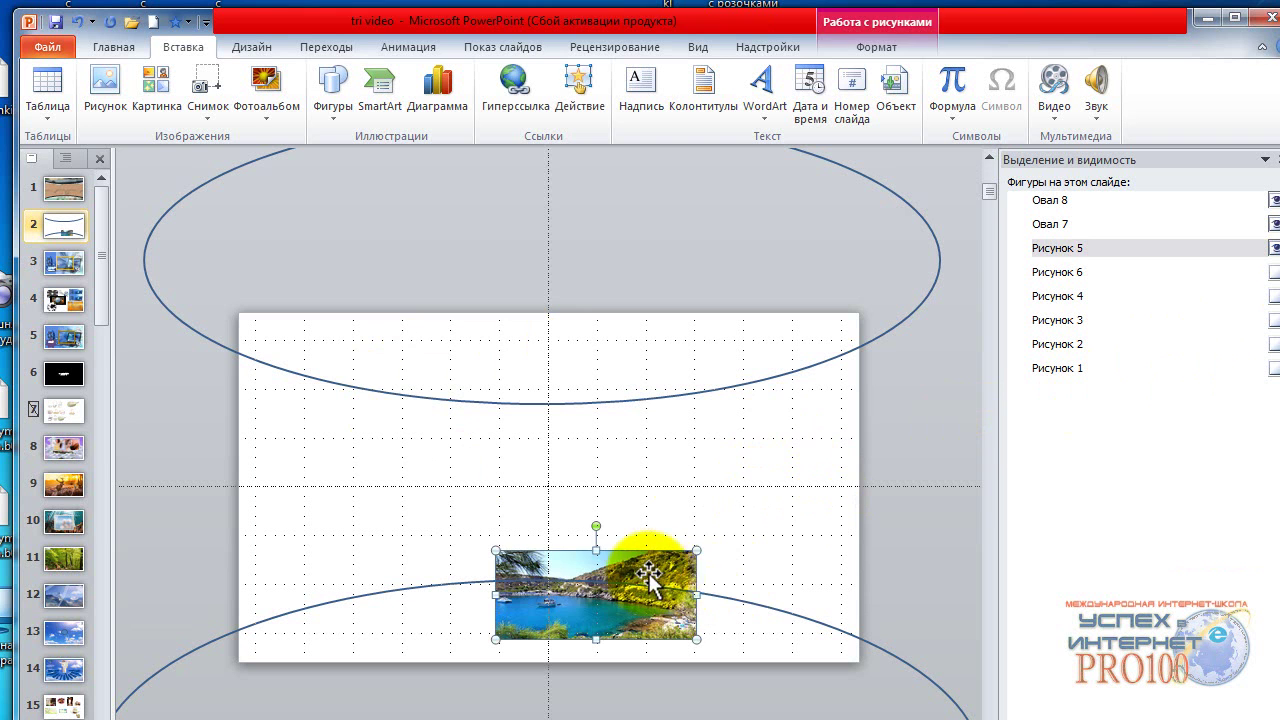
drag(697, 550, 834, 432)
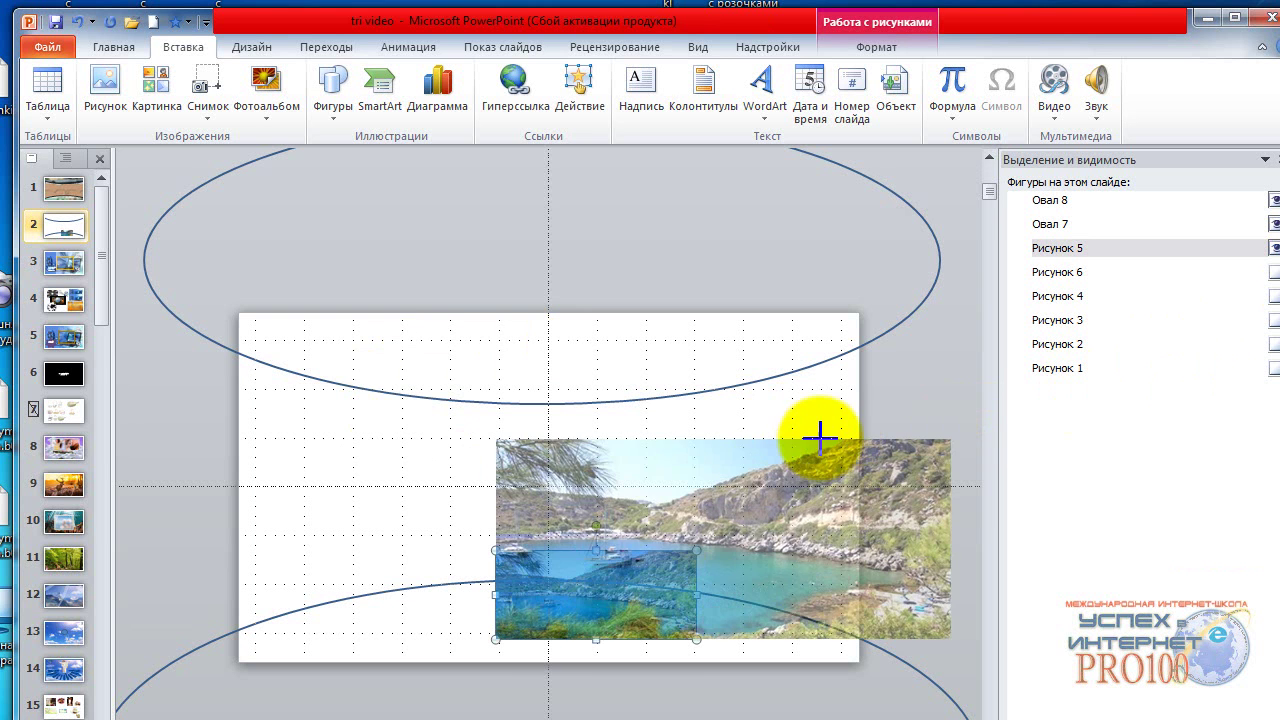
drag(806, 540, 580, 506)
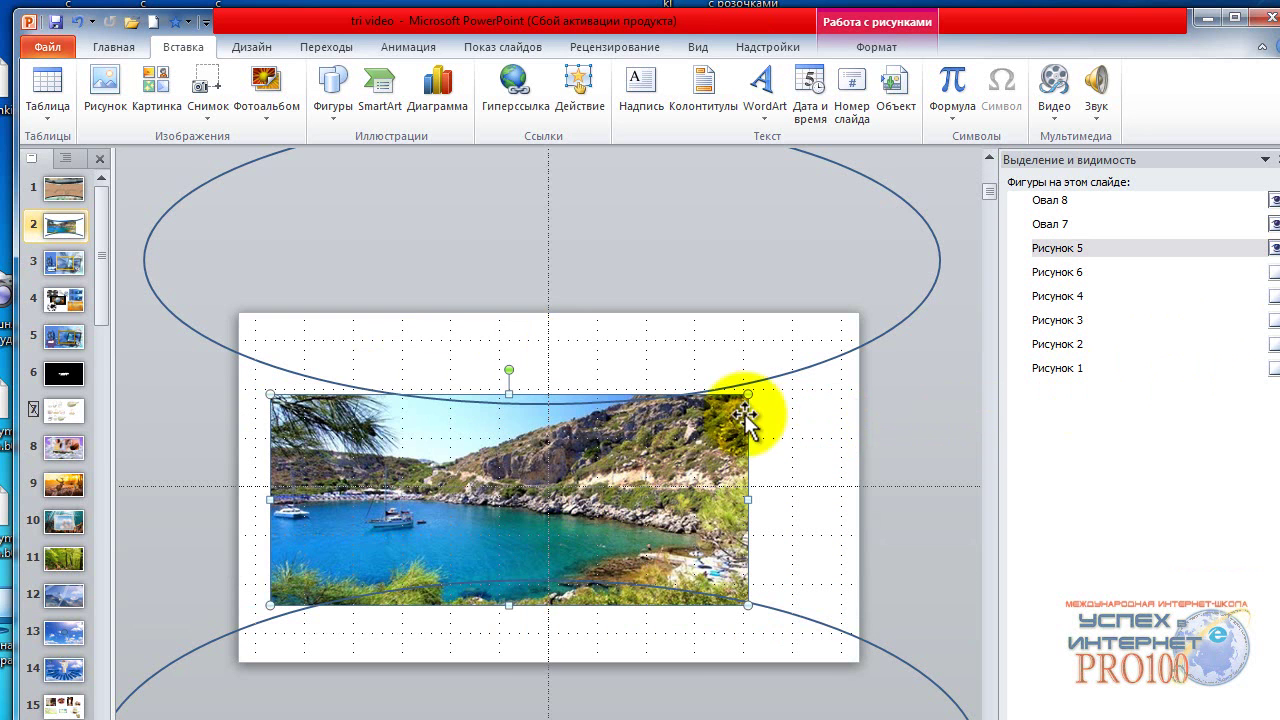
drag(748, 394, 858, 346)
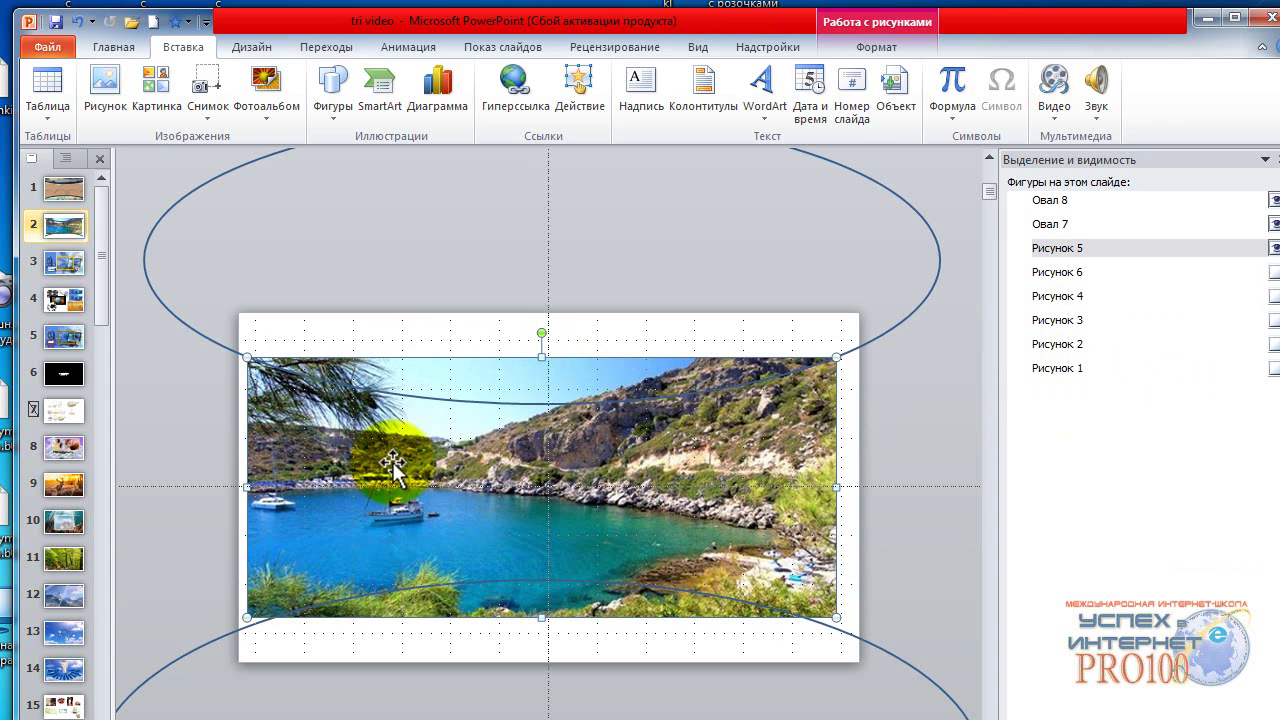
double_click(498, 490)
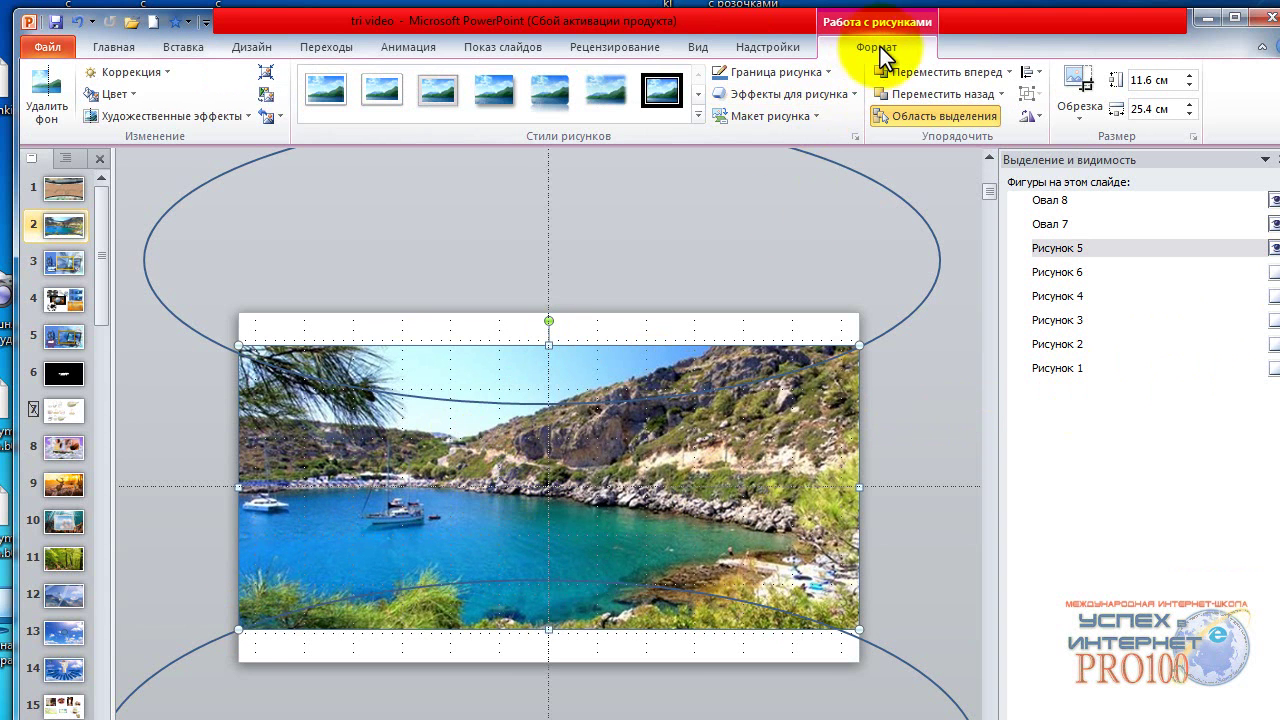
click(1001, 94)
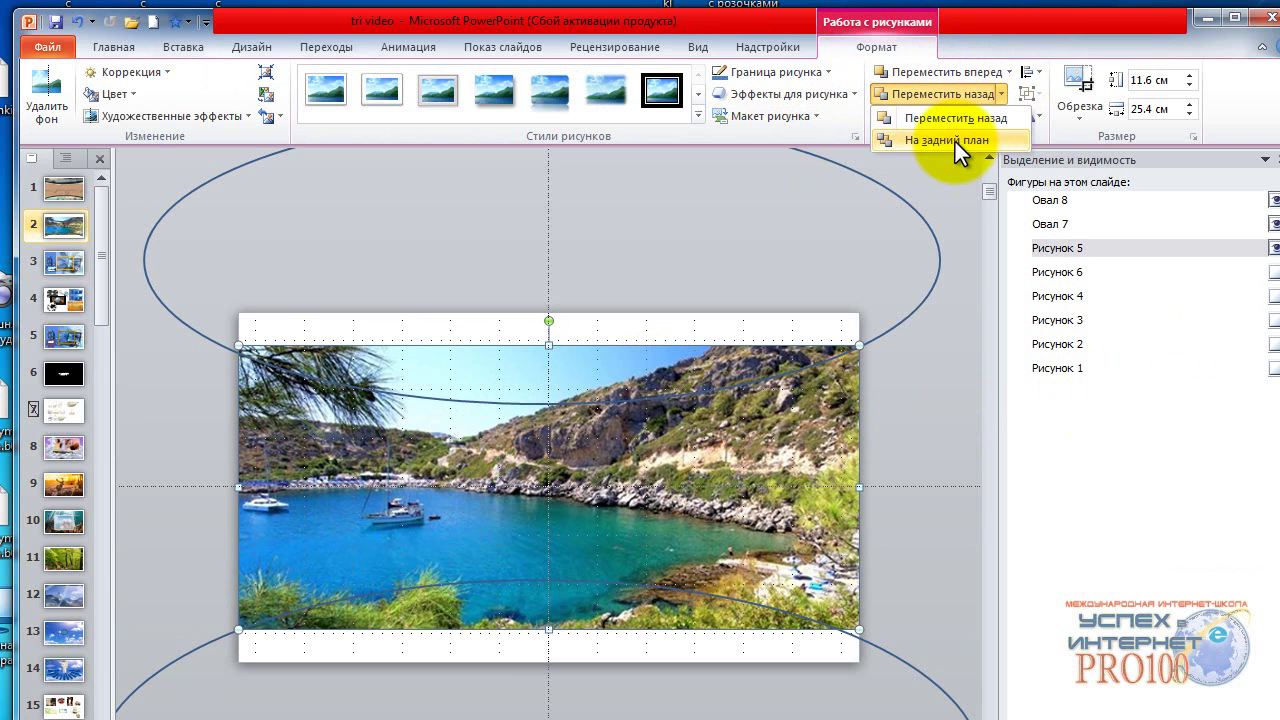
click(955, 142)
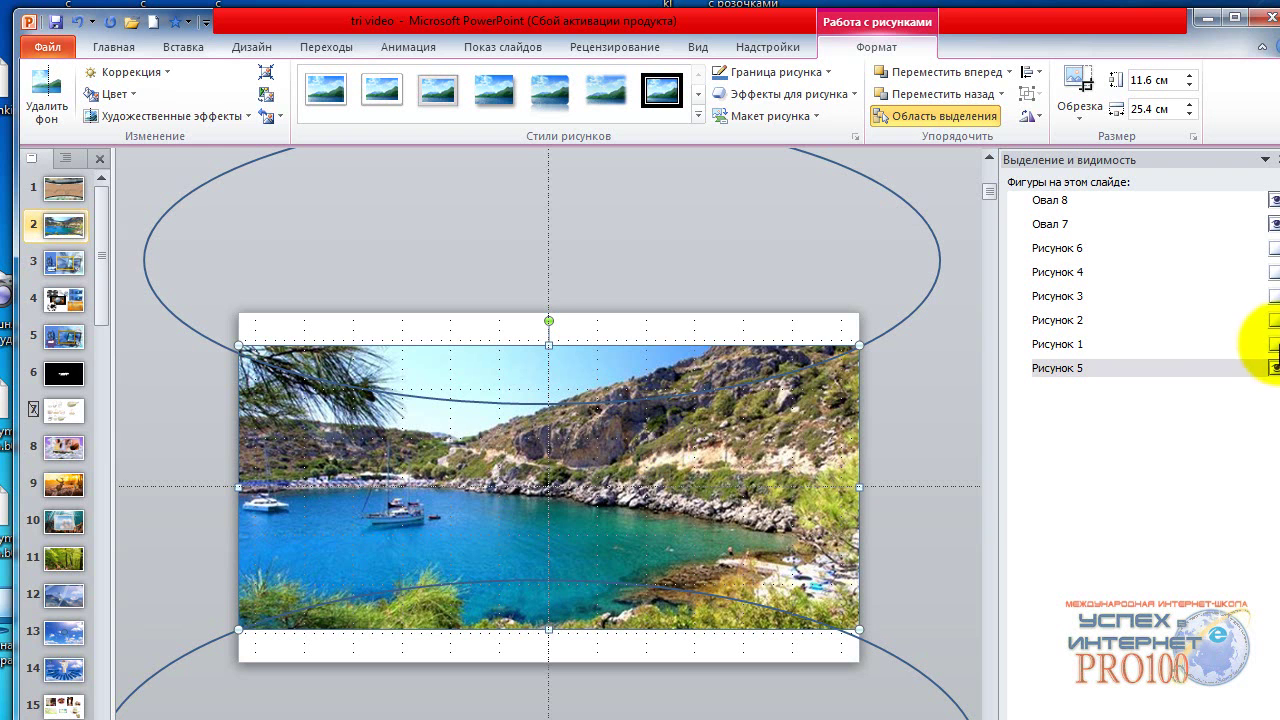
Unhide Рисунок 6, the beach photo, and drag it to the slide centre.
click(1274, 344)
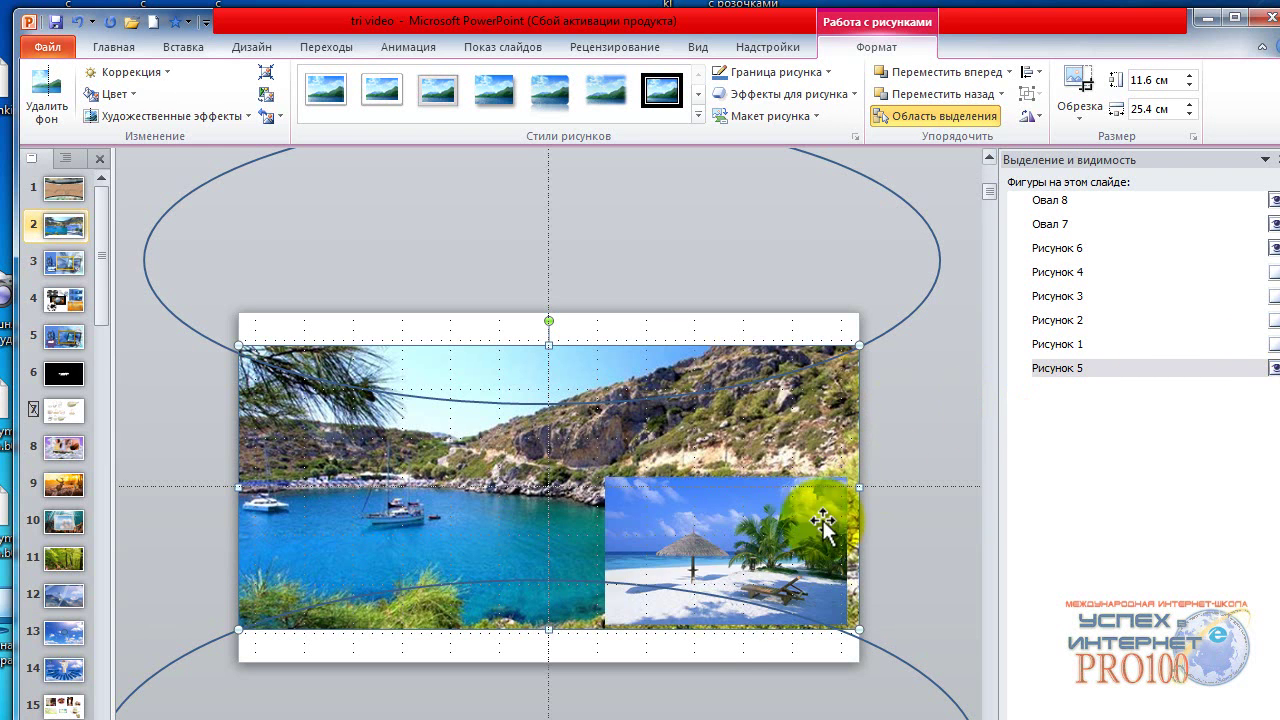
drag(814, 514, 651, 440)
right_click(551, 478)
click(590, 514)
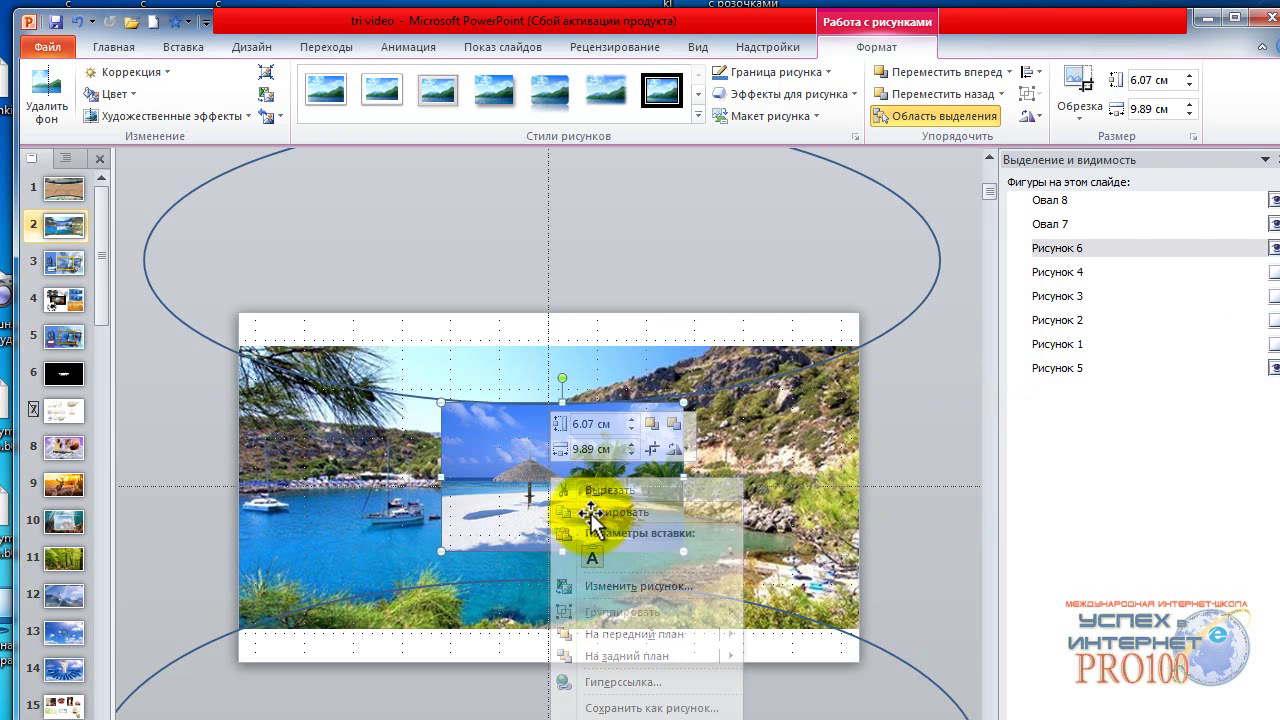
click(686, 290)
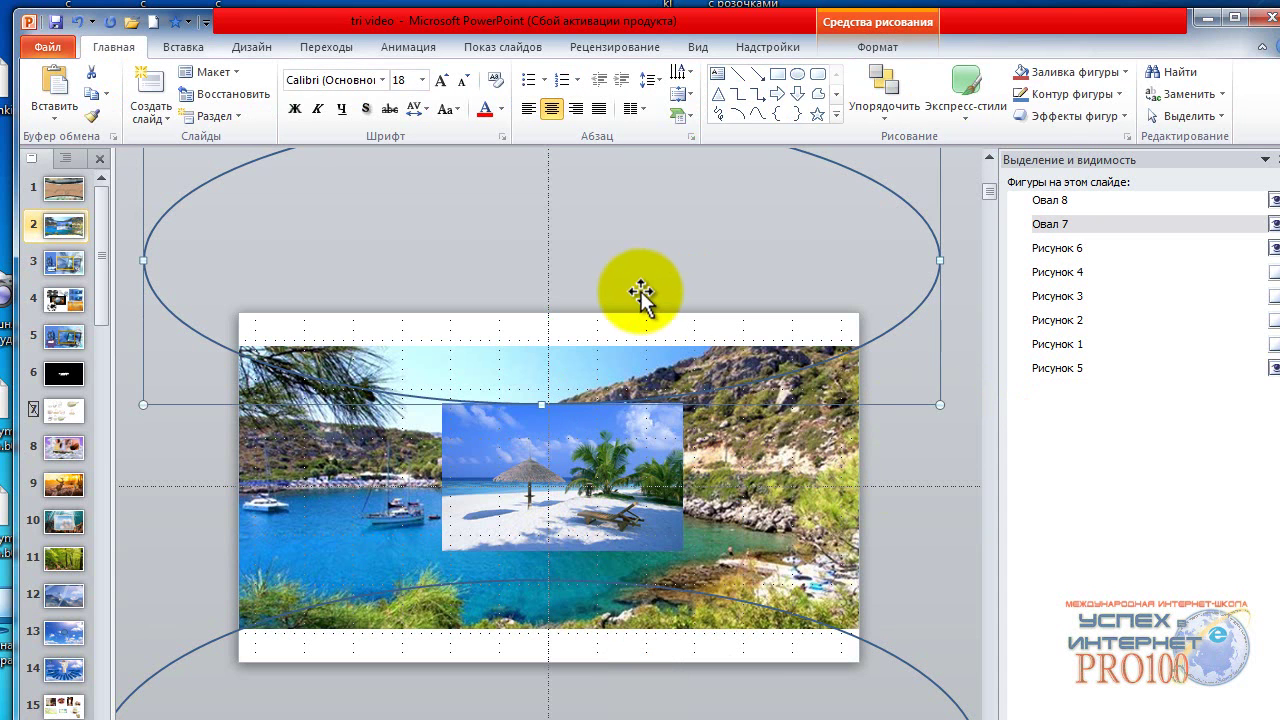
right_click(632, 272)
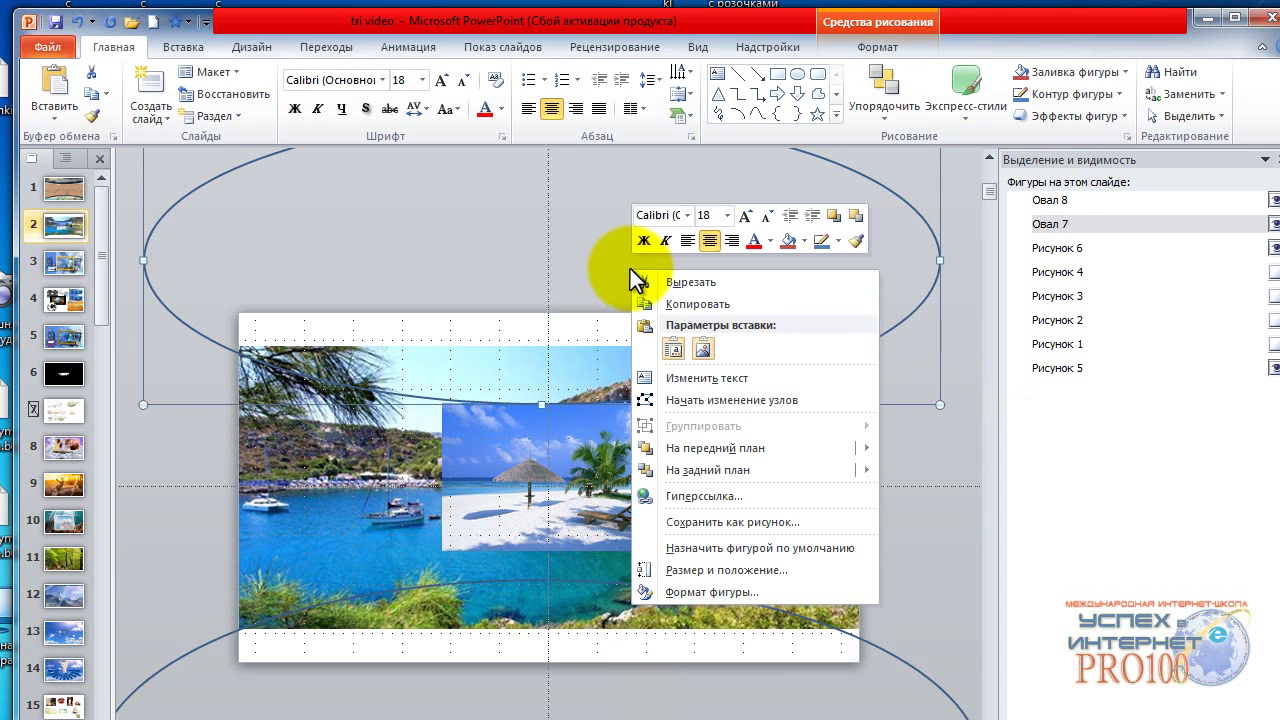
Fill the top oval, Овал 7, with the beach photo from the clipboard.
click(676, 570)
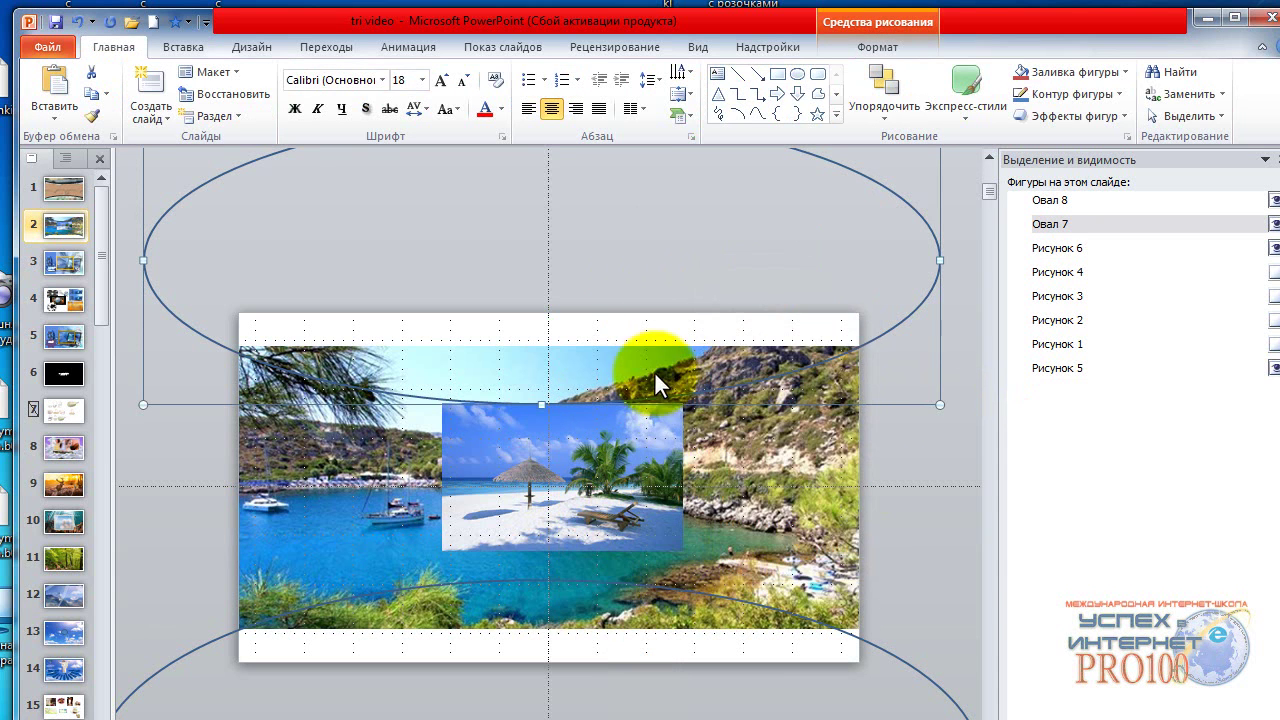
click(403, 250)
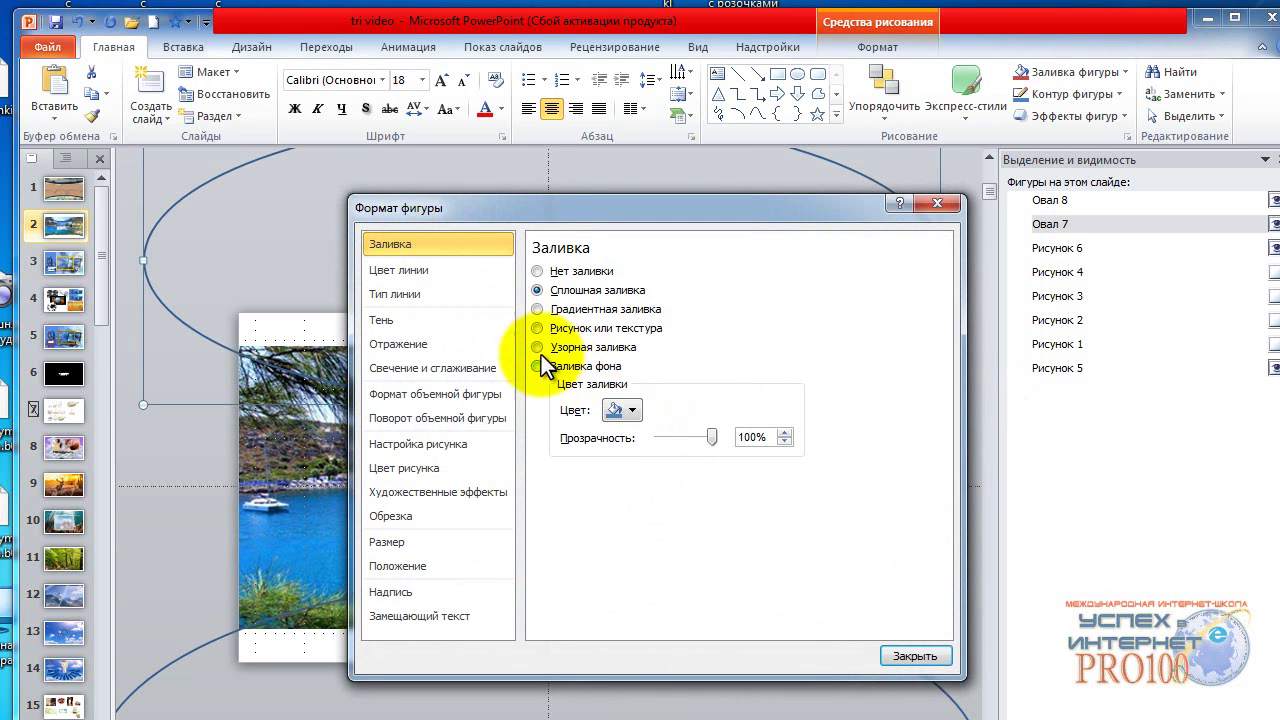
click(537, 328)
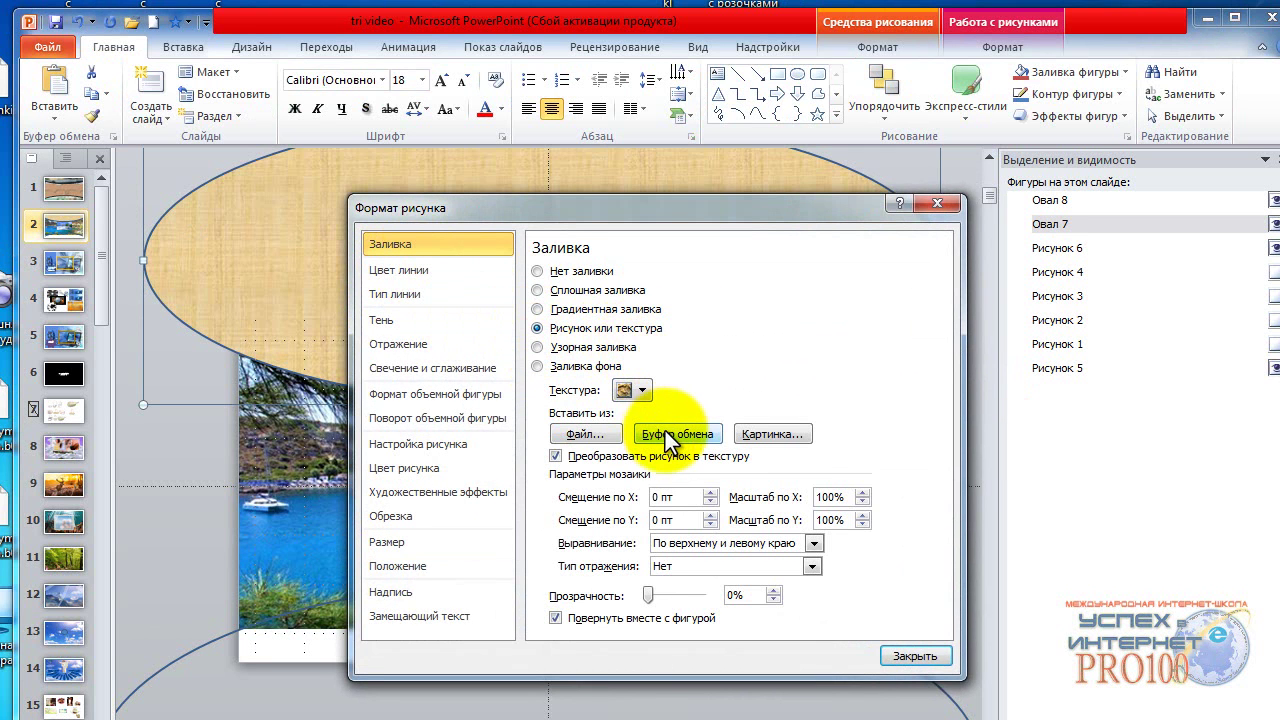
click(668, 434)
drag(480, 207, 694, 320)
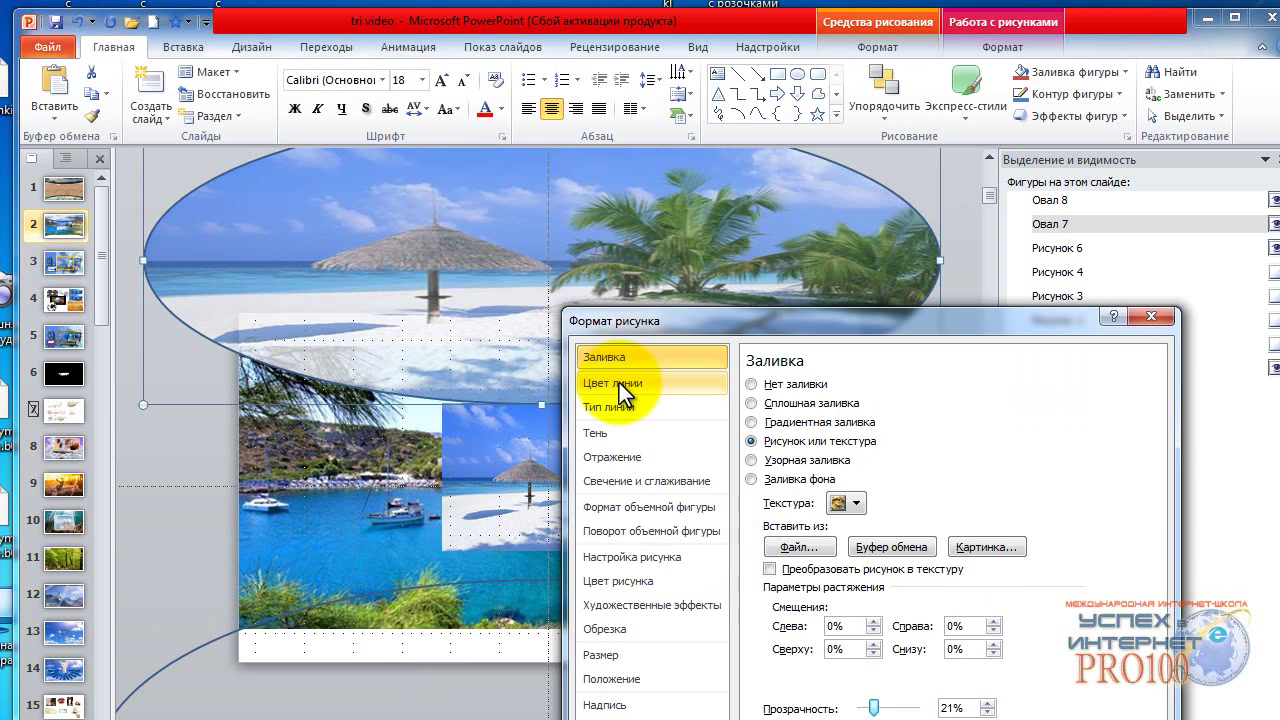
Set the top oval's outline width to 3 pt.
click(619, 383)
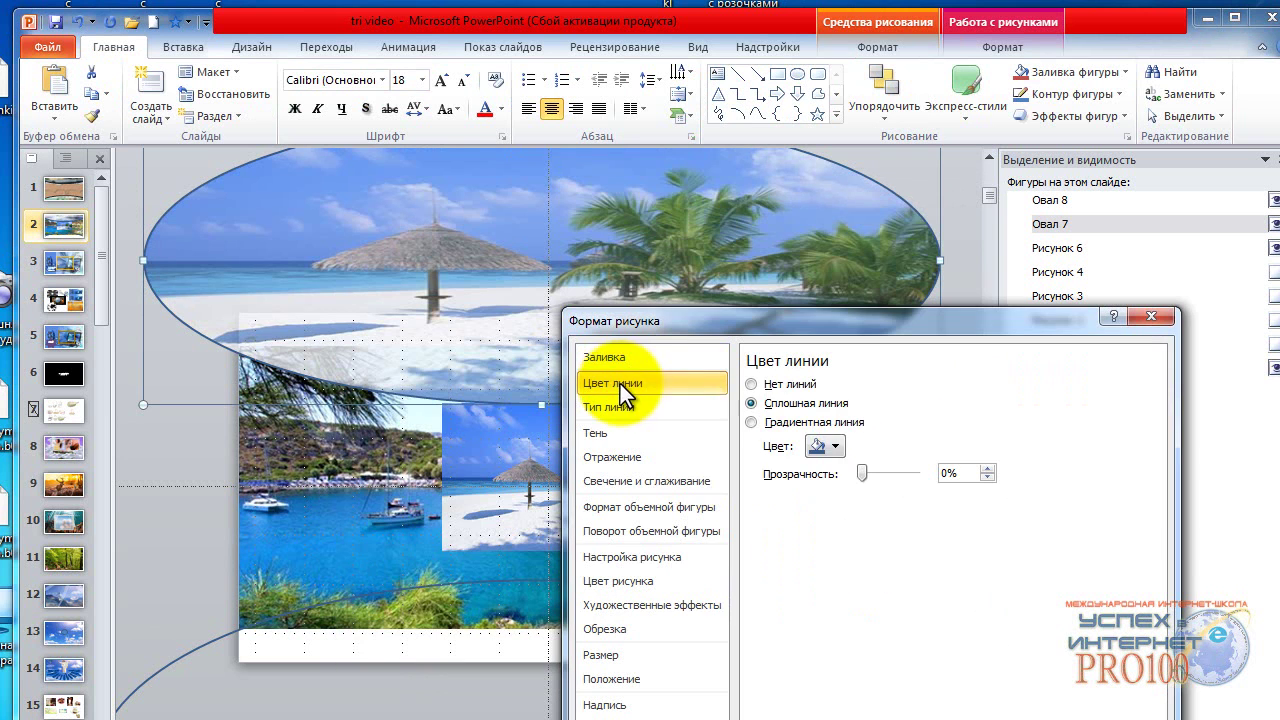
click(836, 447)
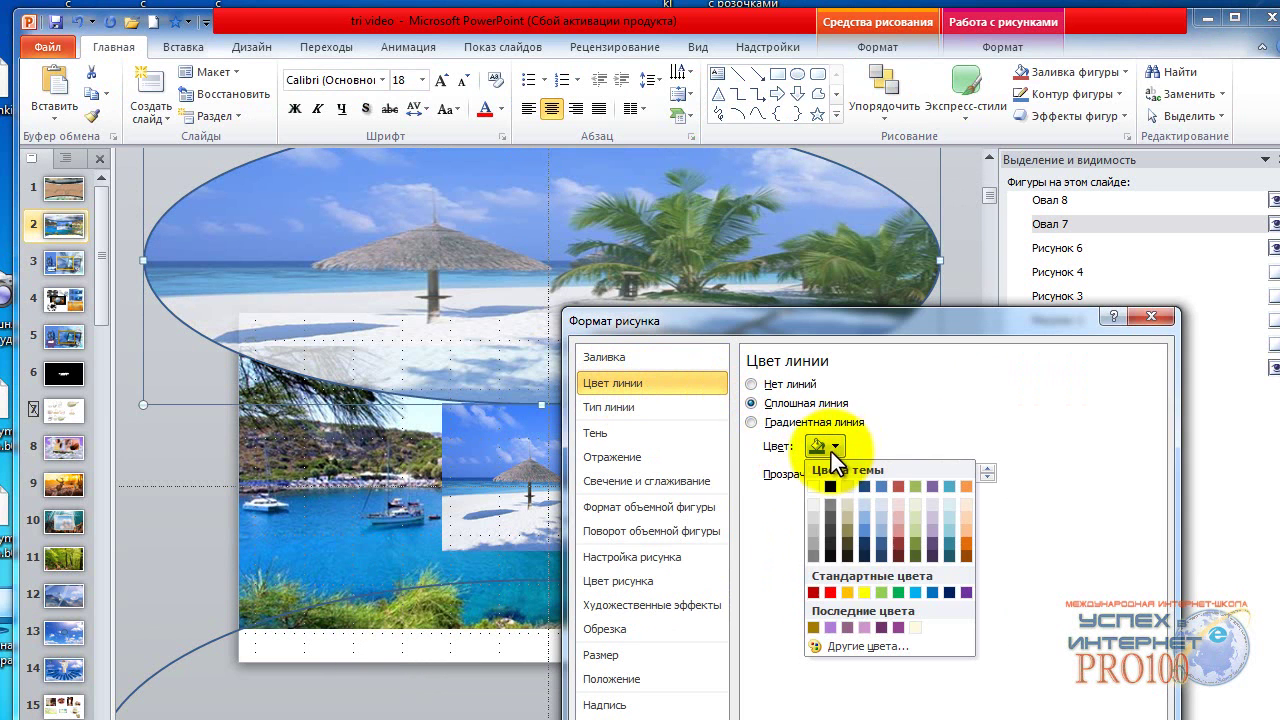
click(871, 579)
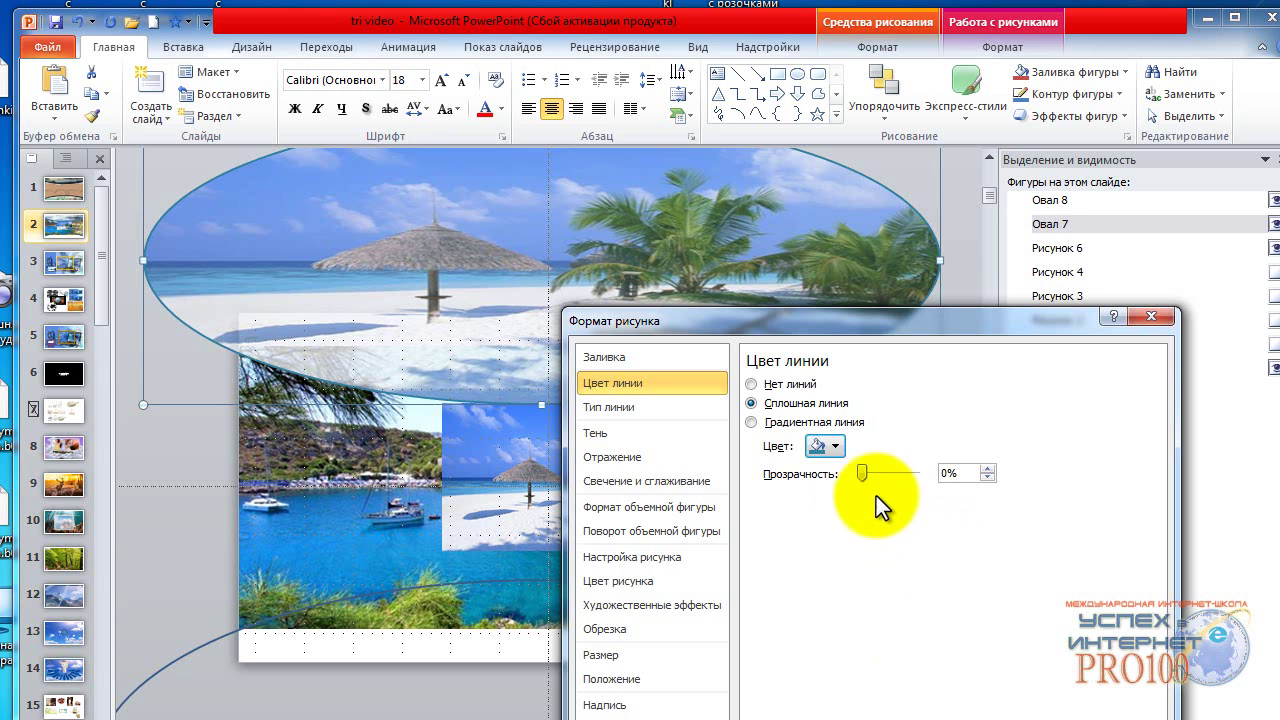
click(647, 409)
double_click(901, 378)
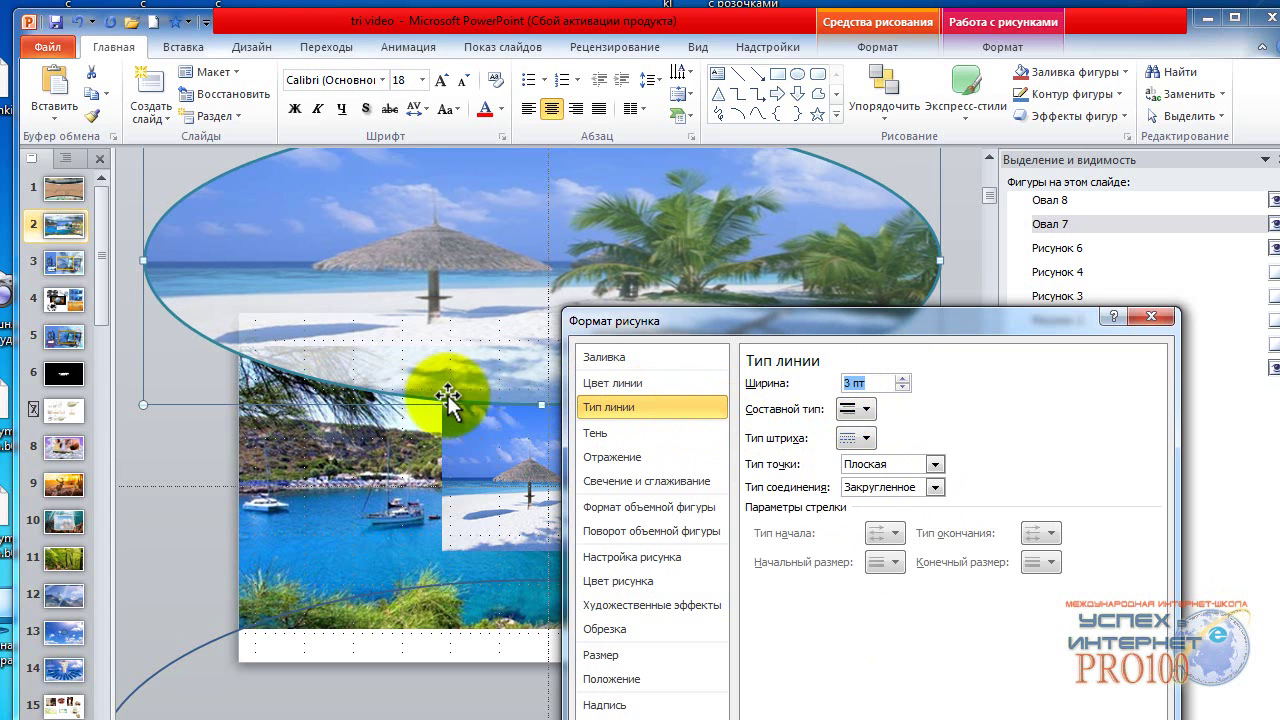
click(424, 632)
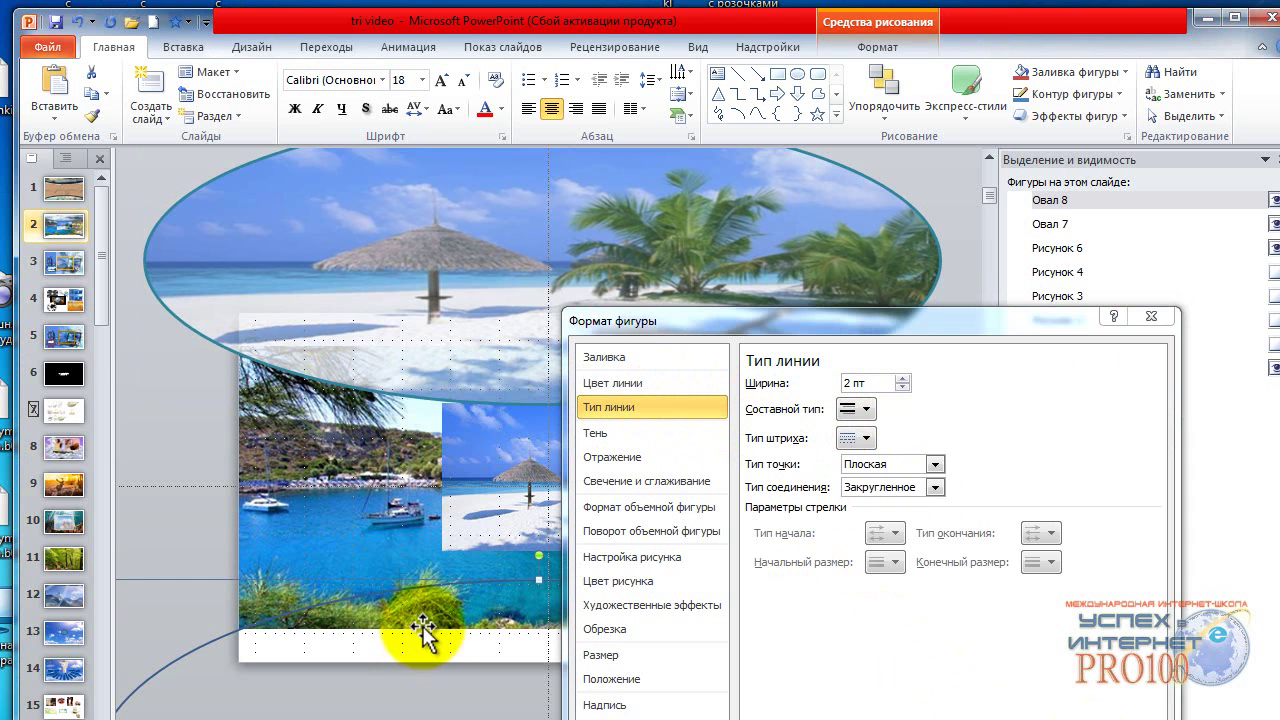
Fill the bottom oval with the clipboard beach photo at 1% transparency.
click(625, 362)
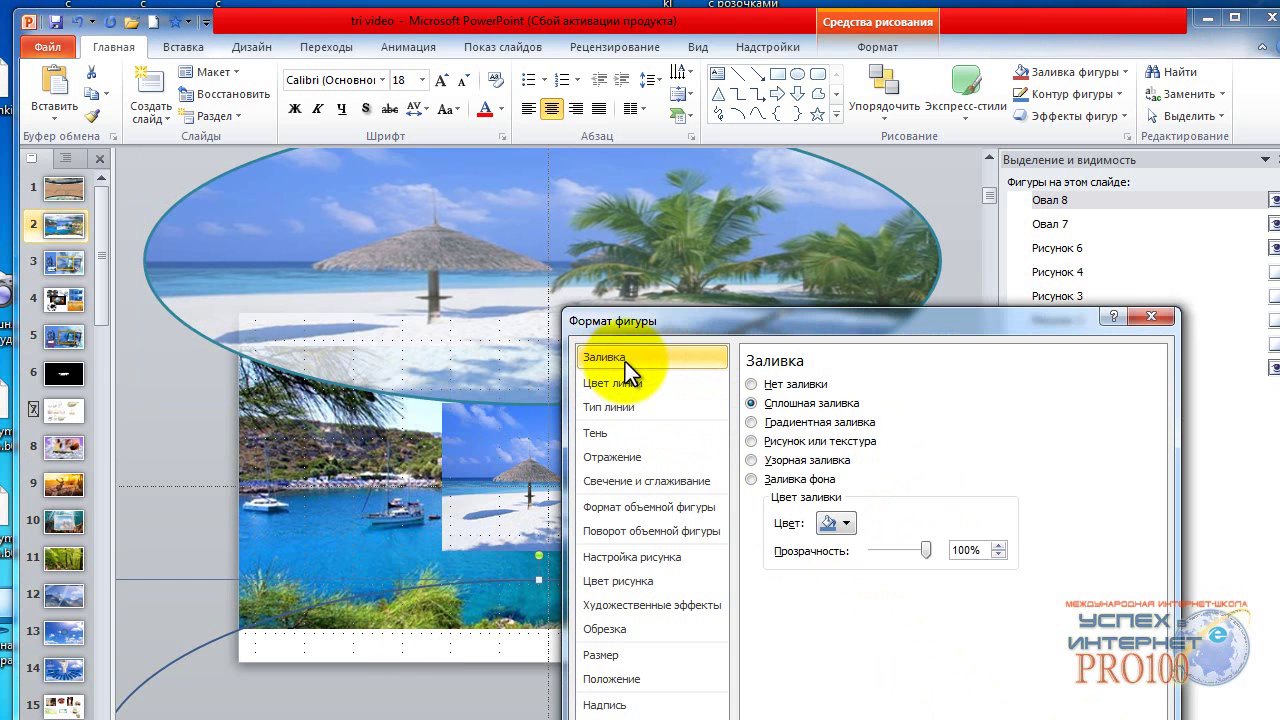
click(751, 441)
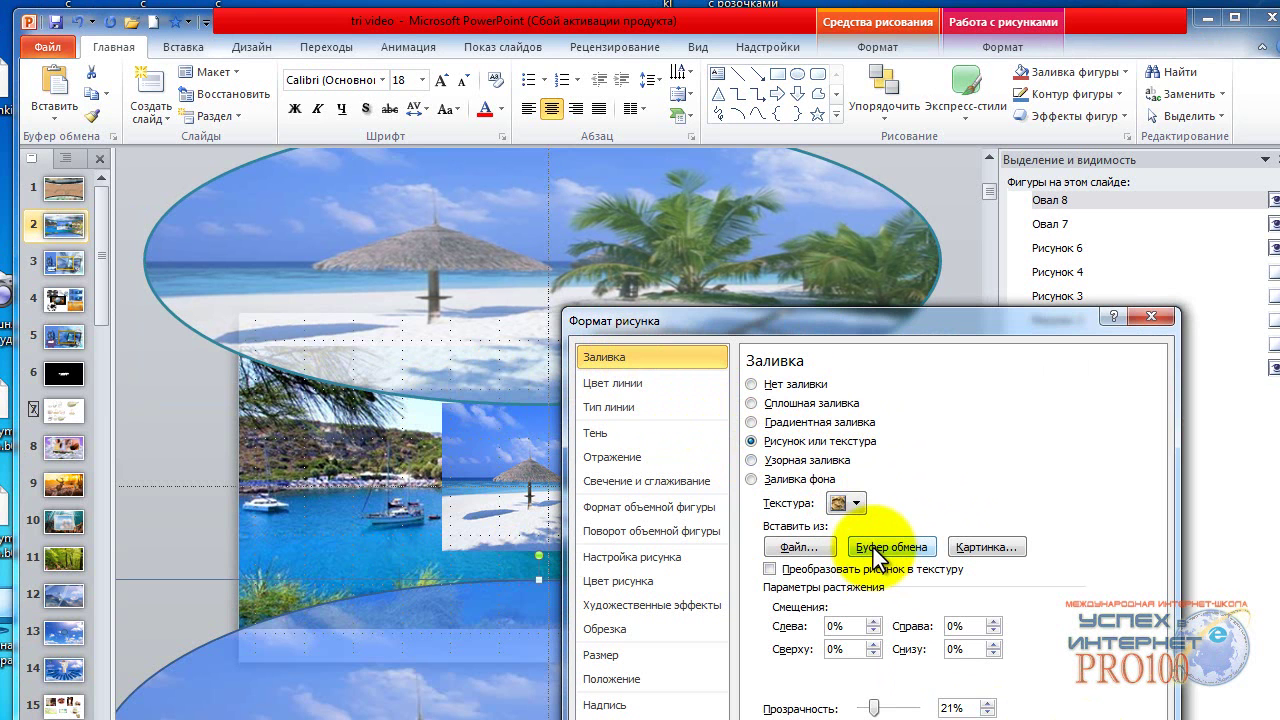
drag(853, 308, 936, 20)
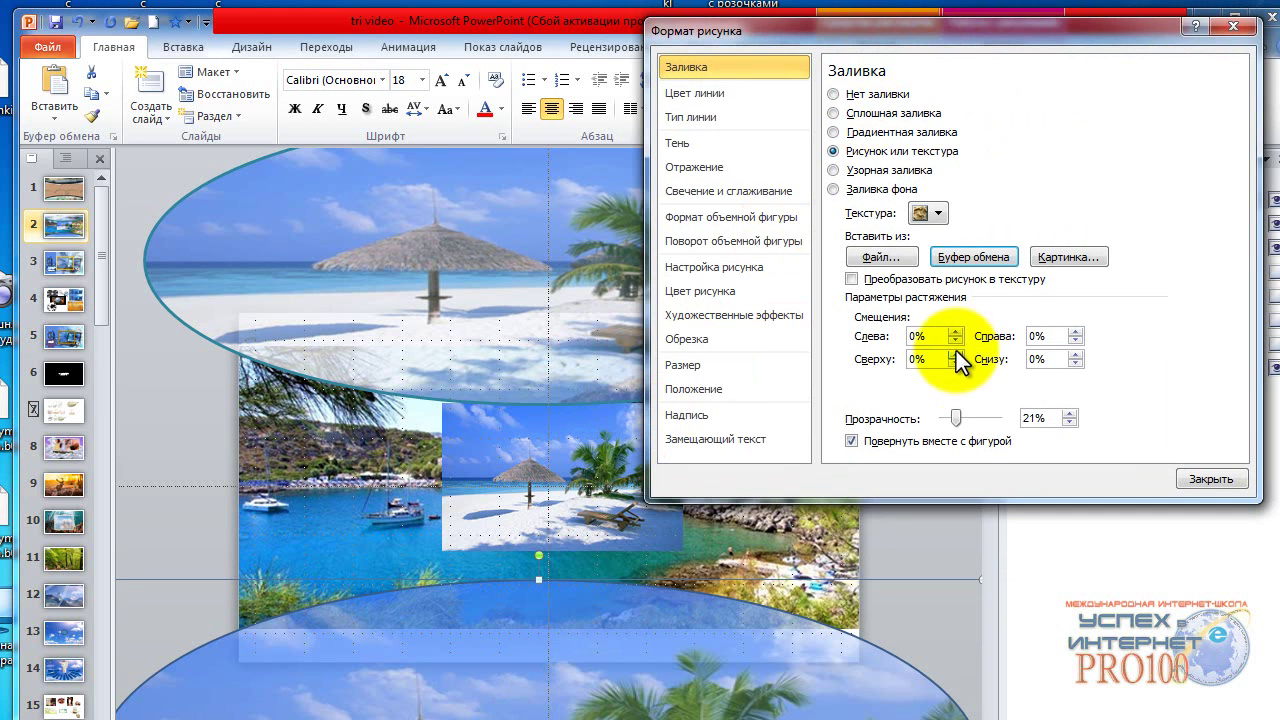
drag(956, 418, 945, 420)
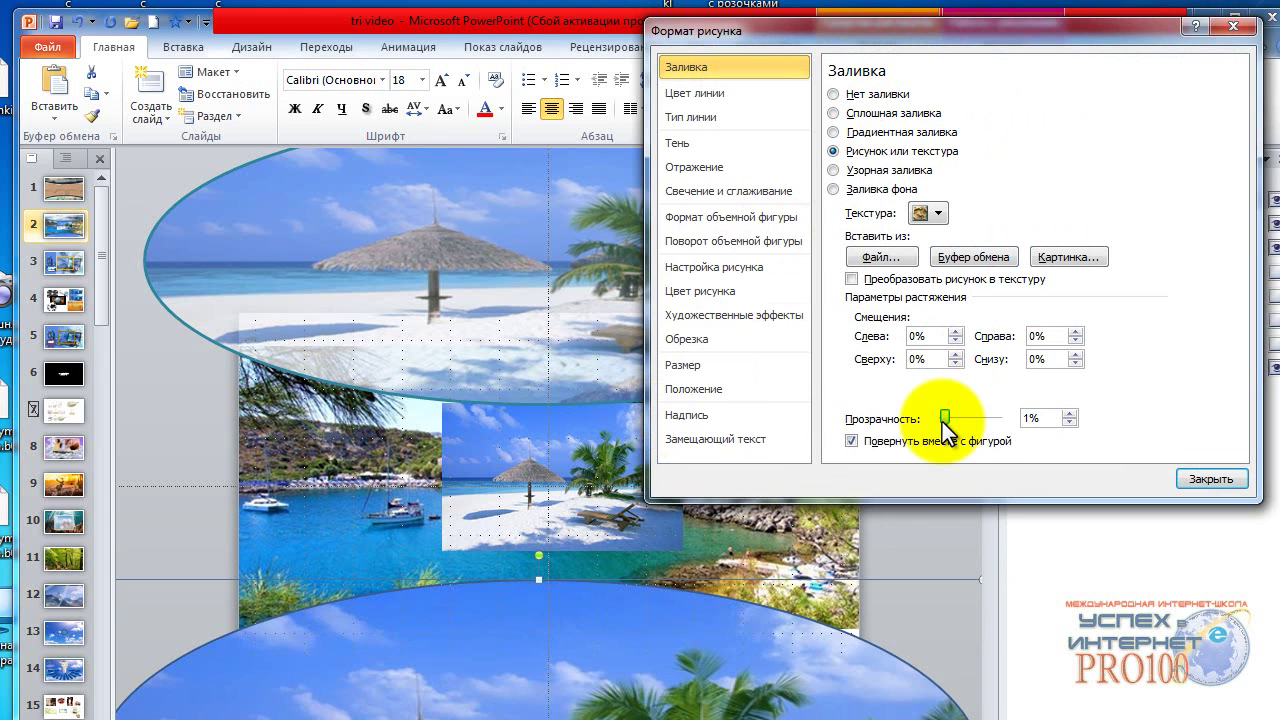
Set the picture fill's top offset to -29% and close the Format Shape dialog.
click(955, 333)
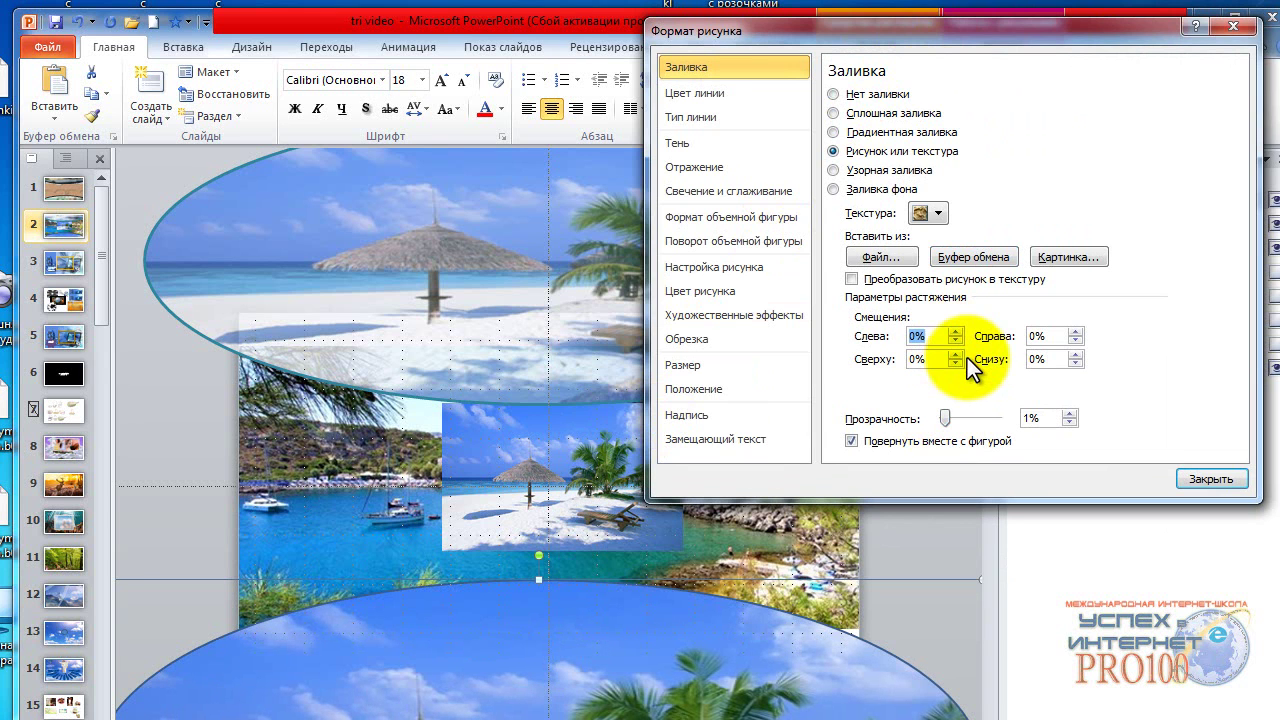
click(955, 363)
click(955, 363)
click(955, 363)
click(955, 363)
click(955, 363)
click(955, 363)
click(955, 363)
click(955, 363)
click(955, 363)
click(955, 363)
click(955, 363)
click(955, 363)
click(955, 363)
click(955, 363)
click(955, 363)
click(955, 363)
click(955, 363)
click(955, 363)
click(955, 363)
click(955, 363)
click(955, 363)
click(955, 363)
click(955, 363)
click(955, 363)
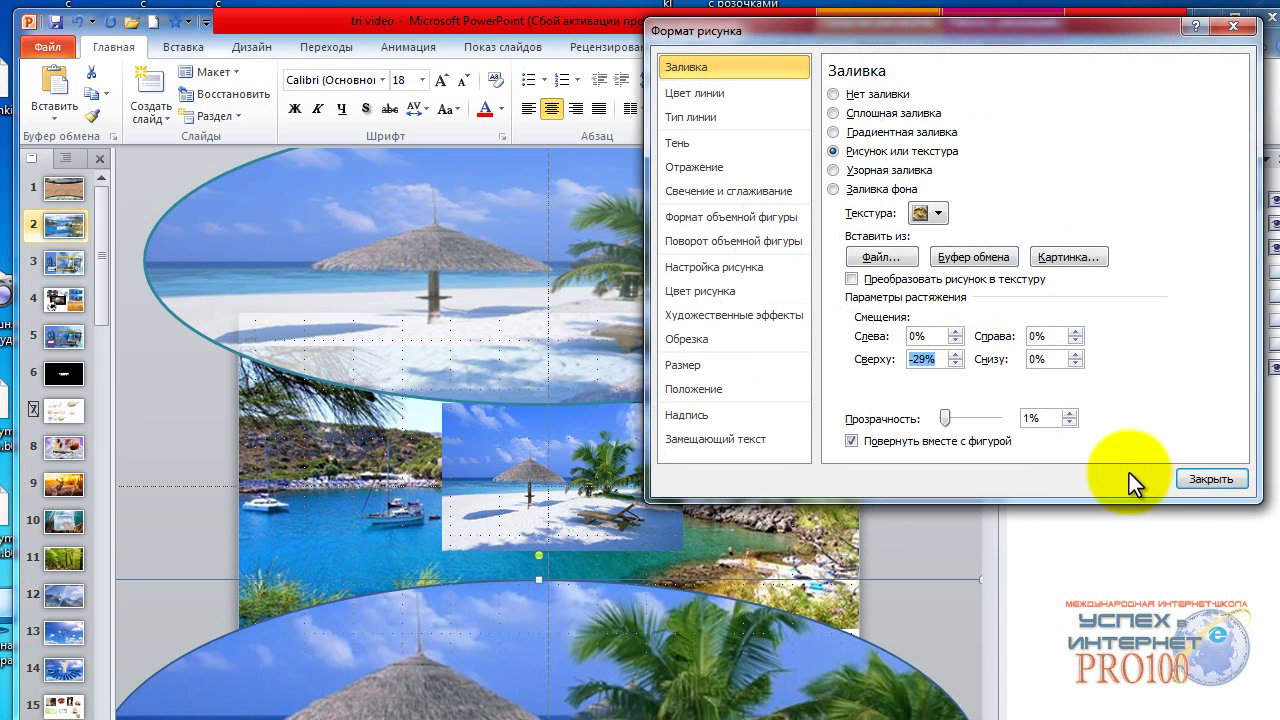
click(1205, 479)
click(690, 535)
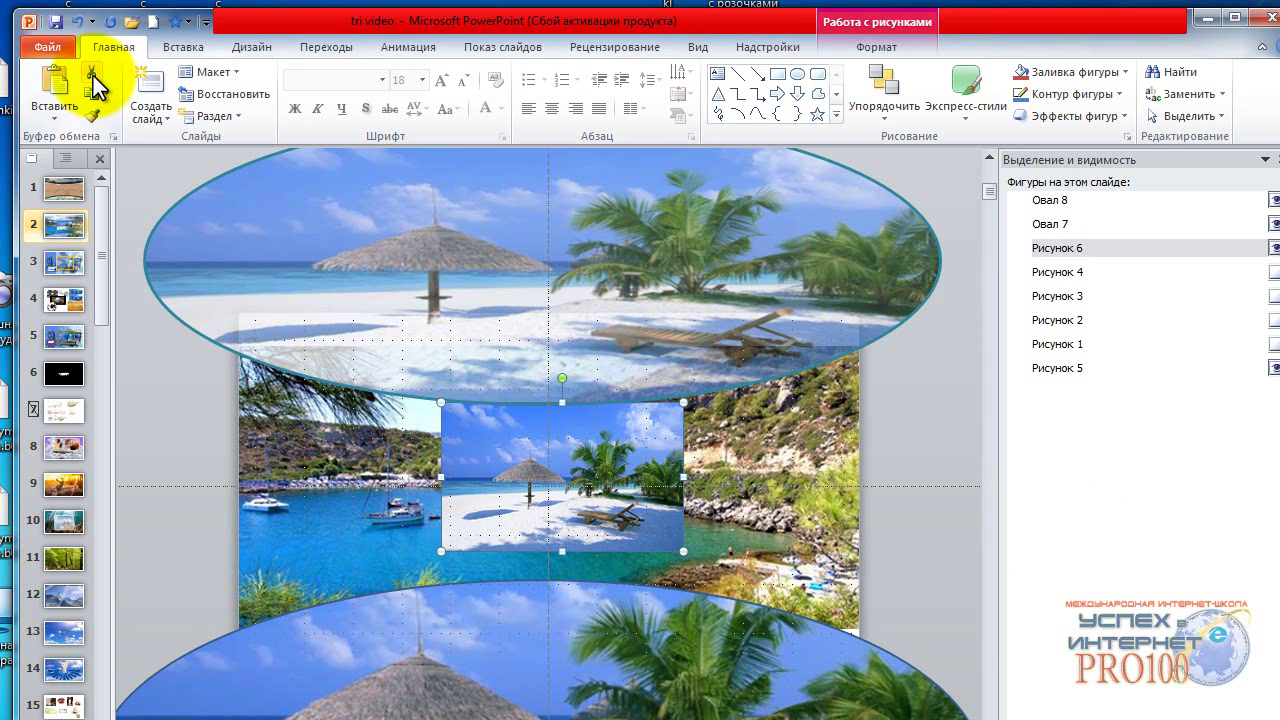
Cut the small central beach photo and unhide the resort-pool photo, Рисунок 4.
click(92, 74)
click(610, 512)
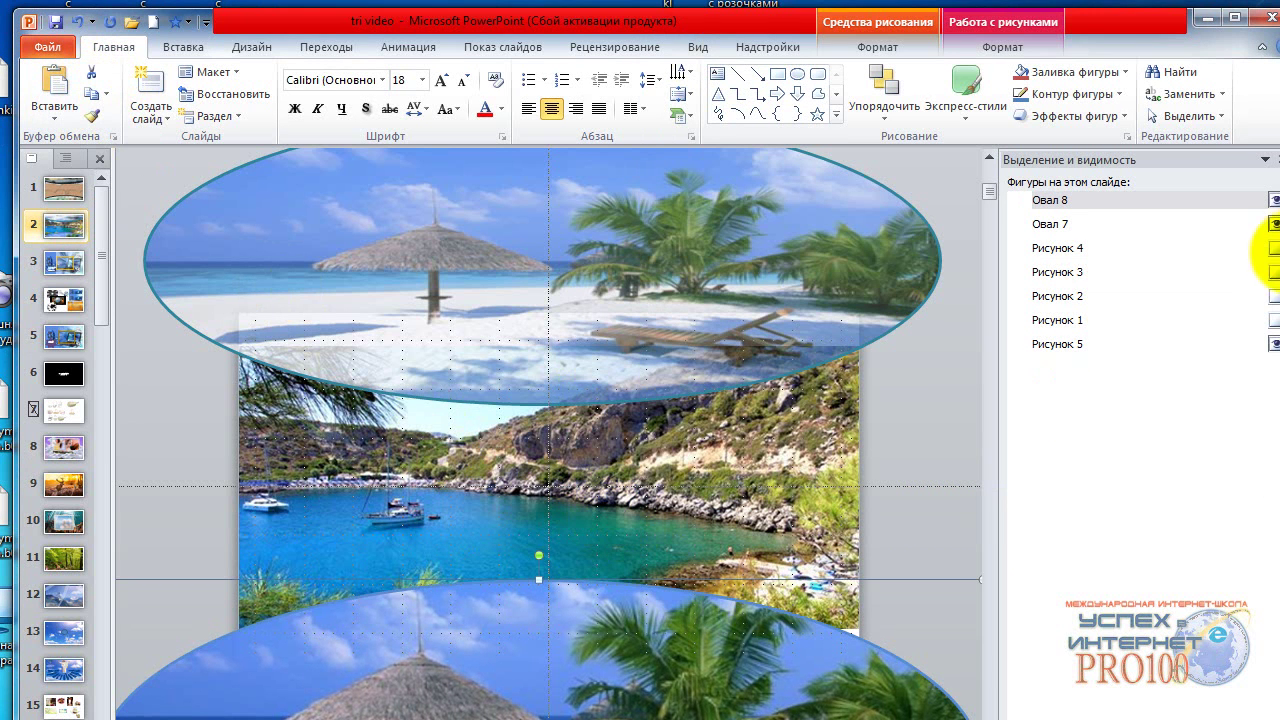
click(1275, 248)
drag(357, 571, 345, 462)
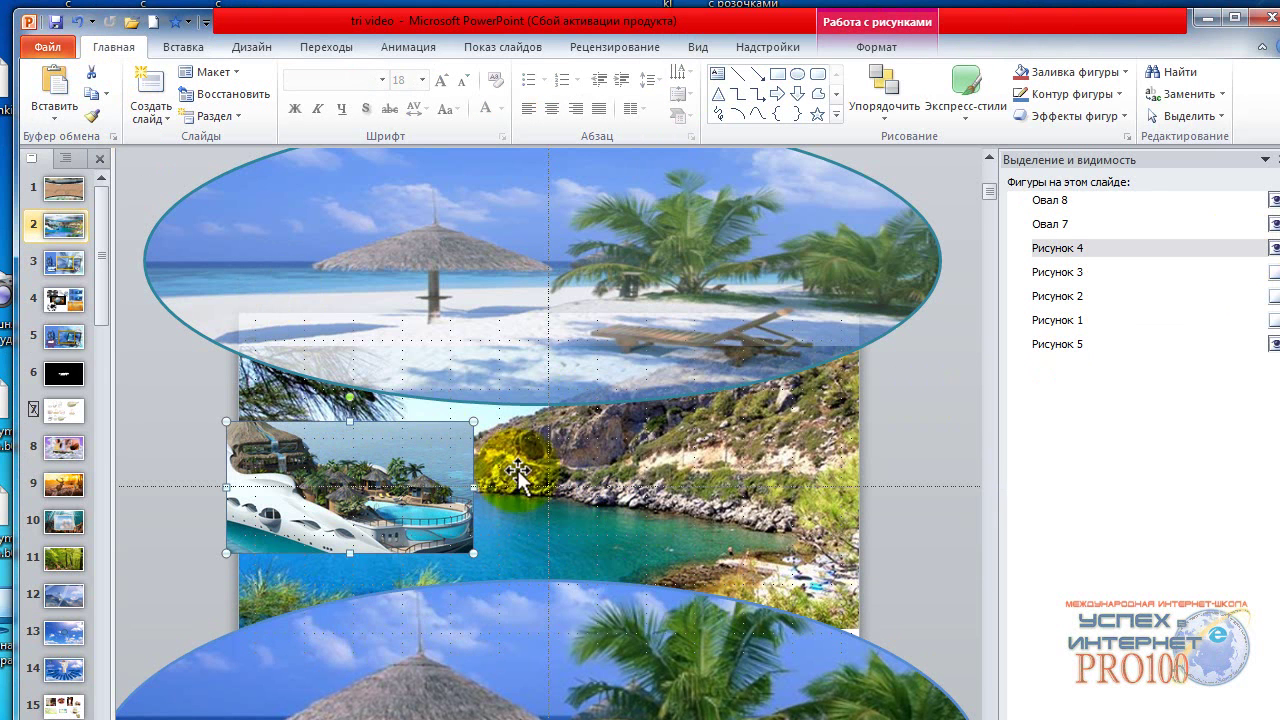
Enlarge the pool photo and place it at the slide's left edge between the ovals.
click(655, 502)
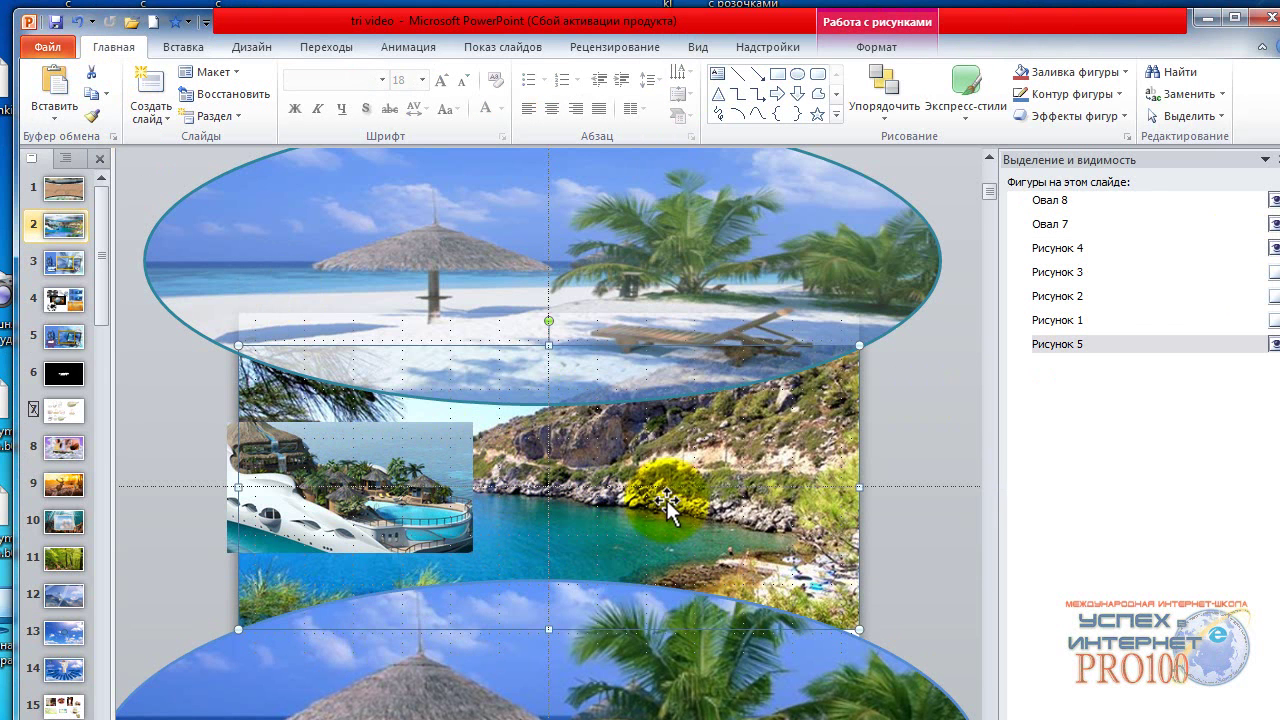
click(348, 504)
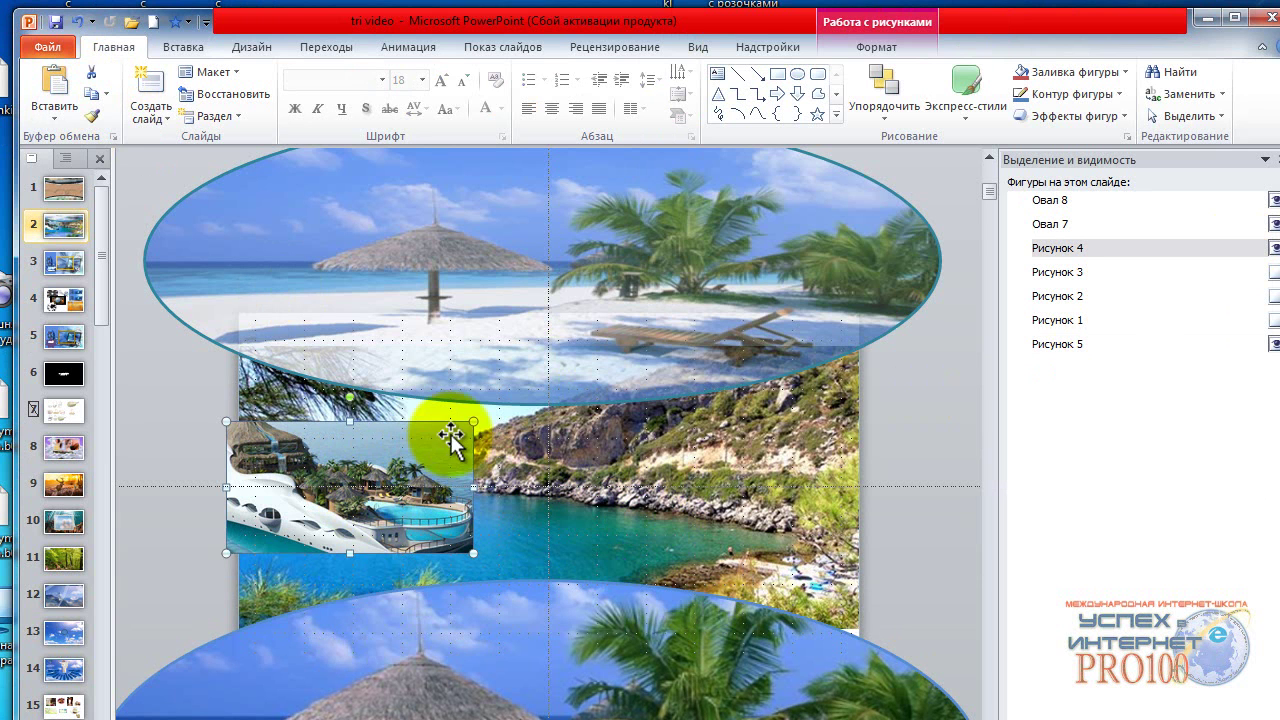
drag(470, 426, 528, 345)
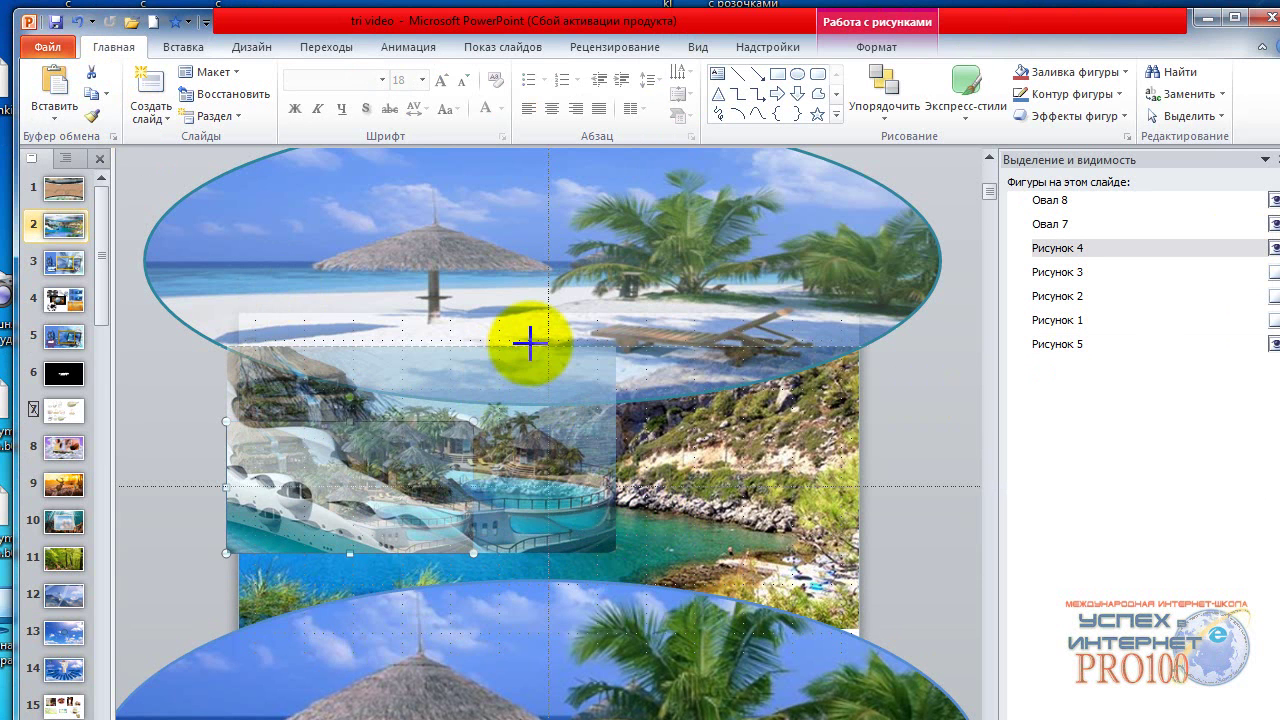
drag(476, 473, 462, 522)
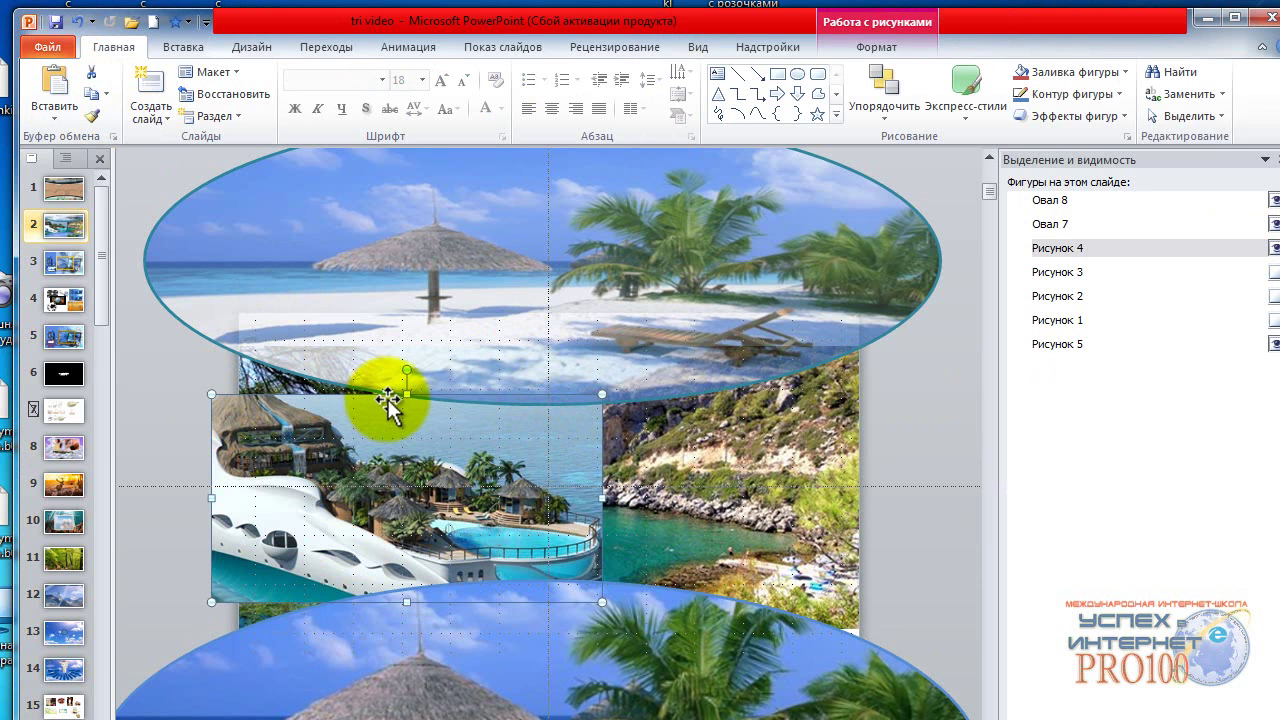
drag(407, 371, 410, 370)
mouse_move(280, 400)
mouse_down()
mouse_move(158, 535)
mouse_move(207, 535)
mouse_move(206, 518)
mouse_up()
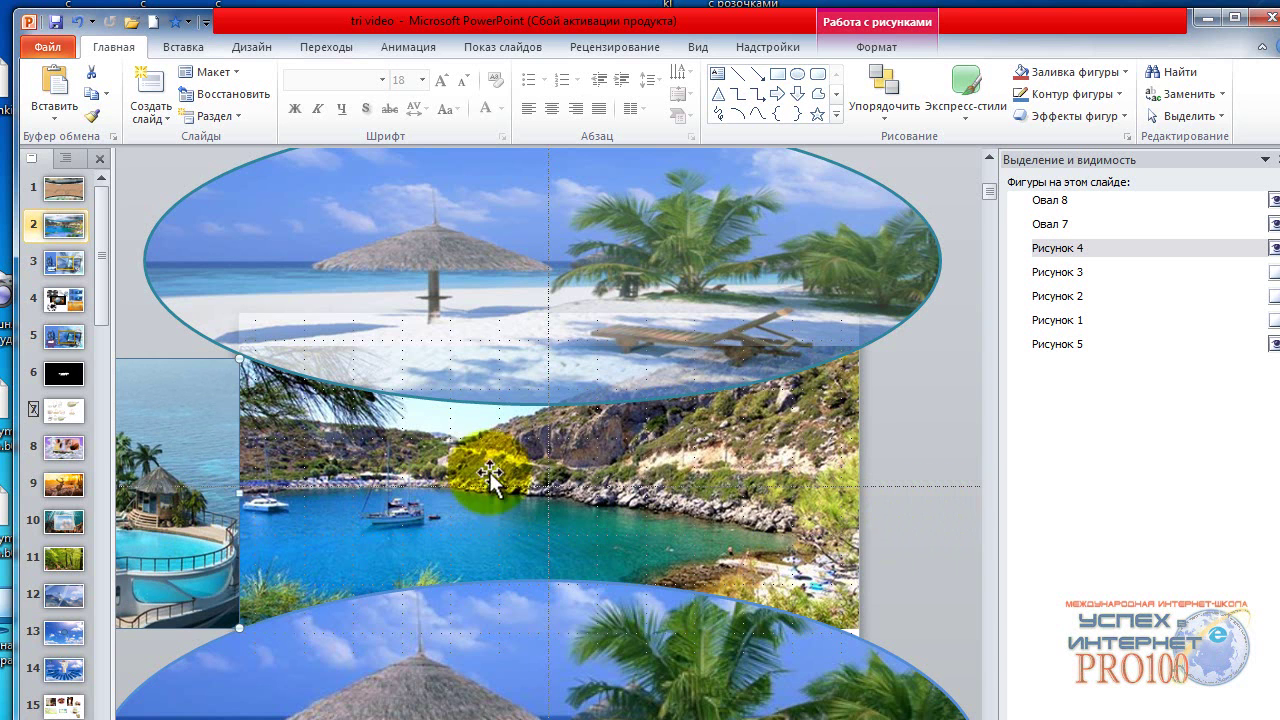
ctrl+scroll(886, 623, down, 5)
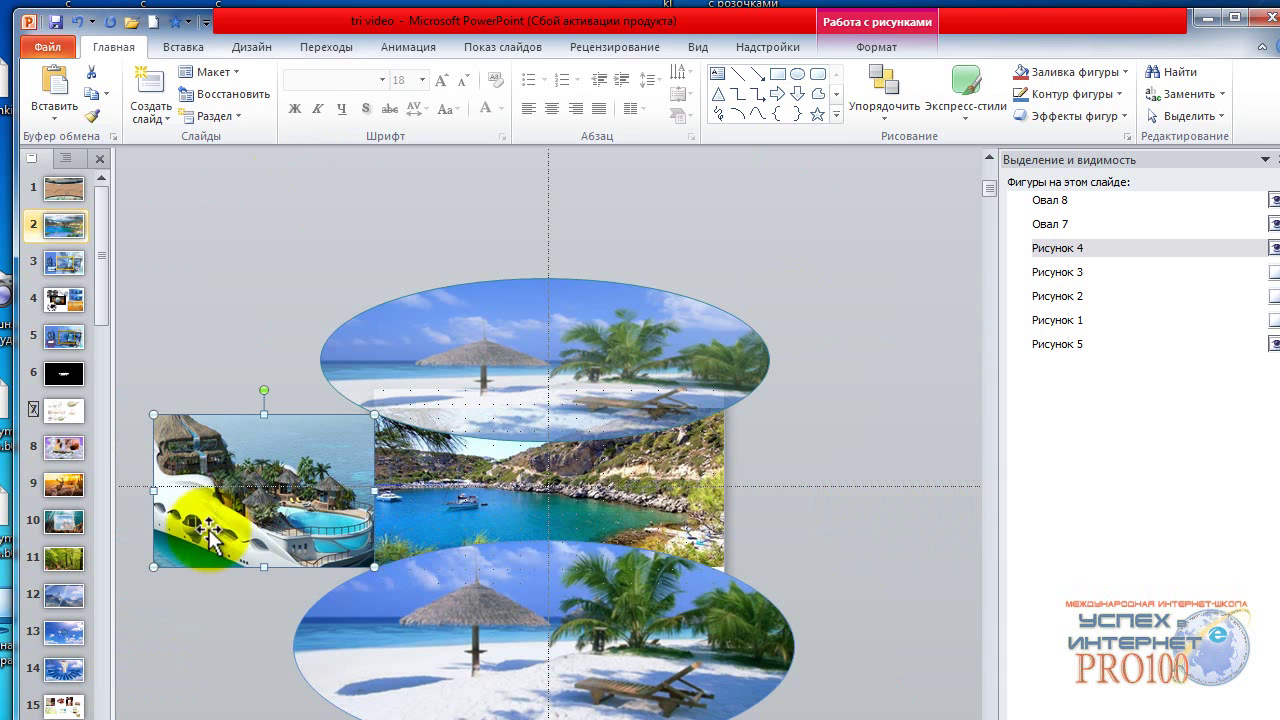
Give the pool photo a Lines motion path heading Right, starting After Previous.
click(404, 45)
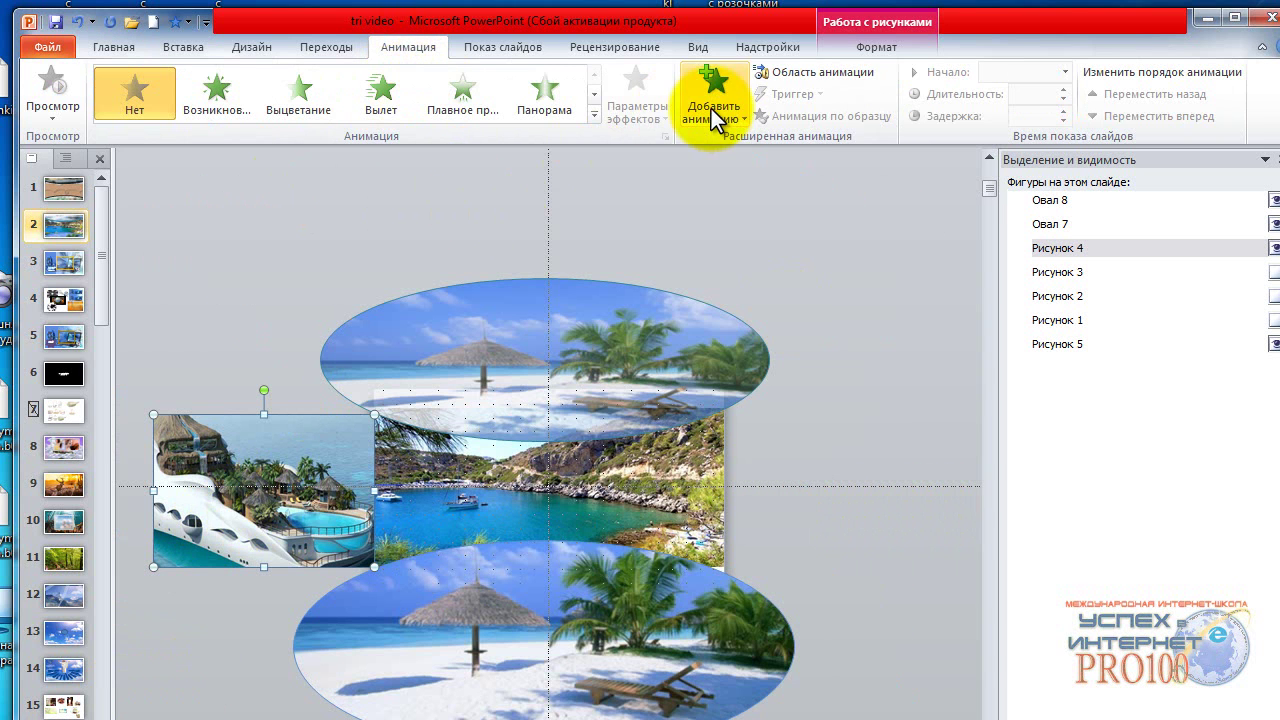
click(711, 109)
click(1100, 529)
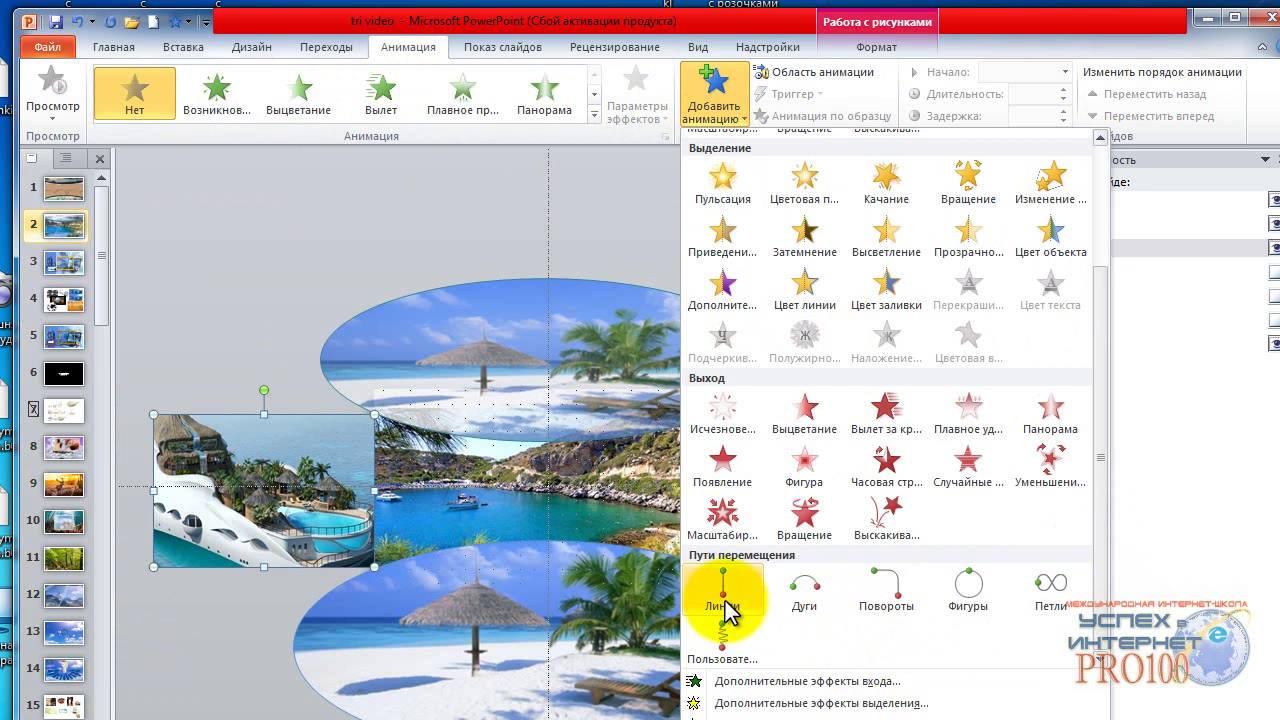
click(724, 603)
click(636, 100)
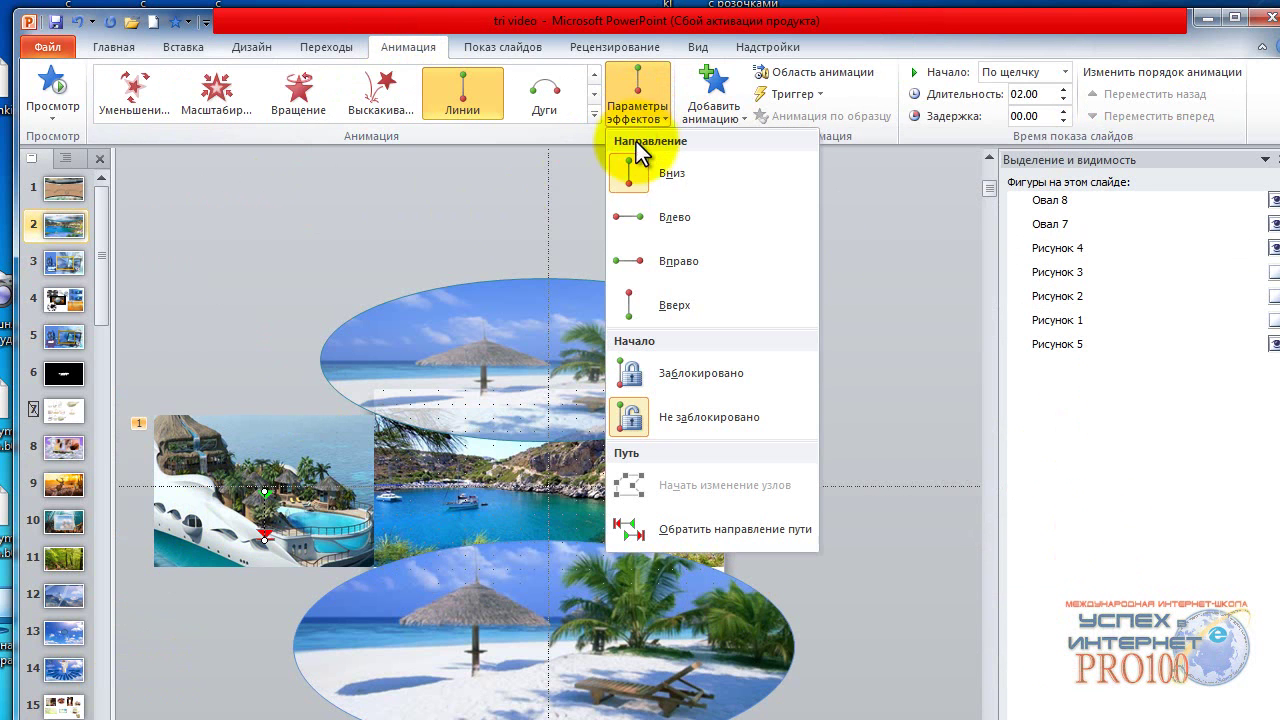
click(662, 263)
click(1065, 72)
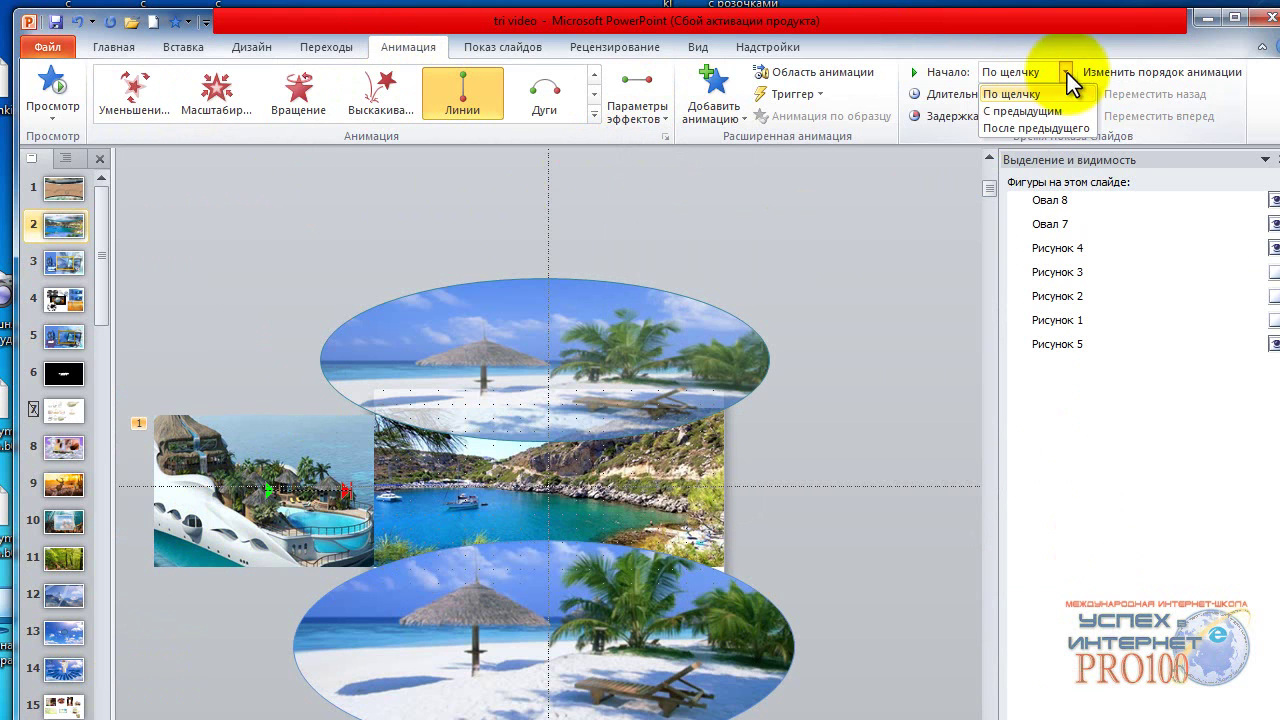
click(1029, 127)
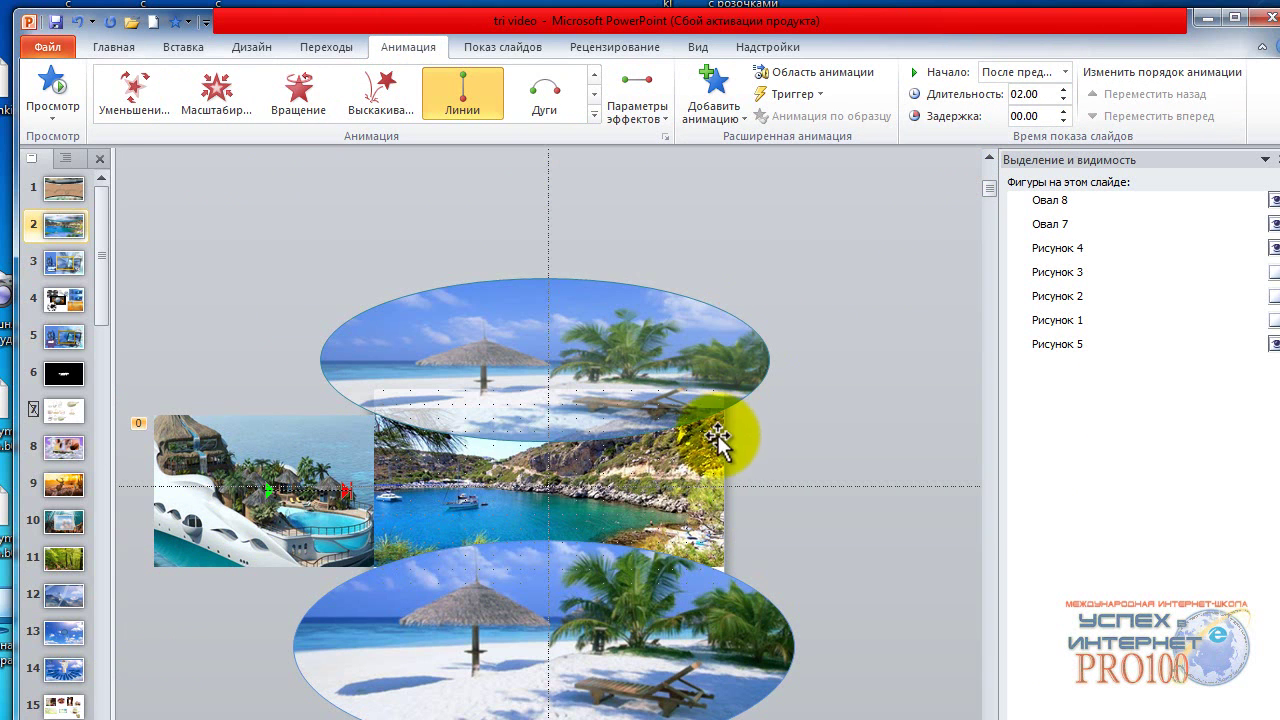
Extend the motion path's end to the slide centre and set duration to 03.00.
click(346, 491)
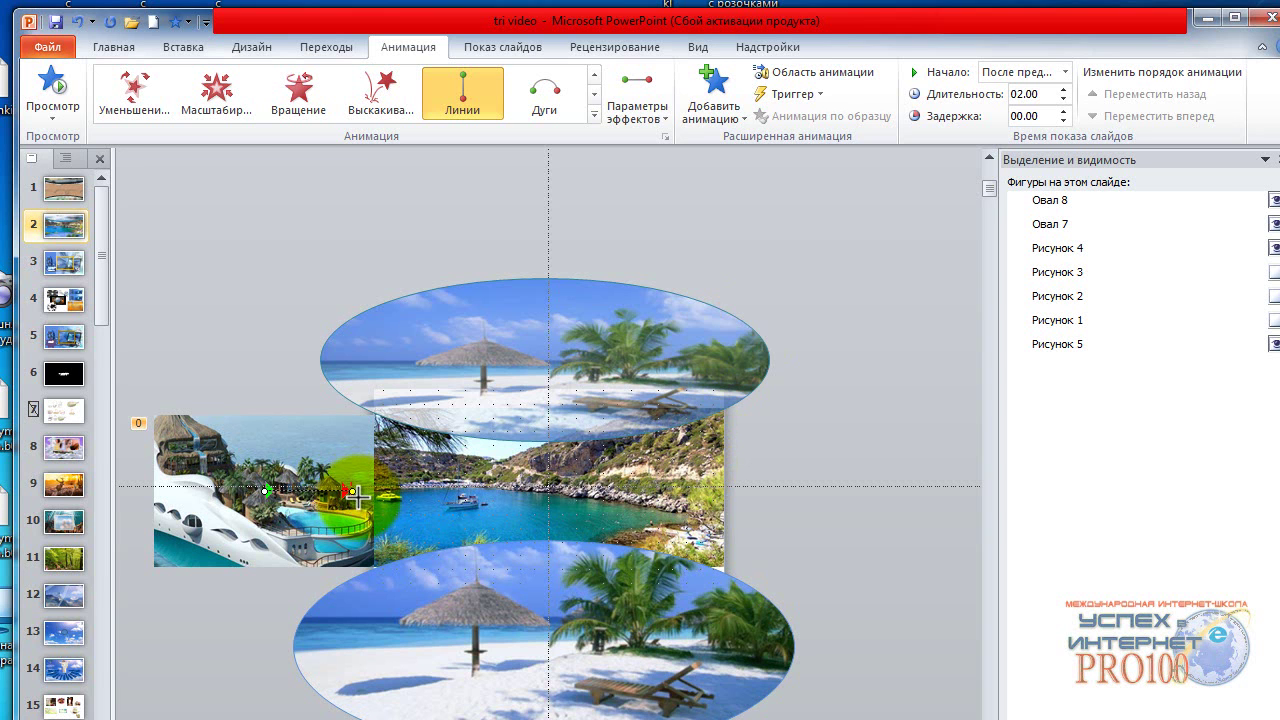
drag(348, 490, 544, 494)
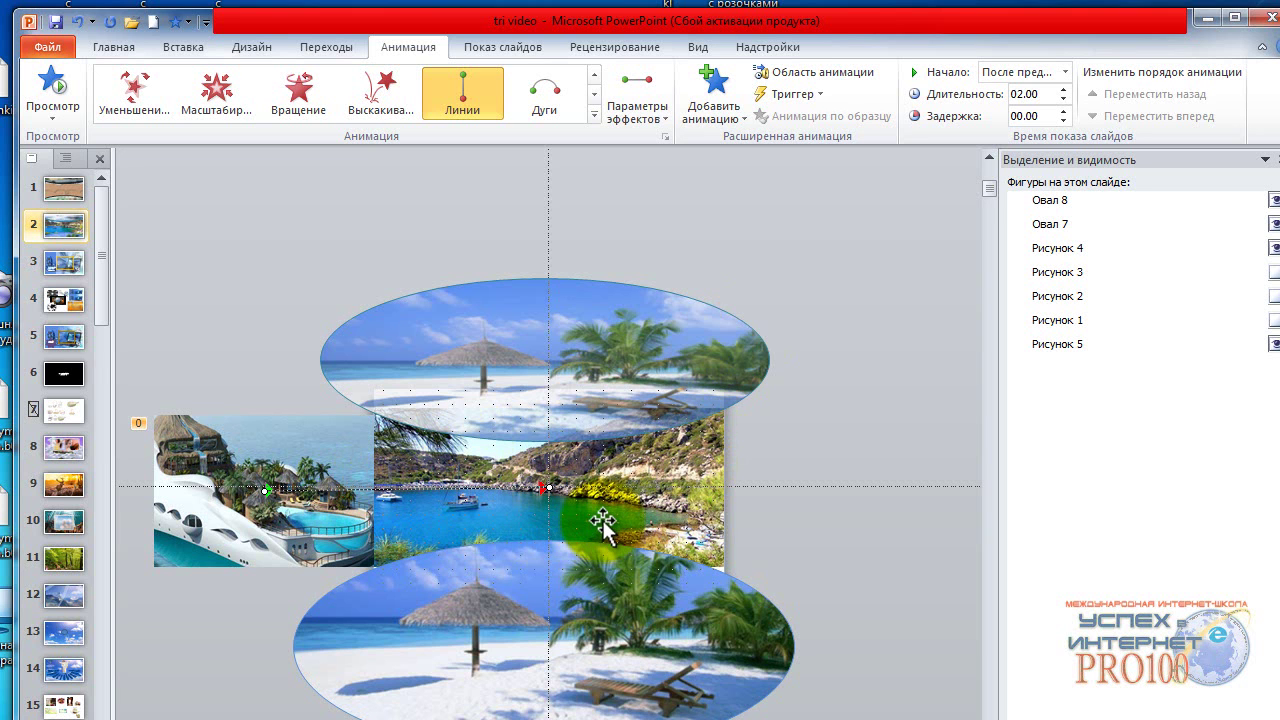
click(1064, 89)
click(1064, 89)
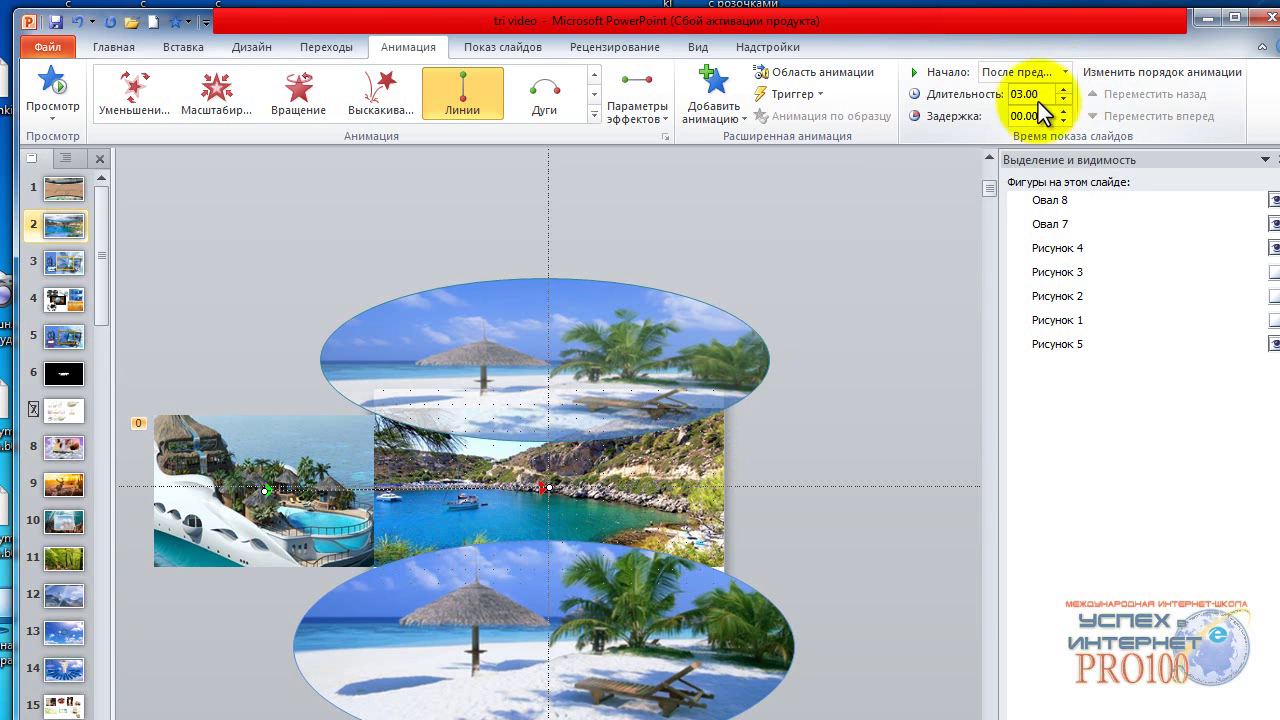
click(256, 452)
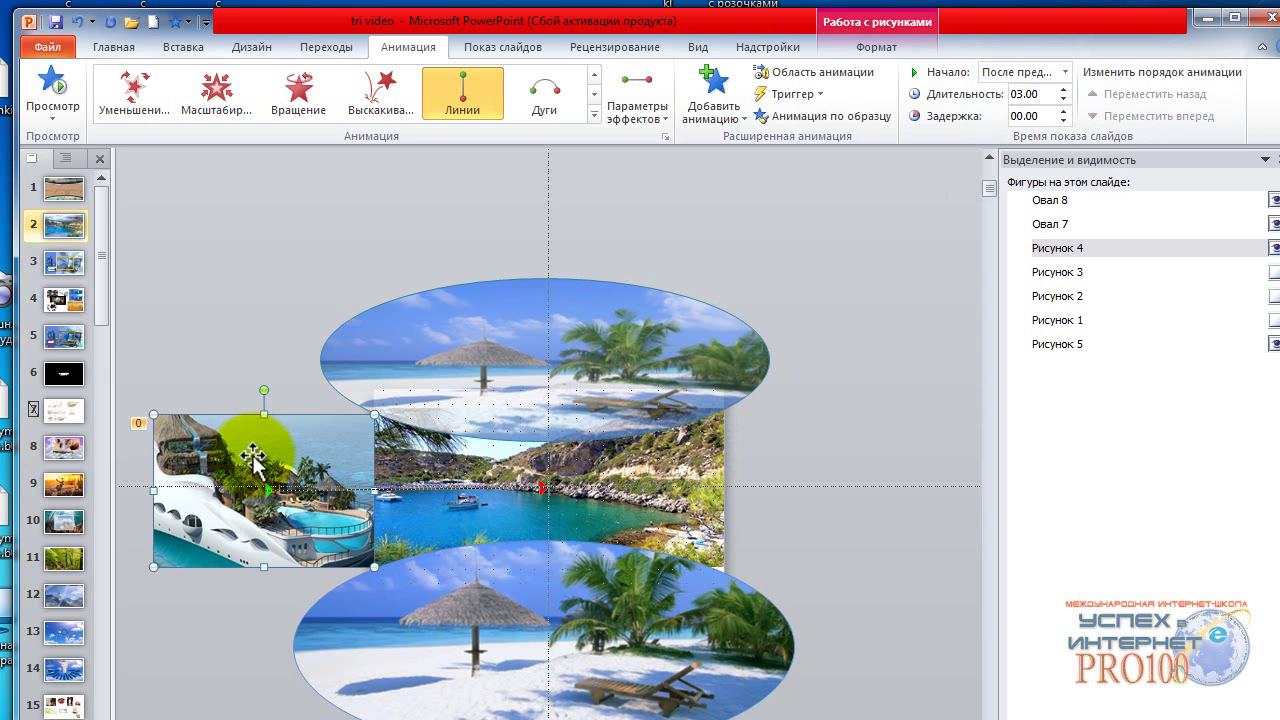
Add a second rightward Lines motion path to the yacht photo, starting after the previous one with a delay.
click(711, 110)
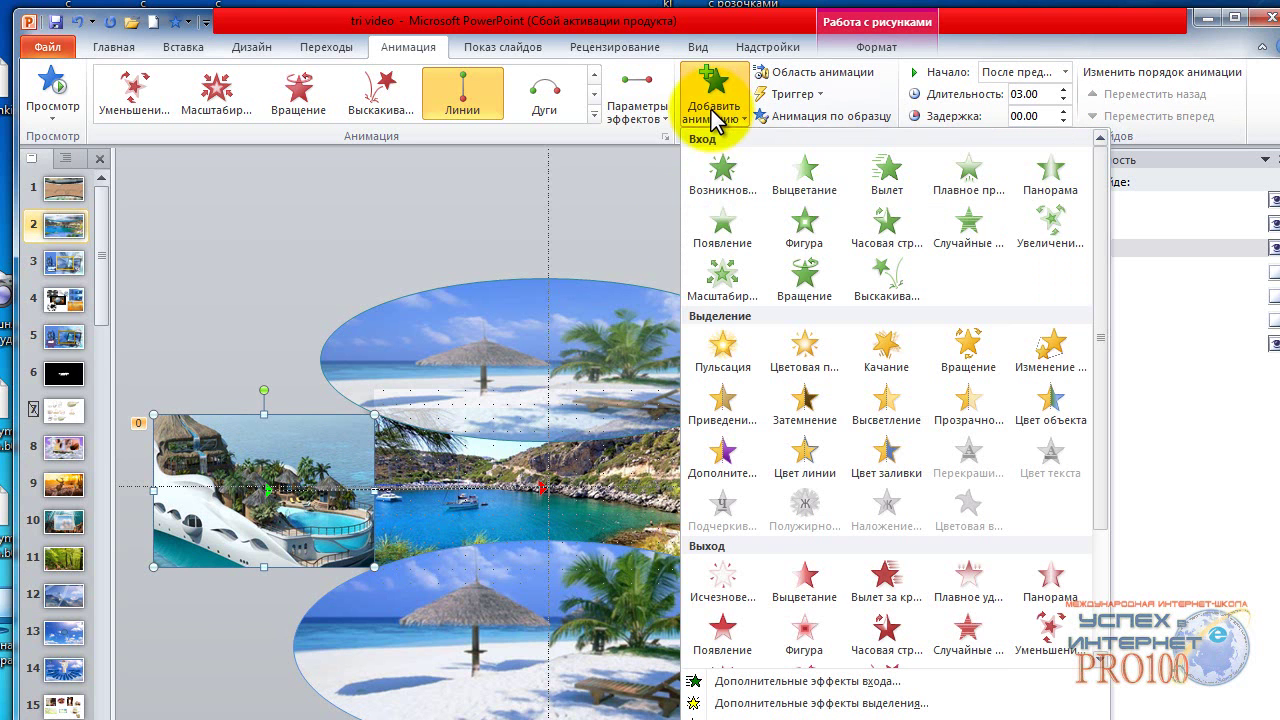
scroll(1106, 553, down, 3)
click(726, 588)
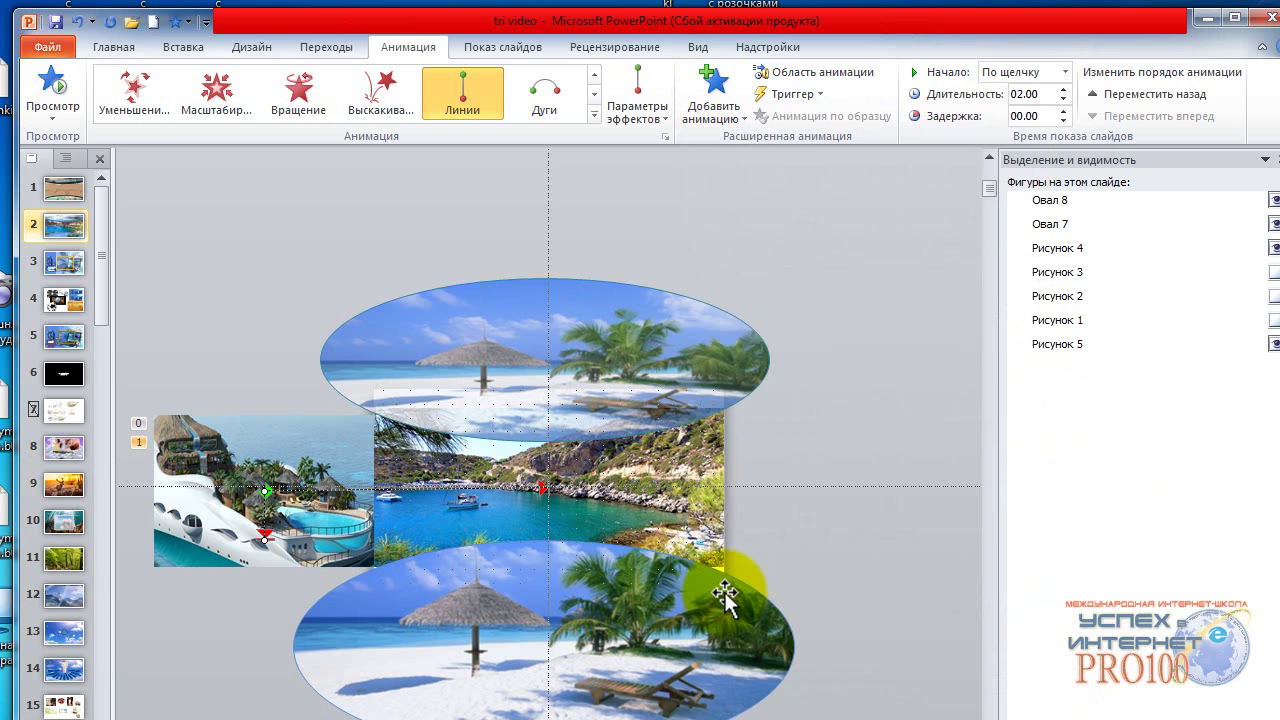
click(637, 105)
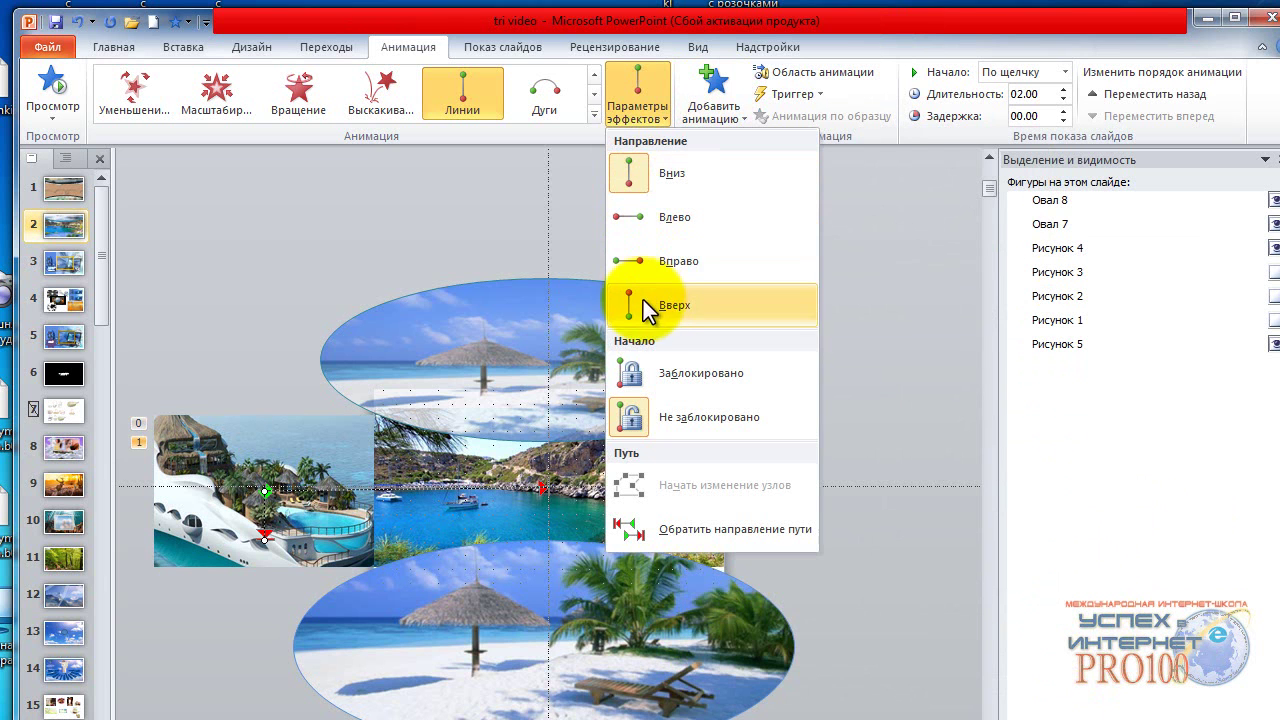
click(684, 264)
click(1005, 72)
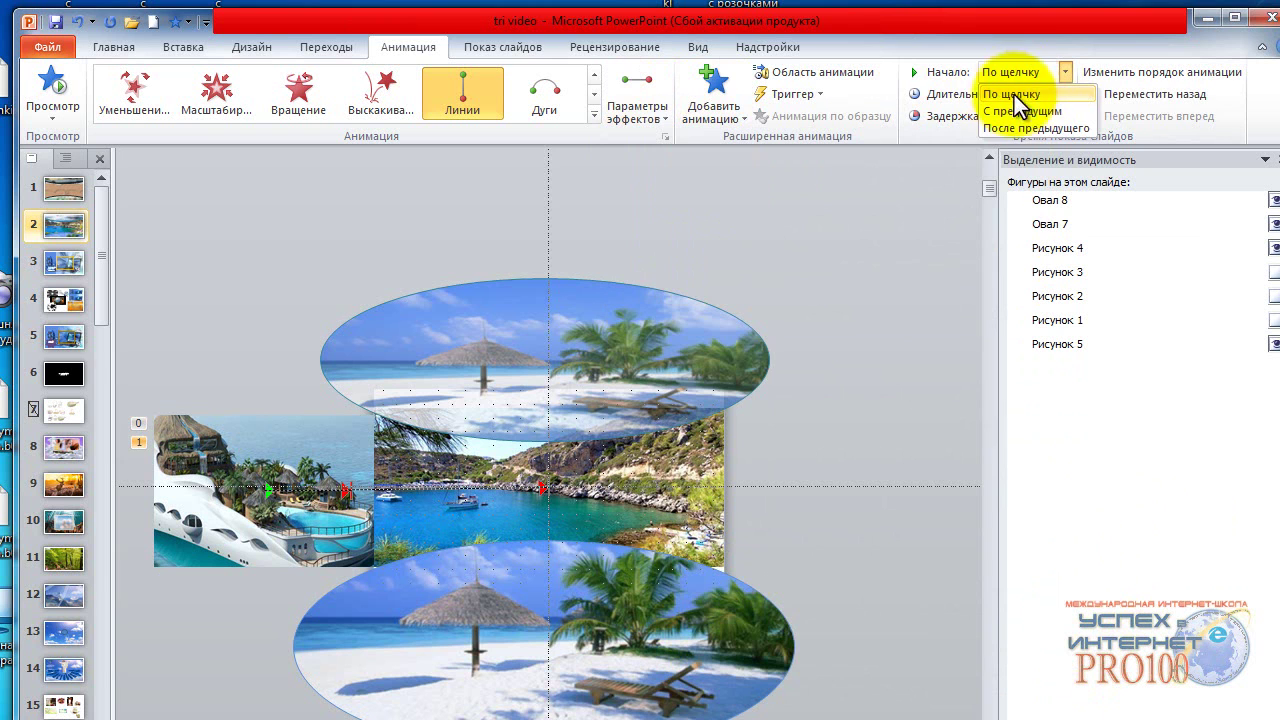
click(1018, 130)
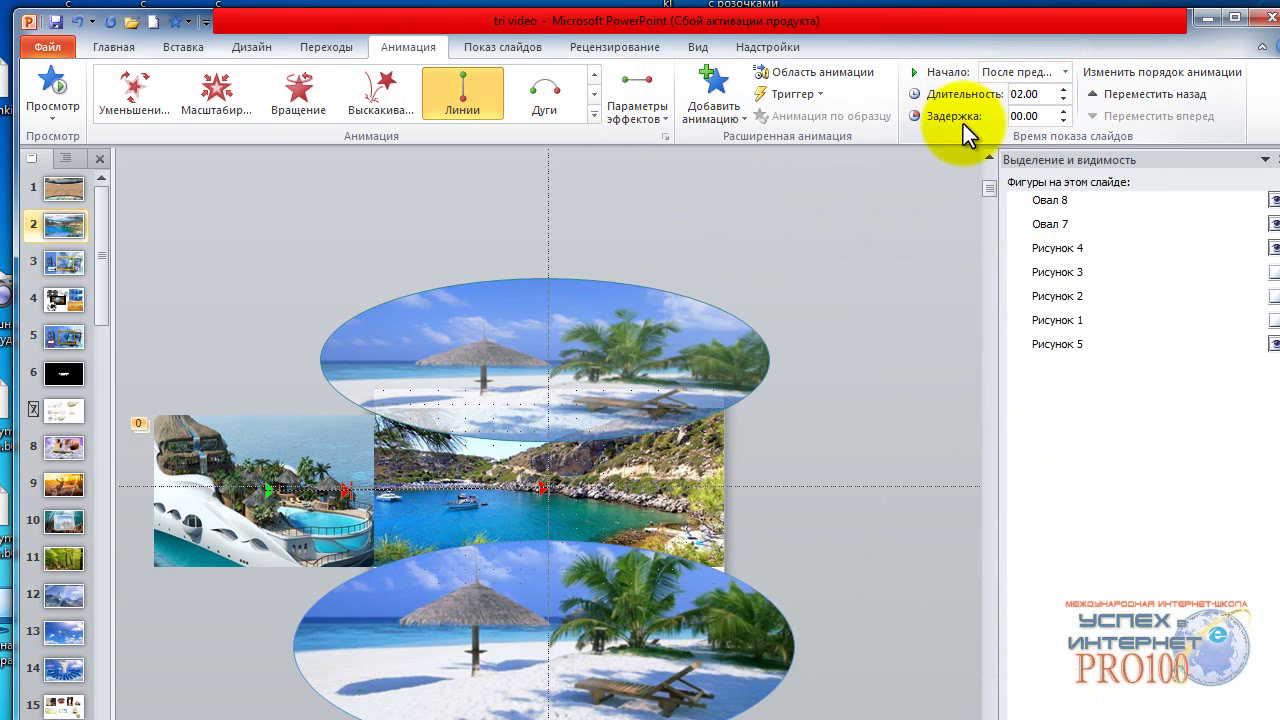
click(1064, 111)
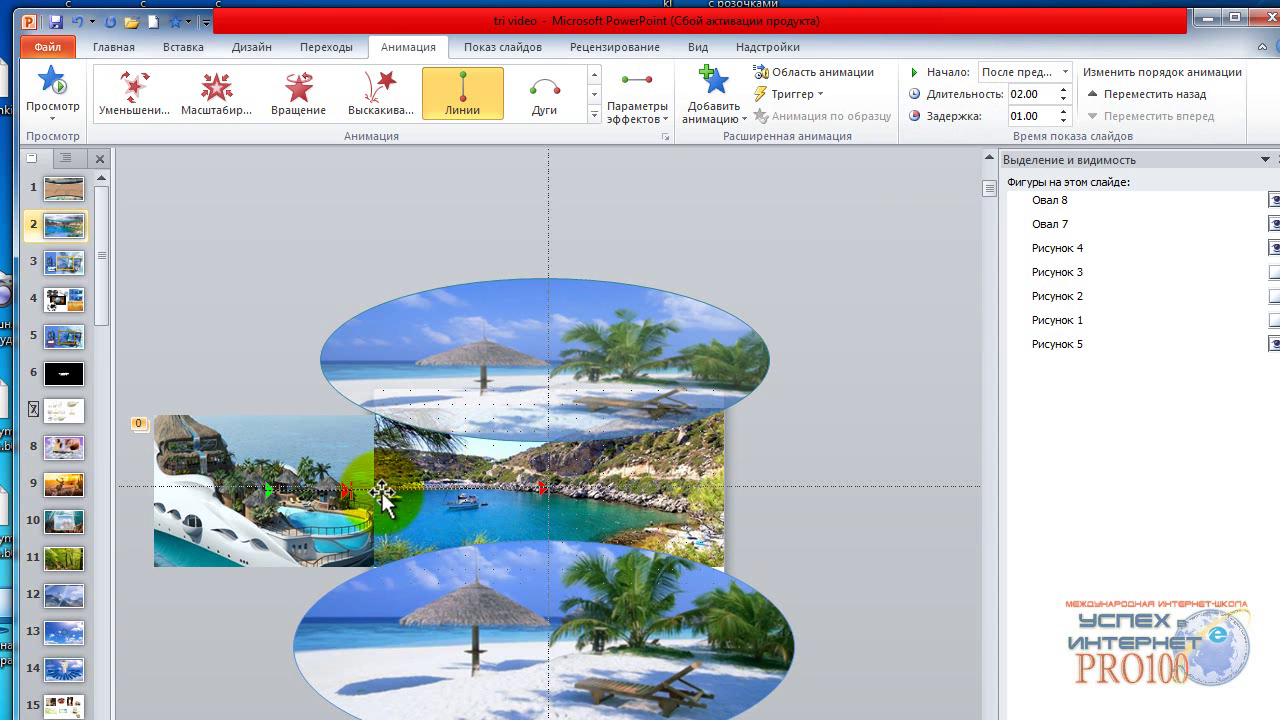
Start the new path at the slide centre, extend its end well past the central photo, and preview.
drag(340, 490, 558, 491)
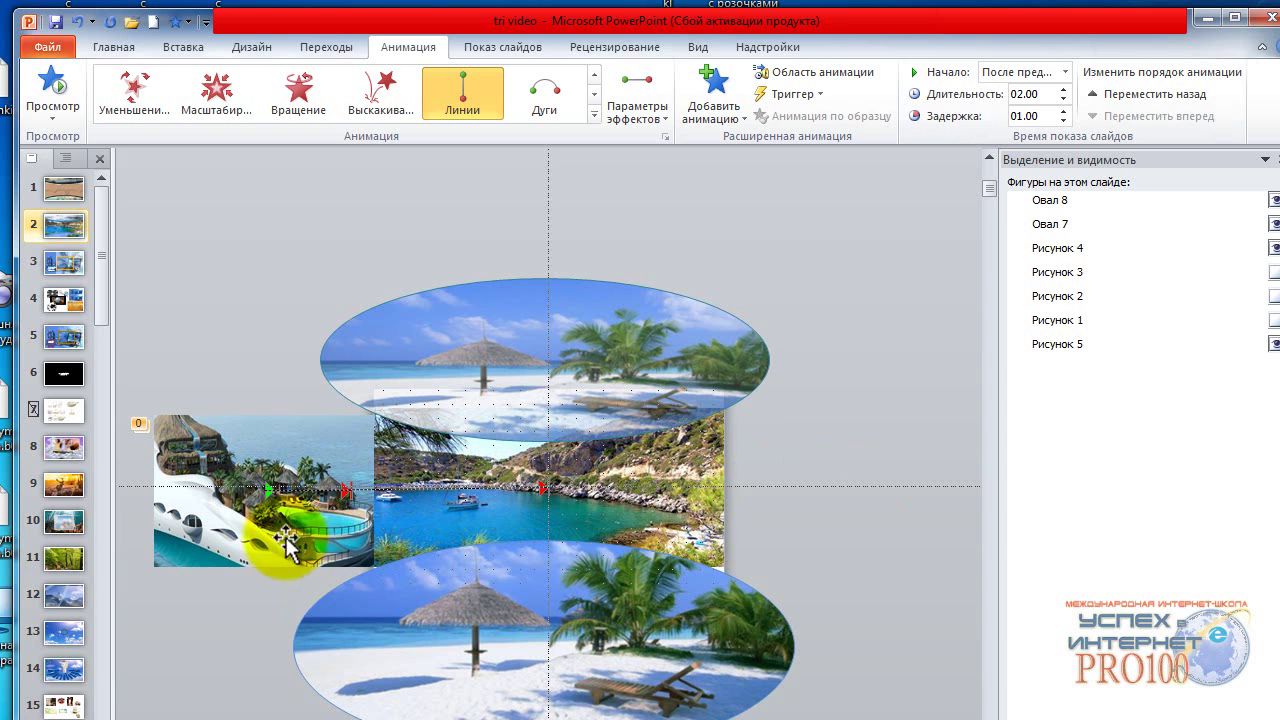
click(272, 491)
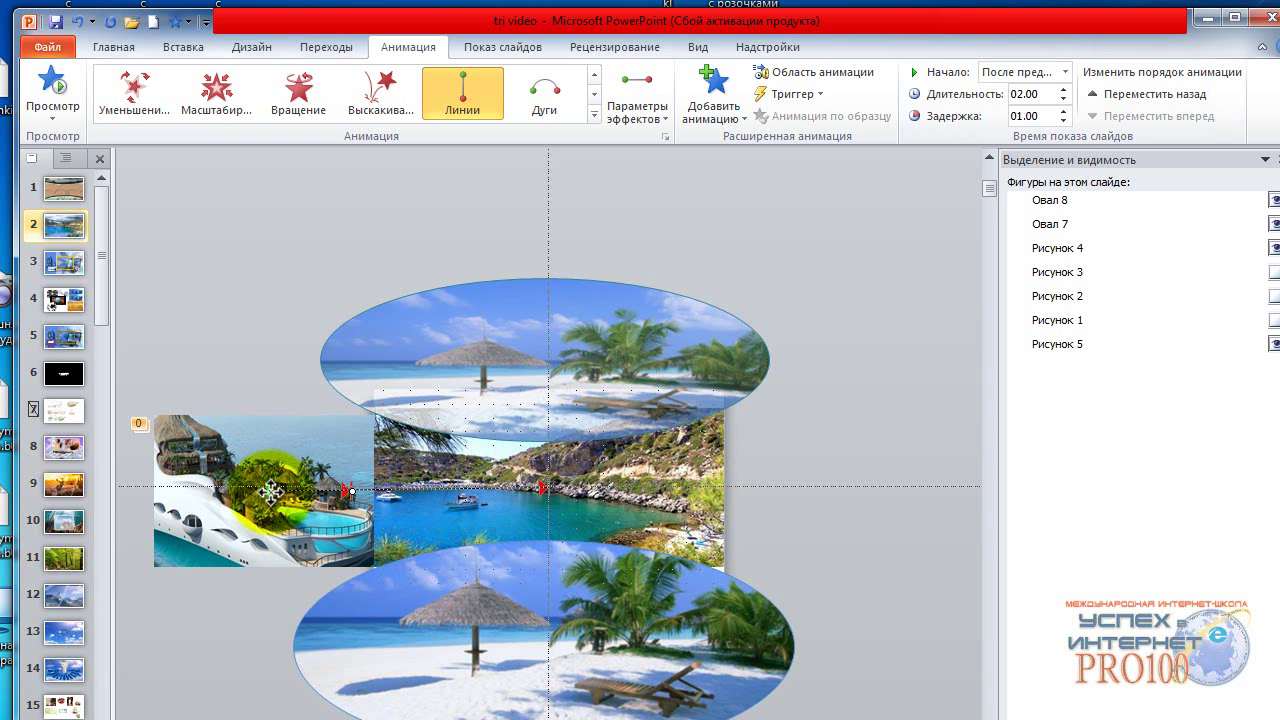
drag(272, 491, 545, 498)
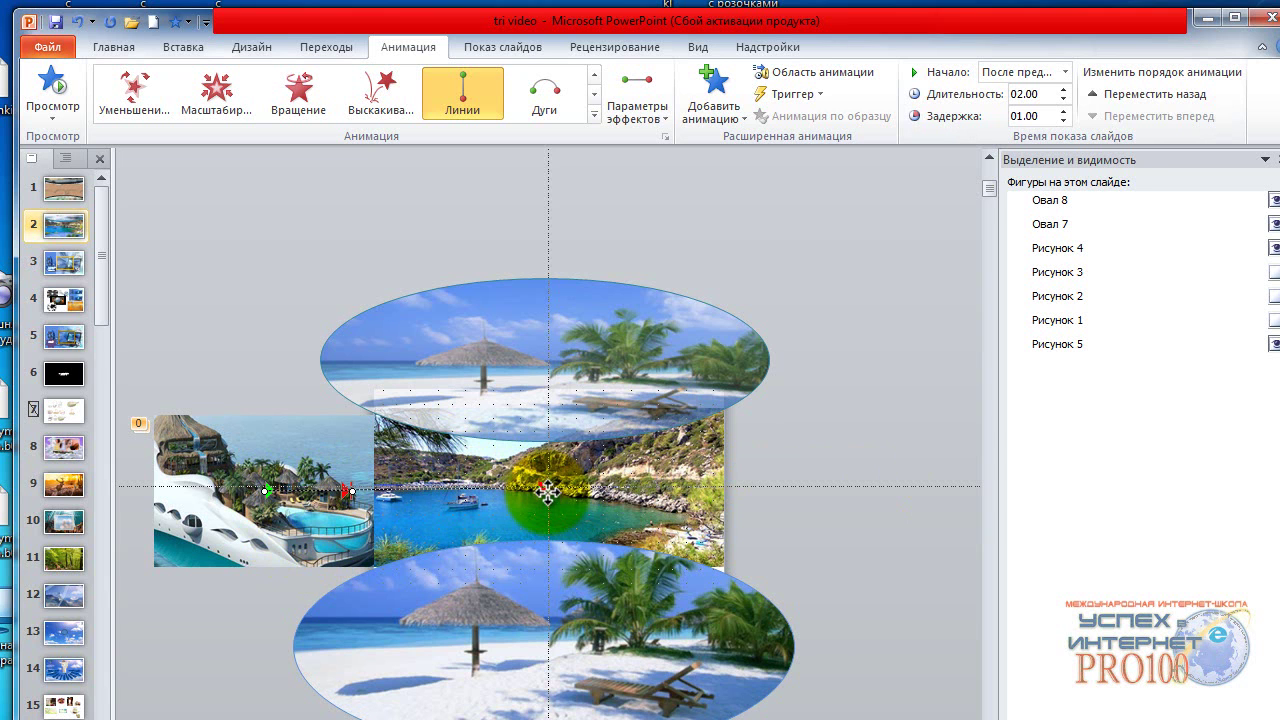
drag(549, 497, 551, 490)
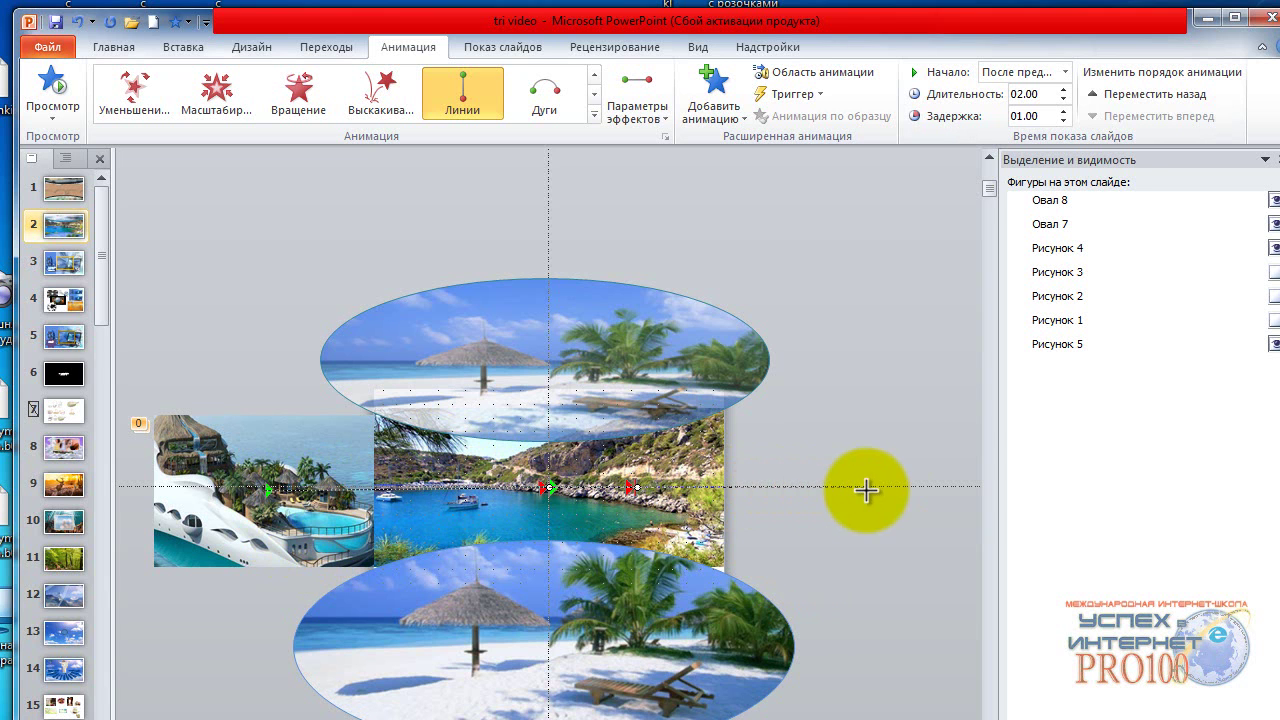
drag(862, 492, 862, 492)
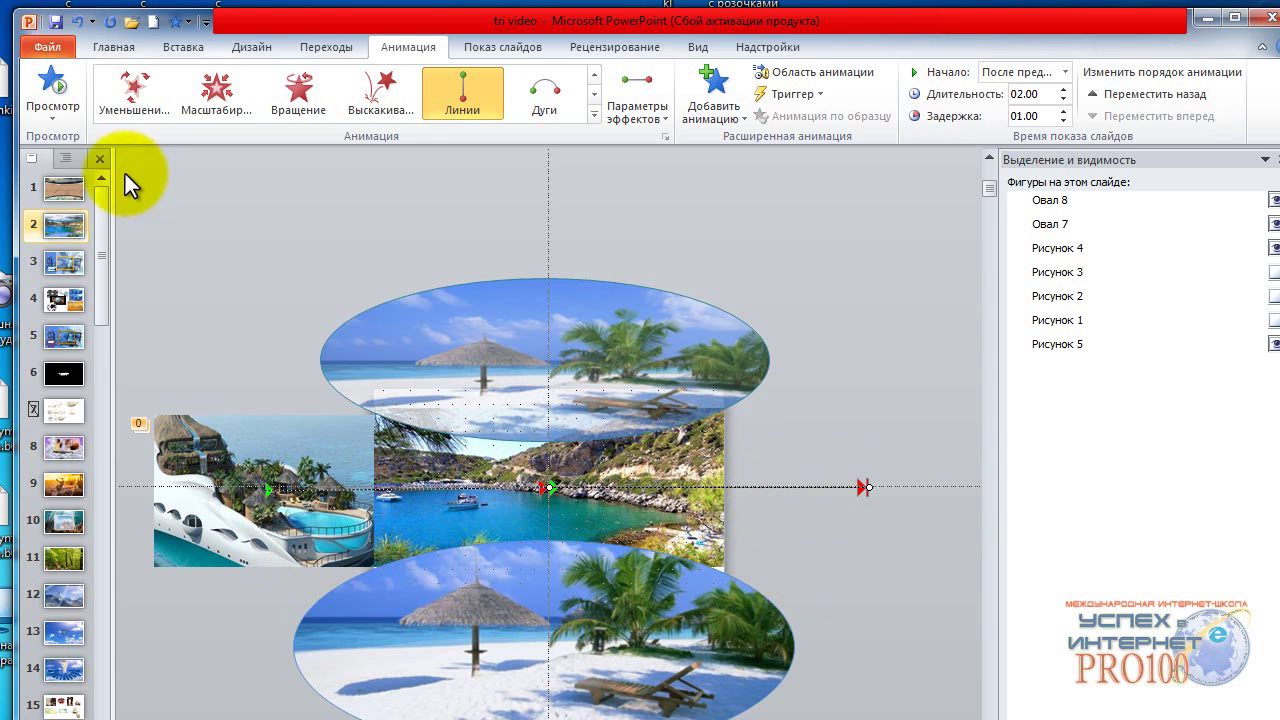
click(51, 117)
Preview the animations, then unhide Рисунок 3, shrink the bay photo and move it to the slide's left edge.
click(58, 137)
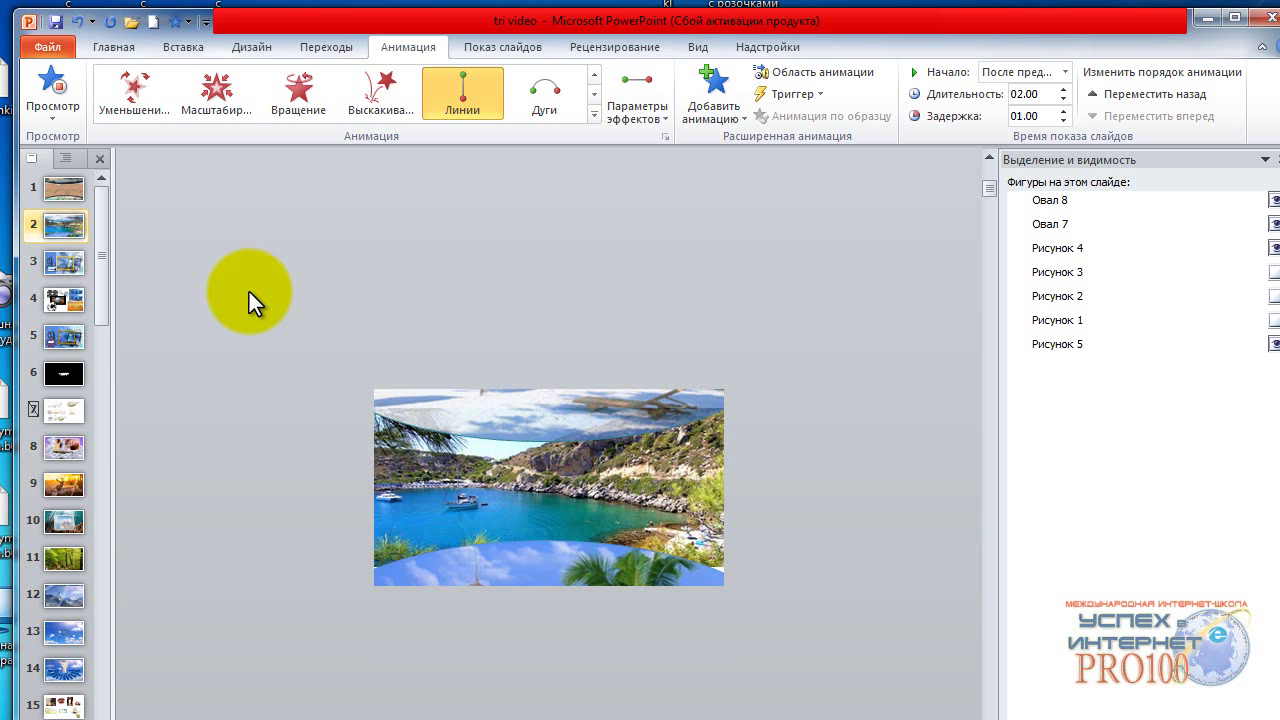
click(1272, 272)
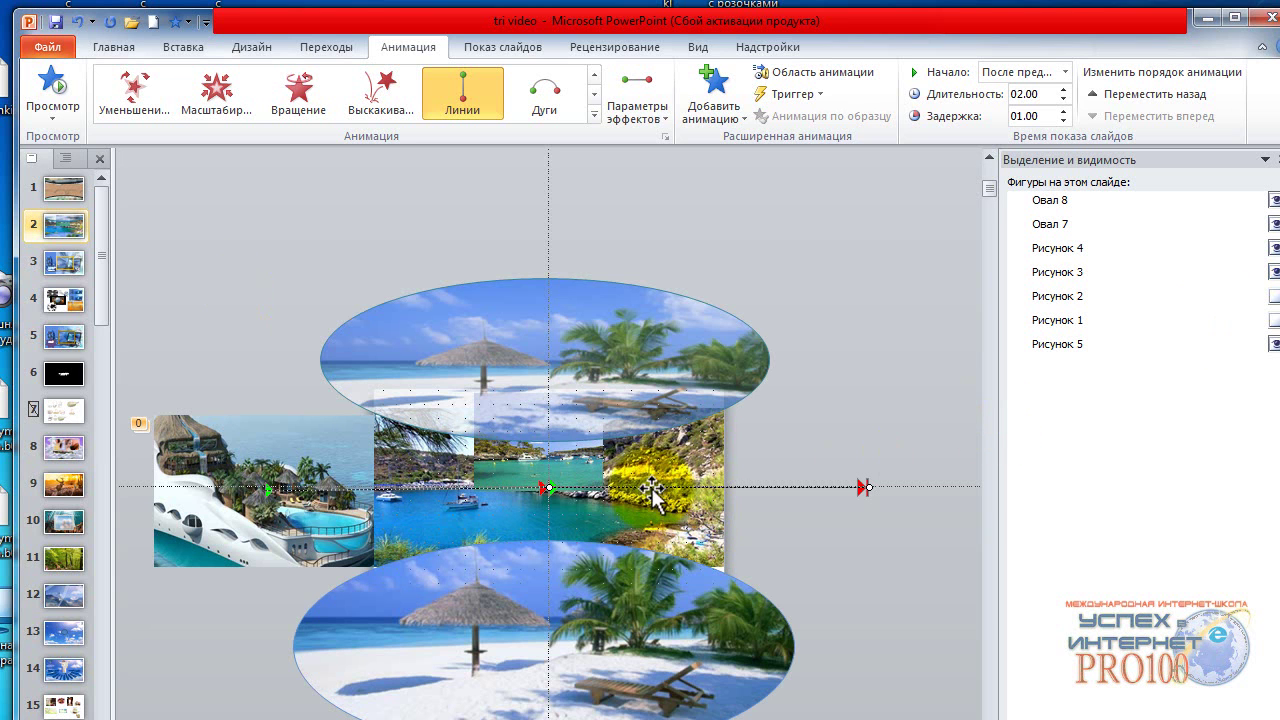
mouse_move(551, 458)
mouse_down()
mouse_move(475, 470)
mouse_move(585, 383)
mouse_up()
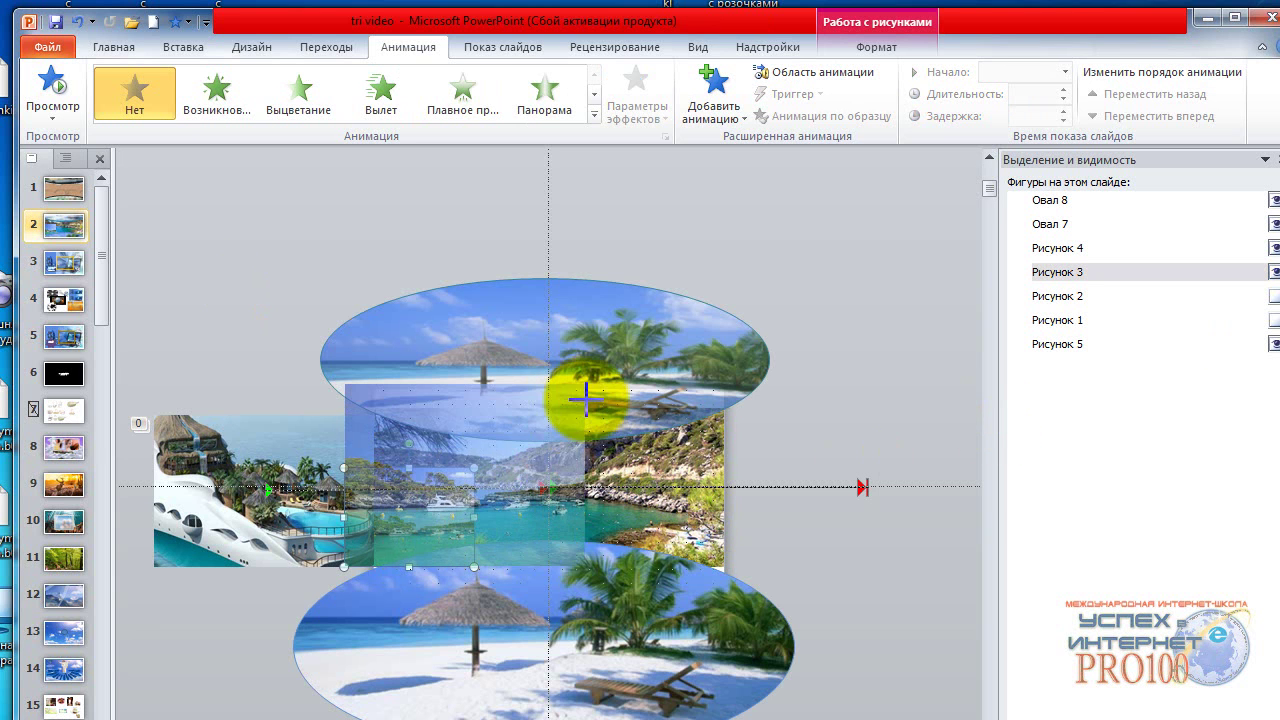
click(494, 490)
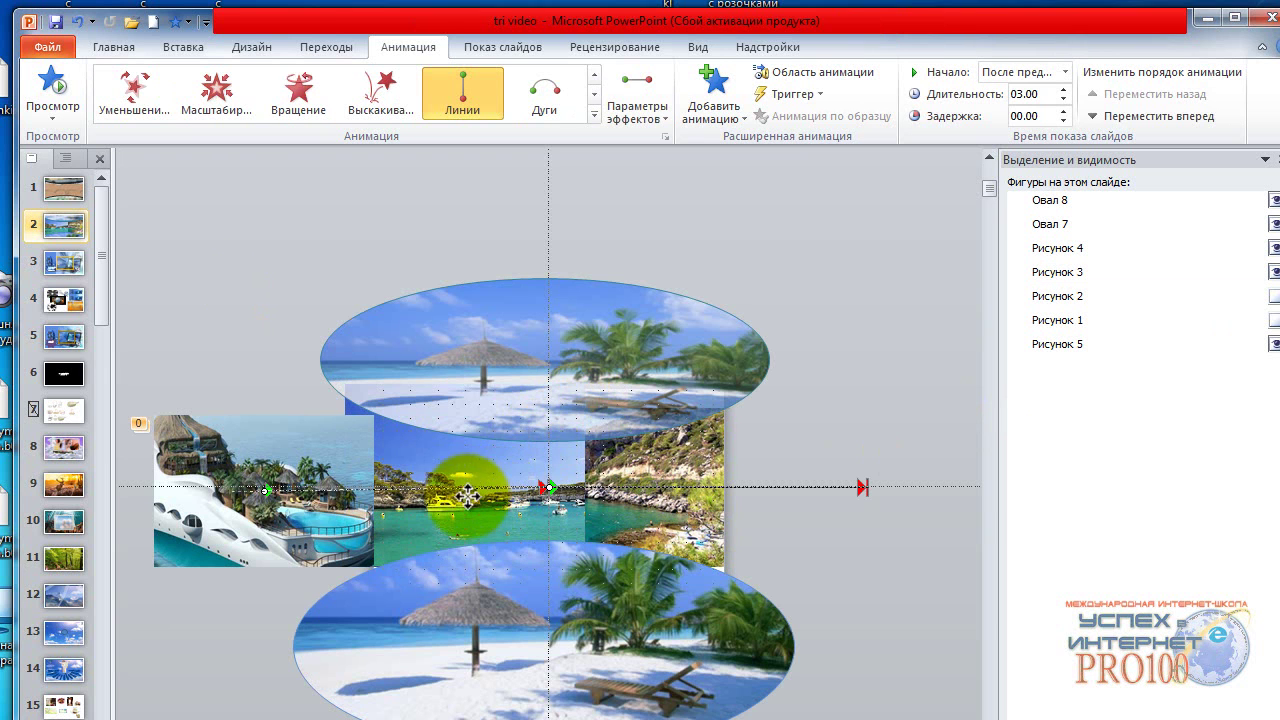
drag(457, 471, 222, 484)
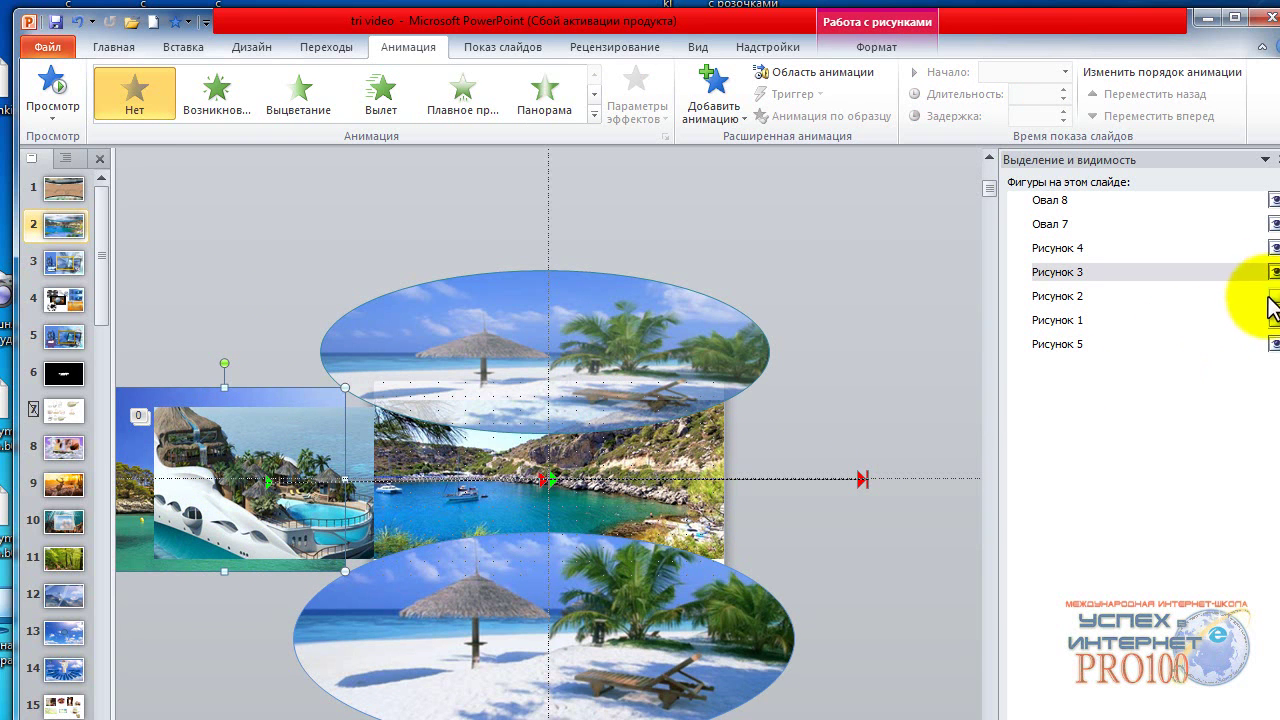
Hide Рисунок 4 and give the bay photo a rightward Lines motion path.
click(1275, 248)
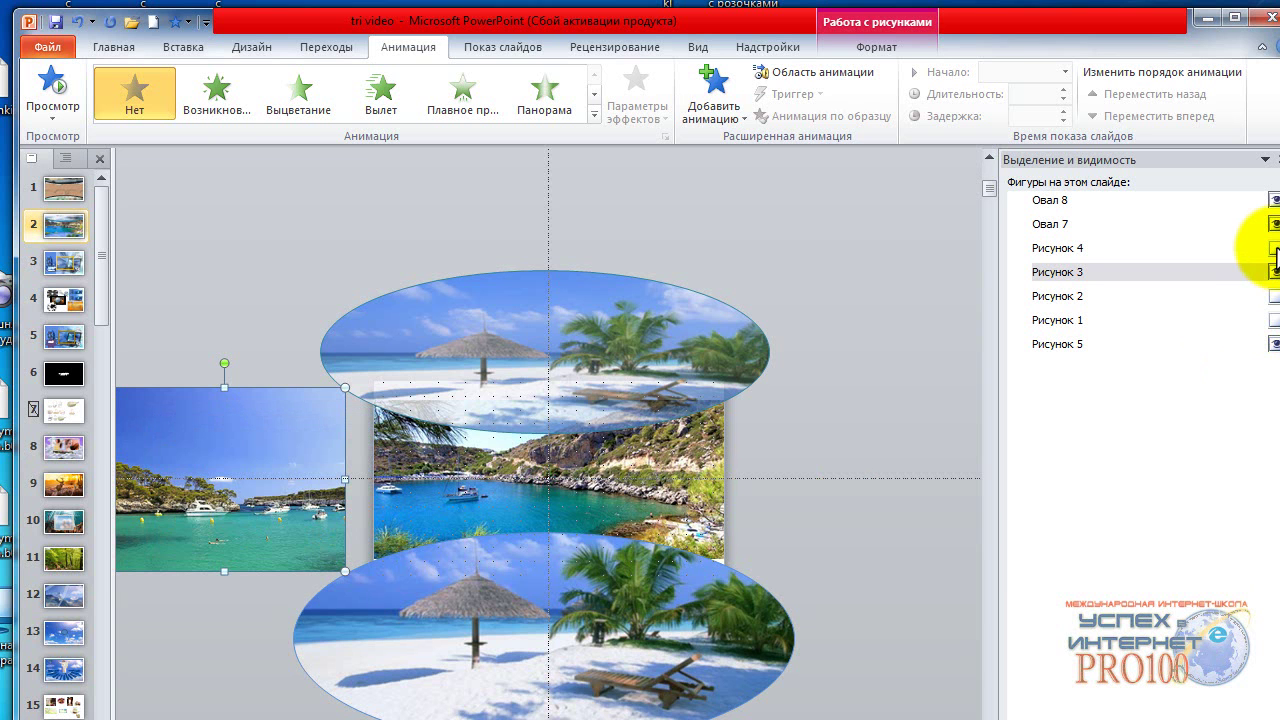
click(712, 95)
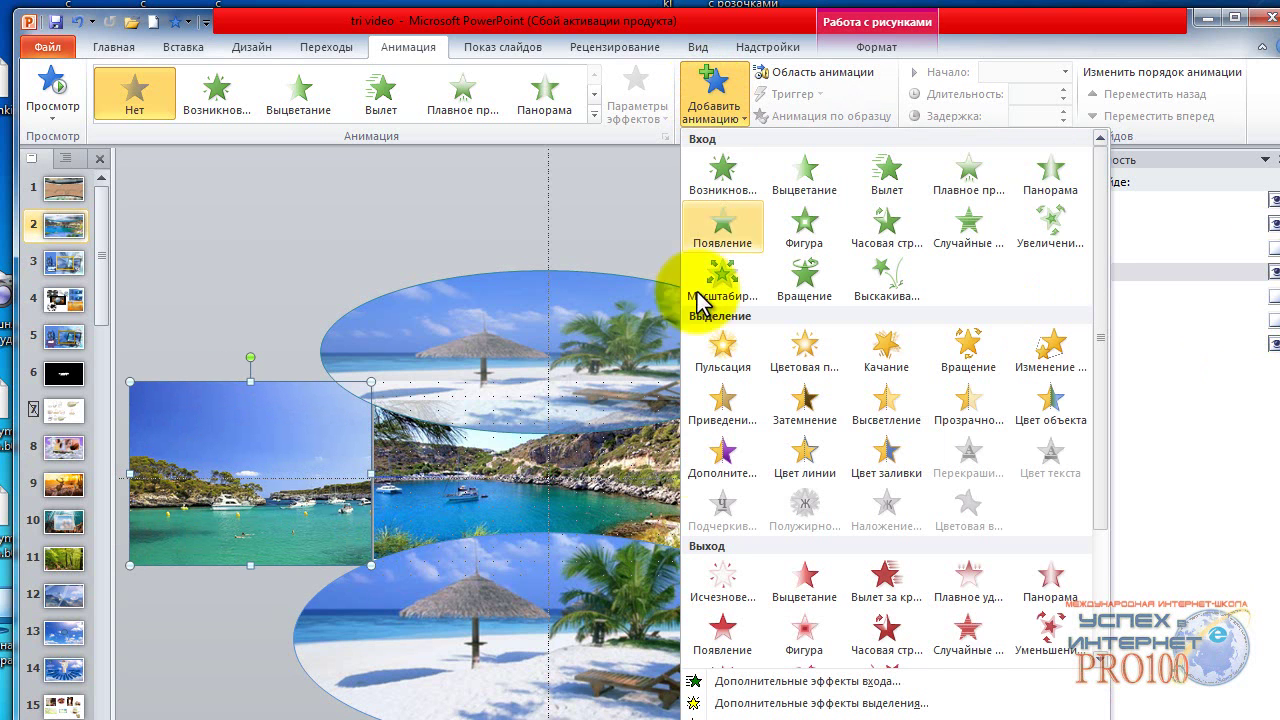
scroll(1100, 522, down, 3)
click(723, 591)
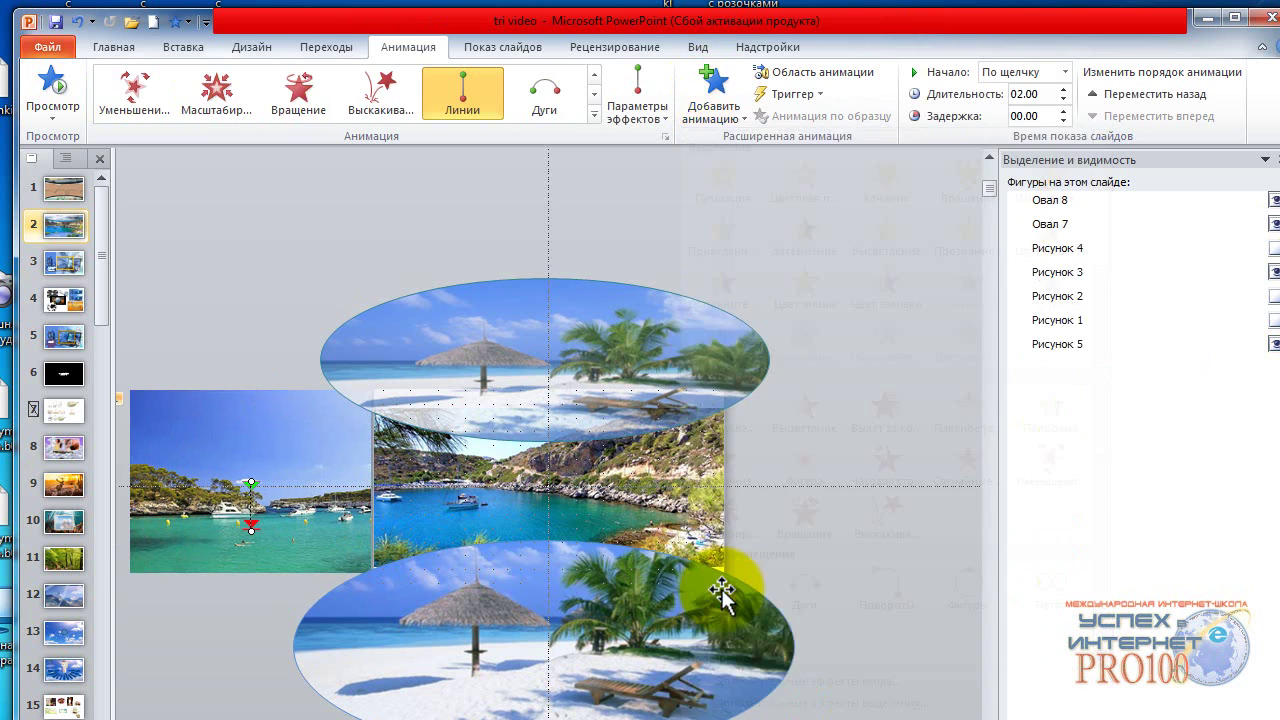
click(636, 108)
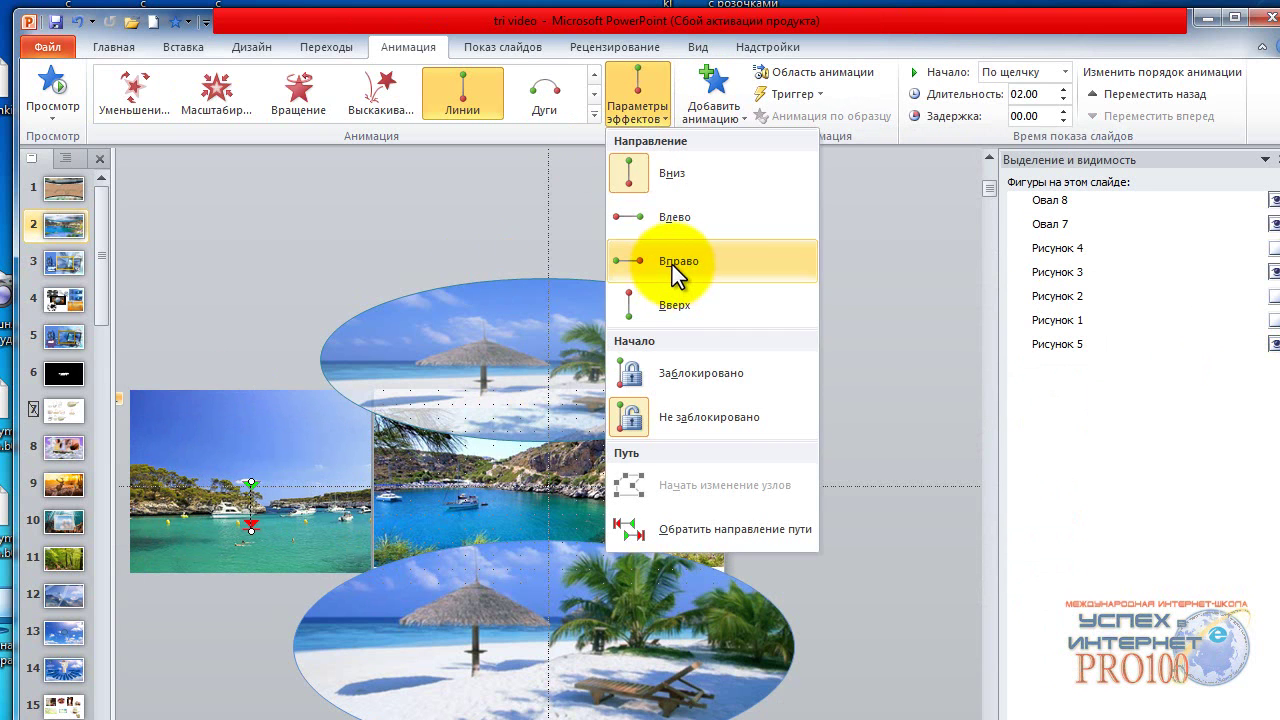
click(673, 265)
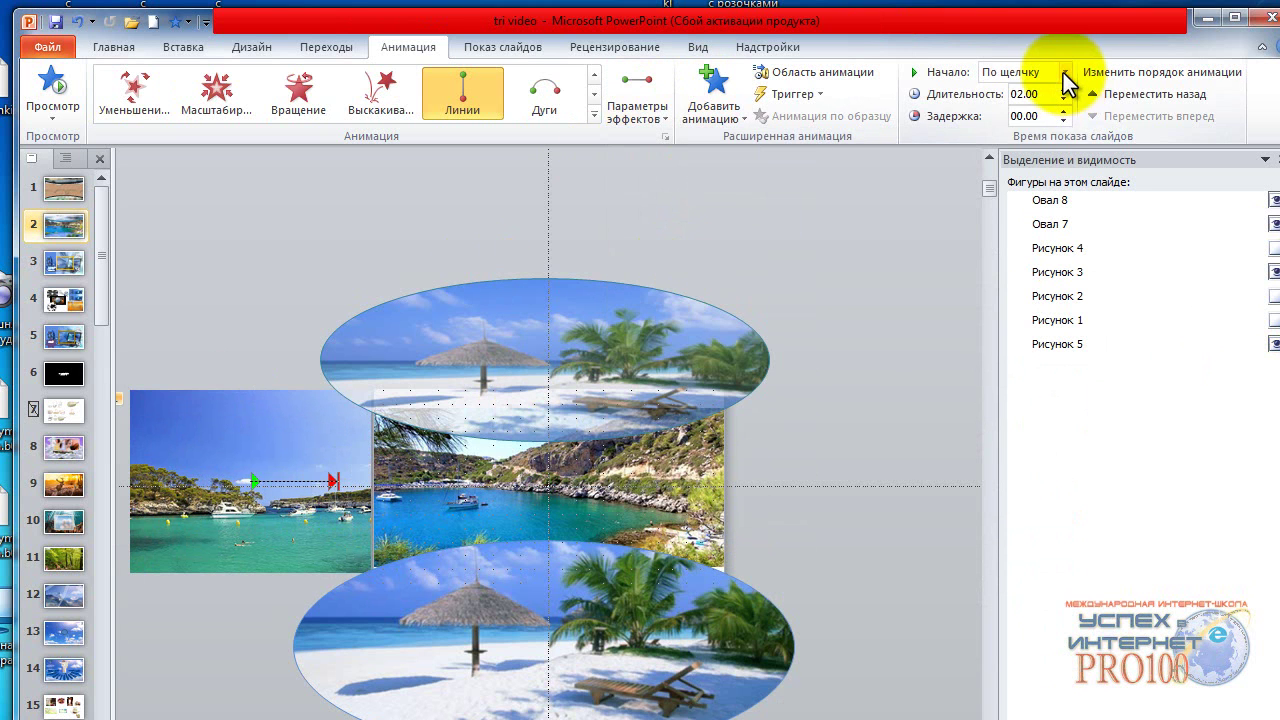
Make the path start after the previous effect, last 3 seconds, and end at the slide centre.
click(1065, 73)
click(1038, 128)
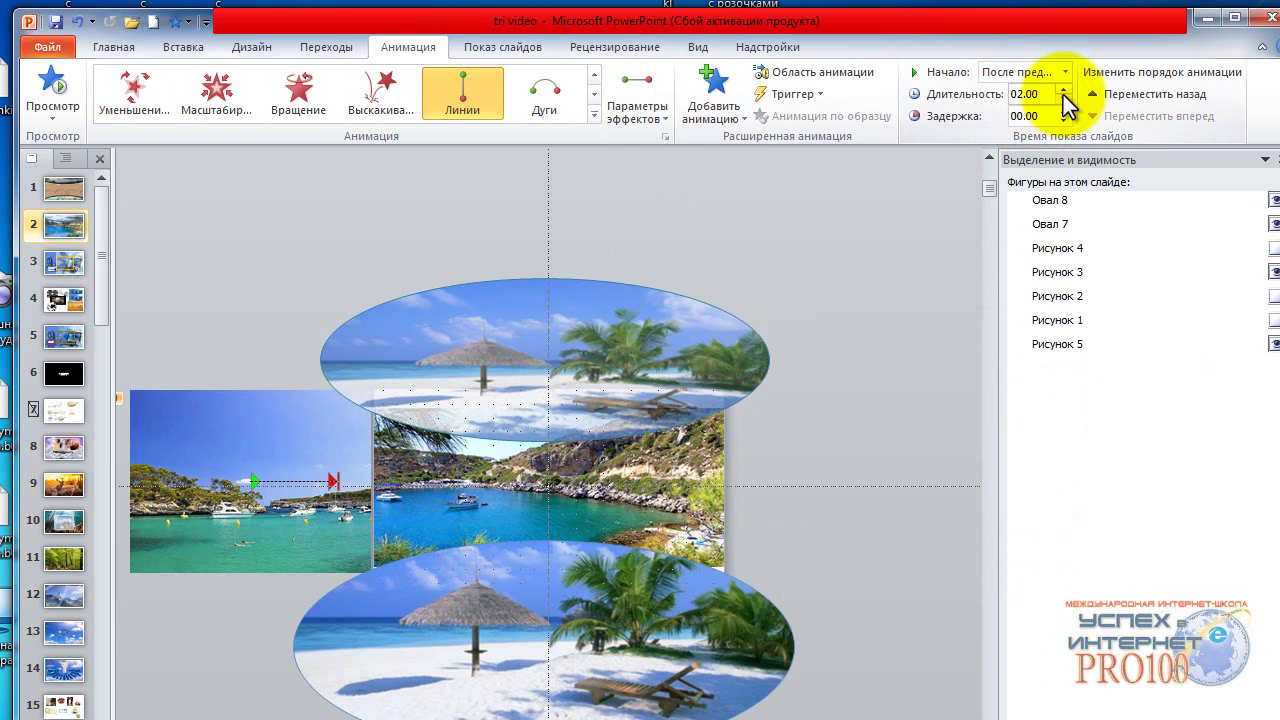
click(1062, 88)
click(1062, 88)
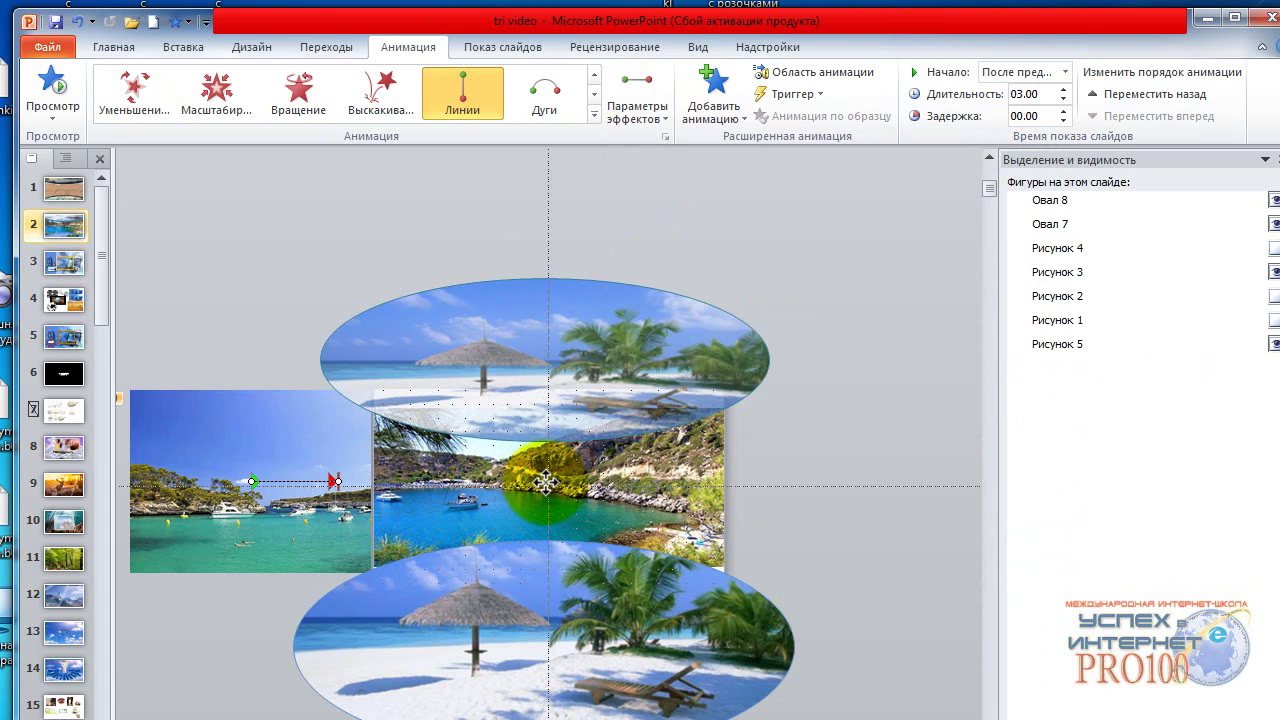
drag(546, 485, 254, 440)
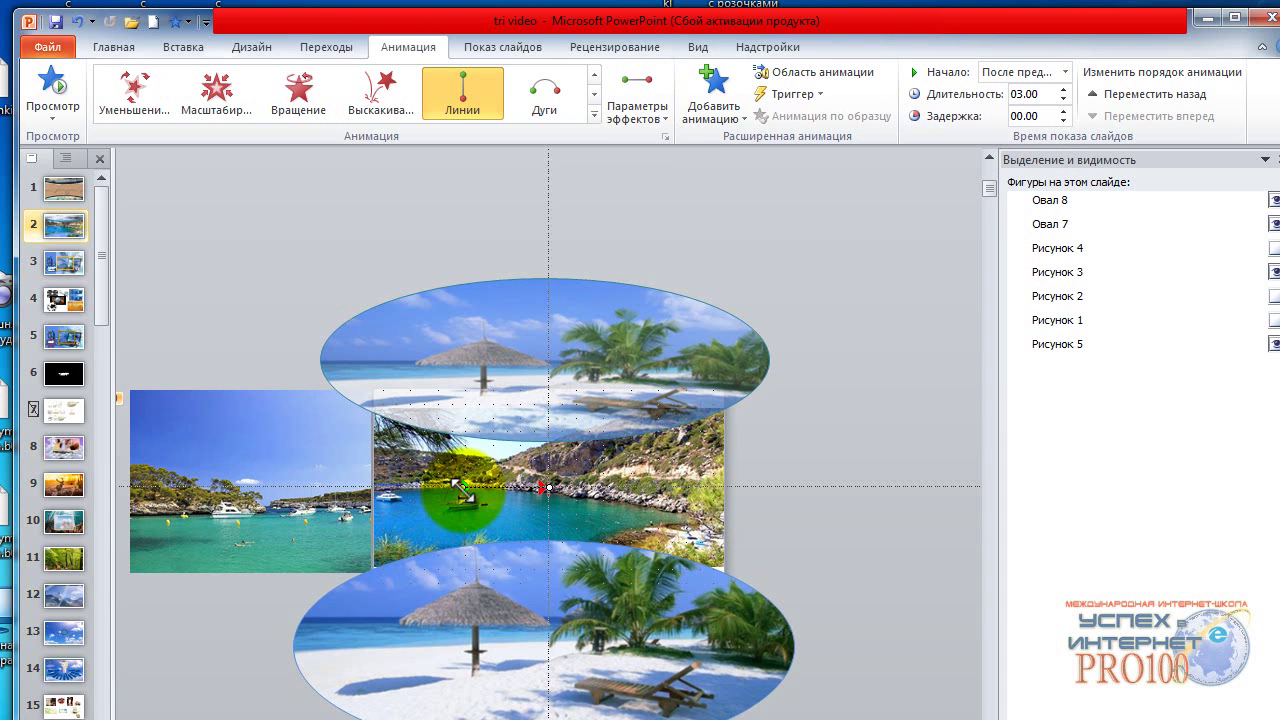
click(254, 440)
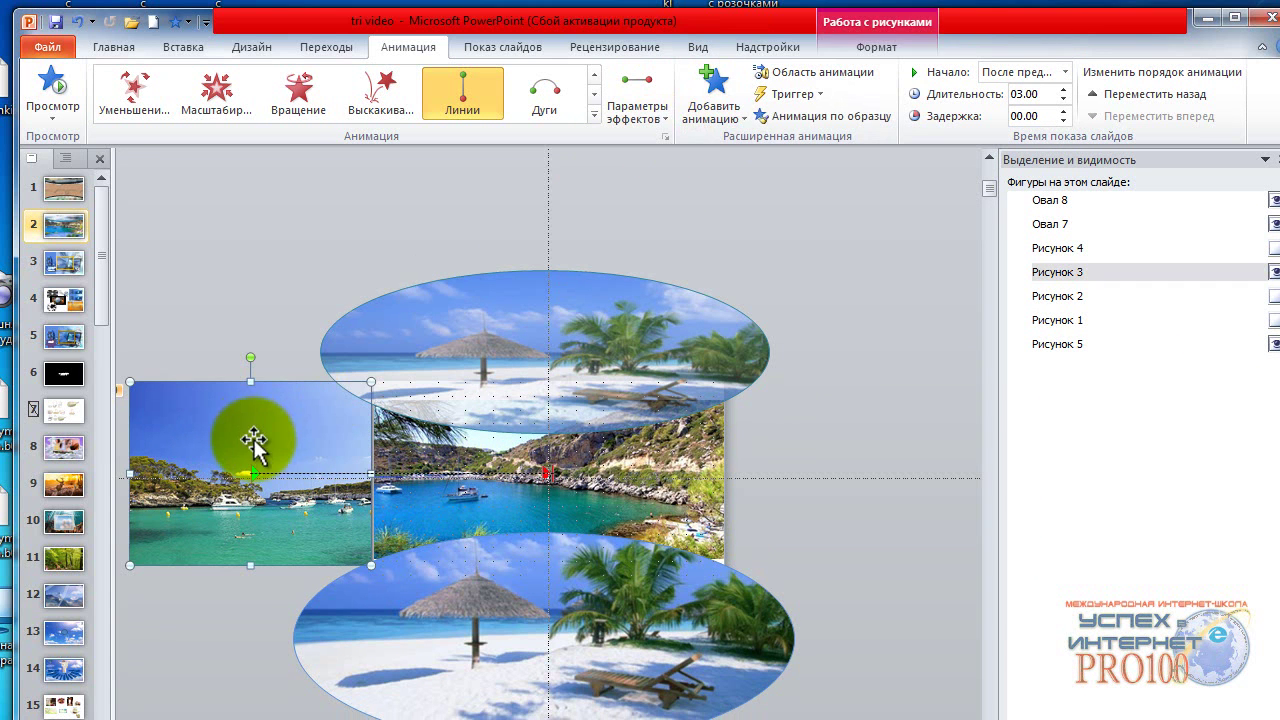
Add a second rightward Lines path to the bay photo, starting after the previous animation.
click(712, 110)
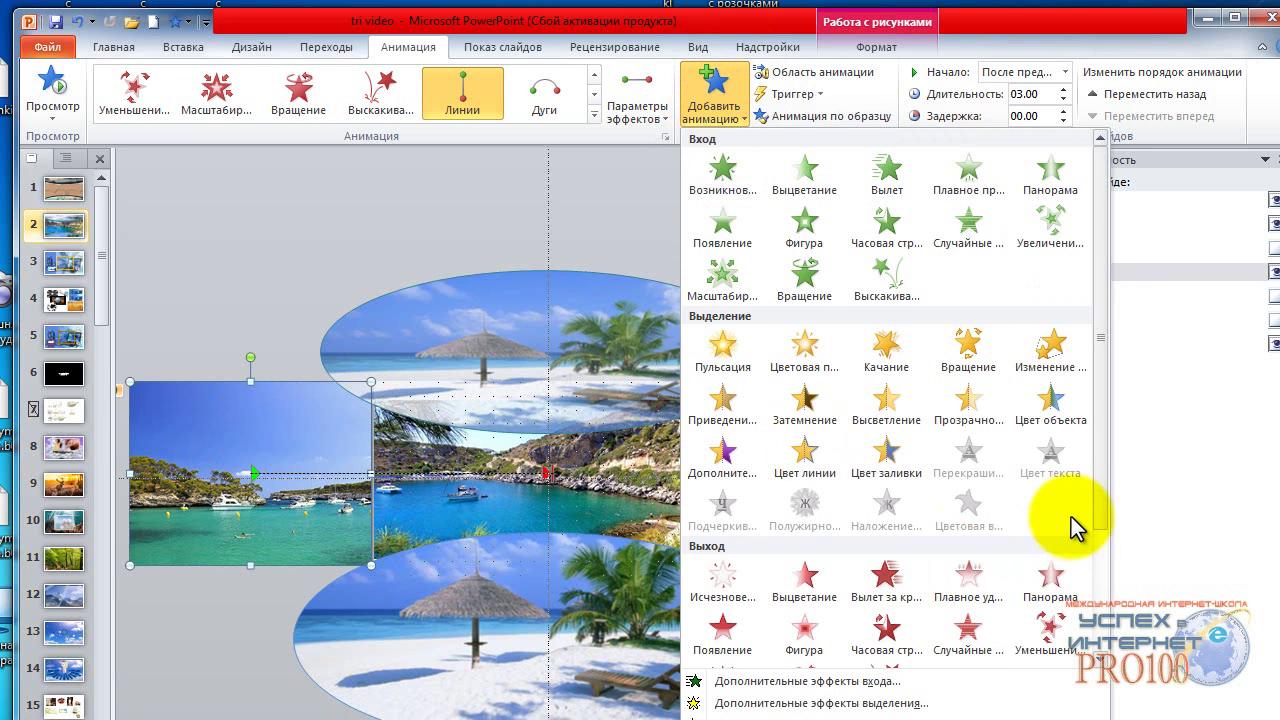
scroll(1080, 530, down, 3)
click(730, 605)
click(1065, 73)
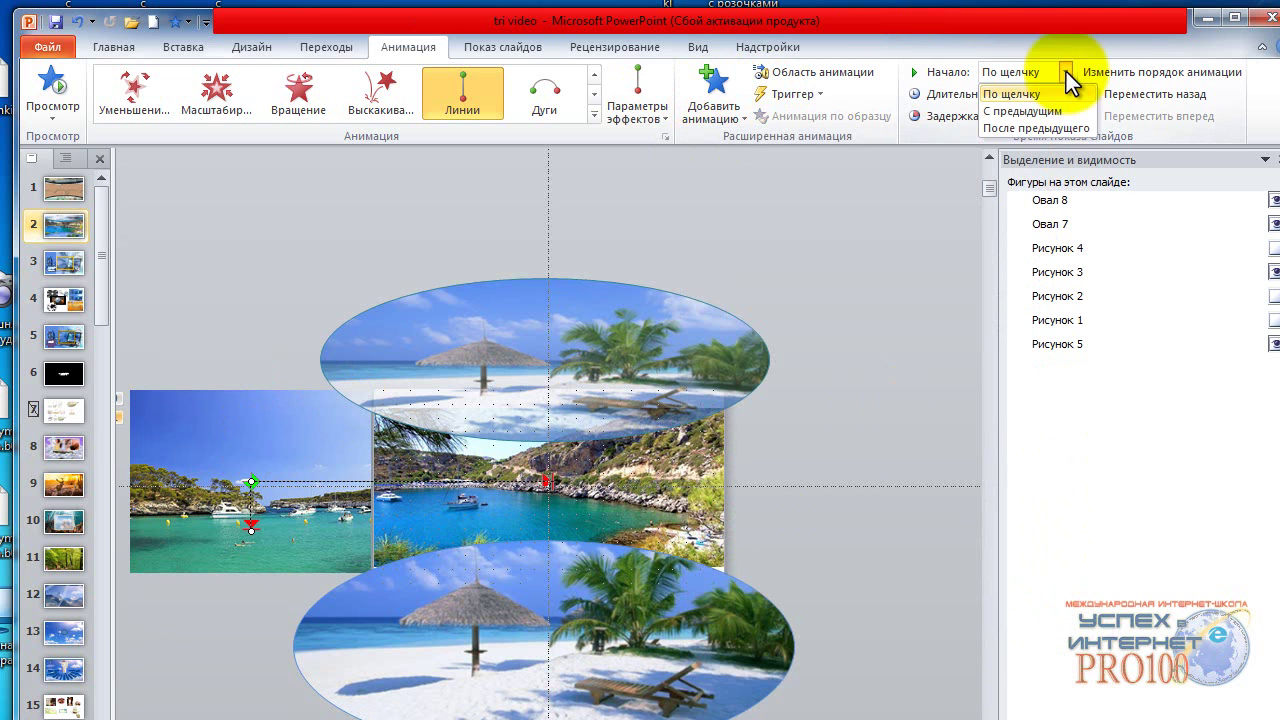
click(637, 100)
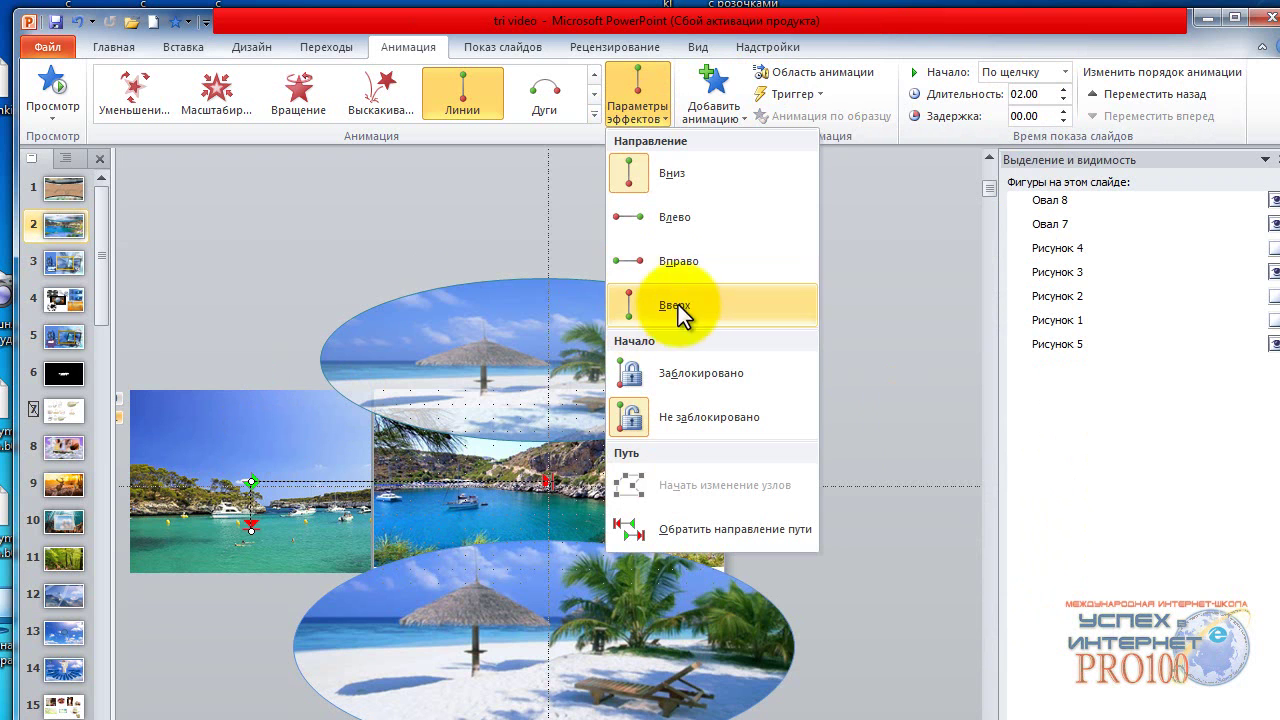
click(688, 262)
click(1030, 72)
click(1030, 129)
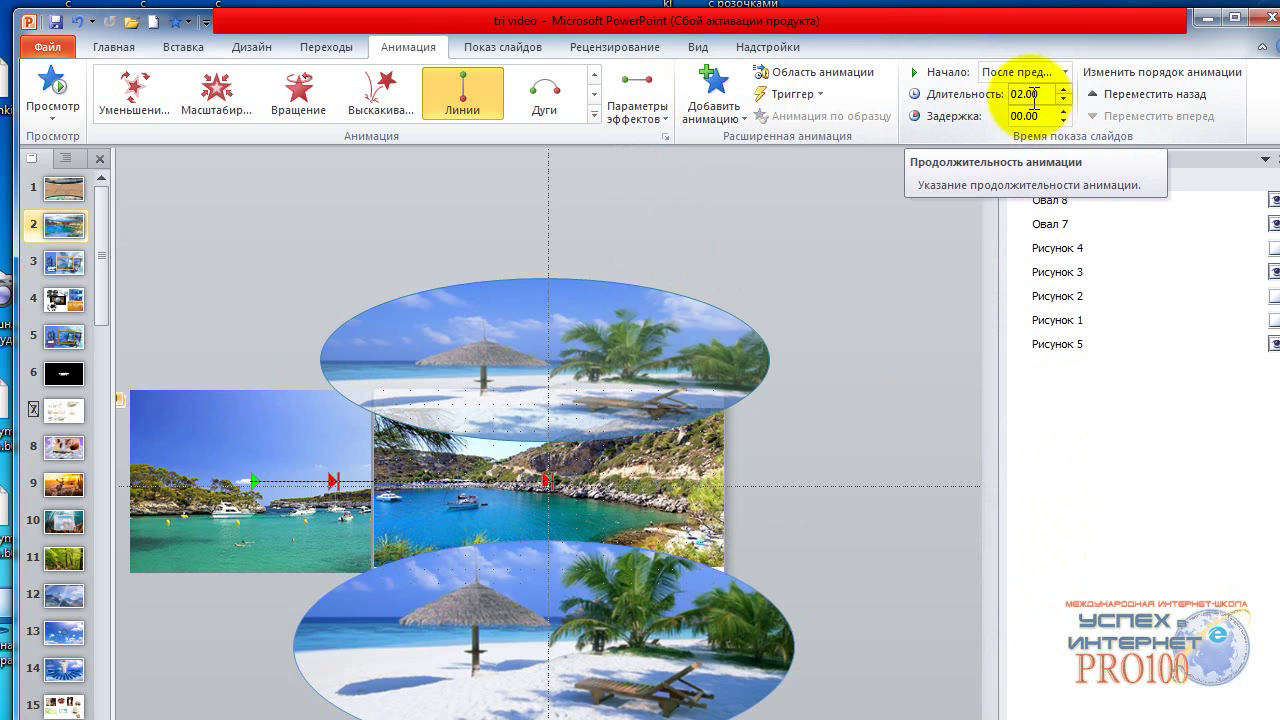
Give the second path a 1-second delay and extend its end past the central photo.
click(1063, 111)
click(1063, 111)
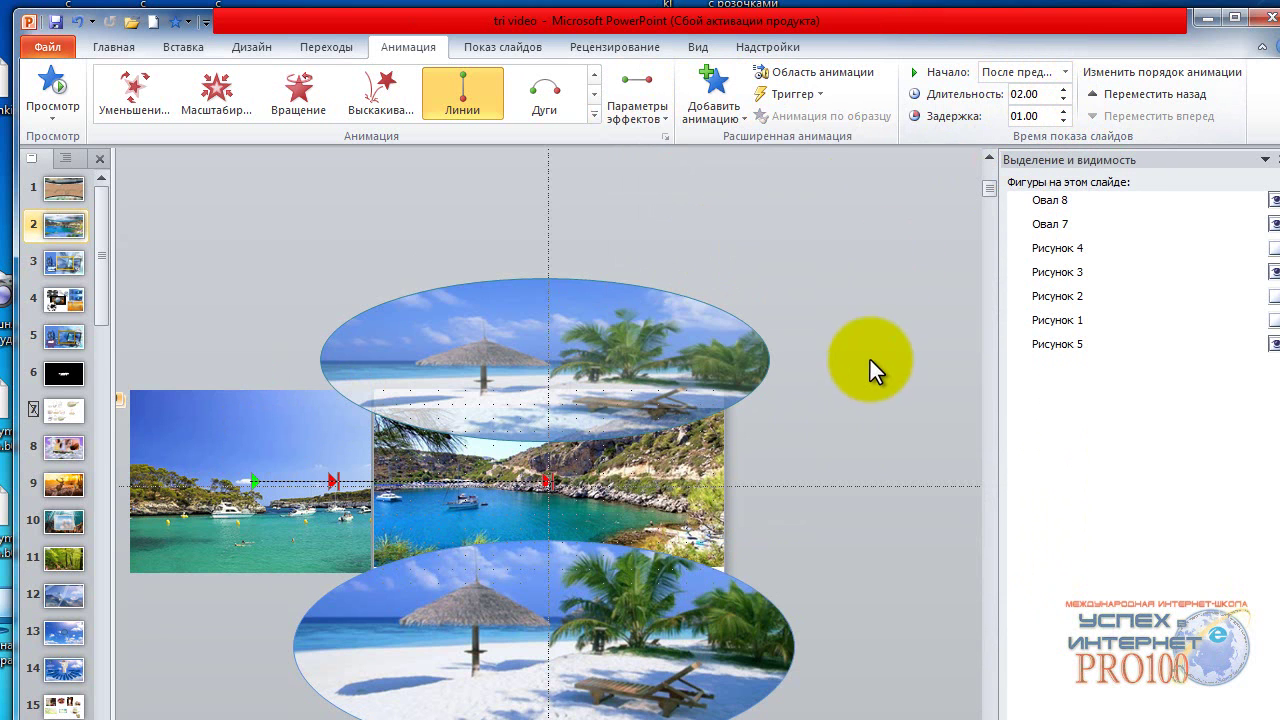
click(293, 483)
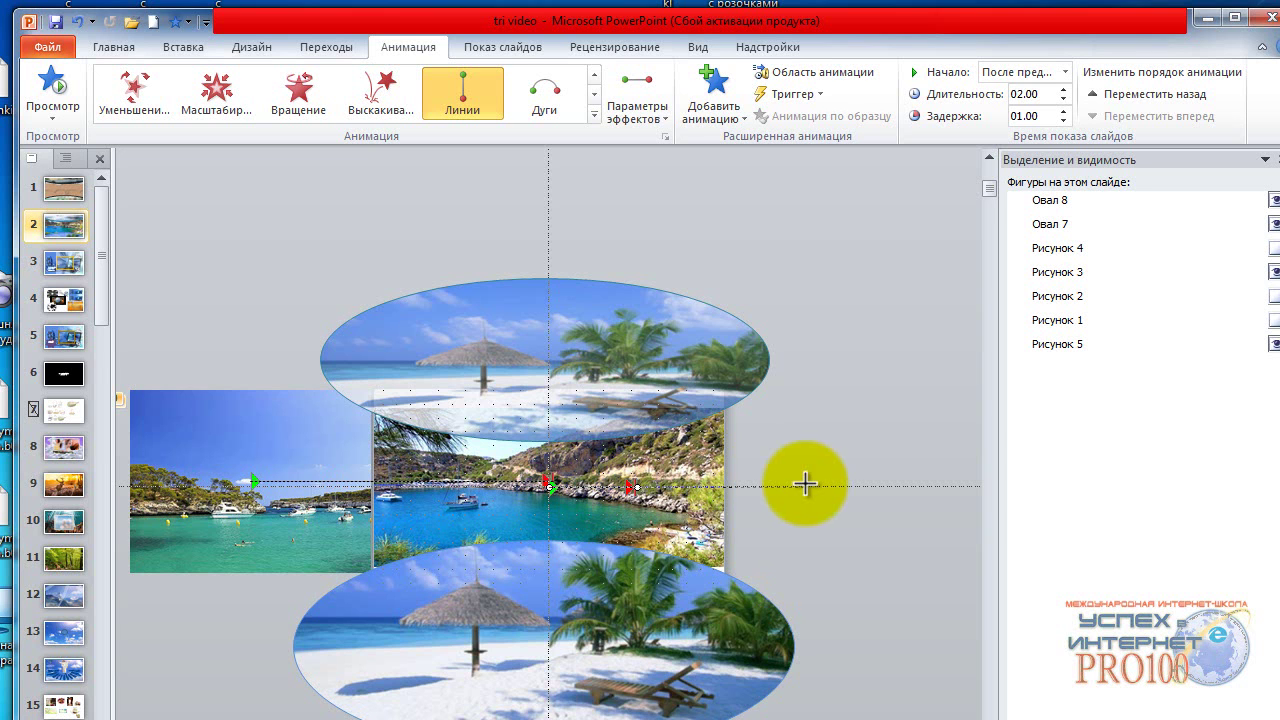
drag(826, 487, 826, 488)
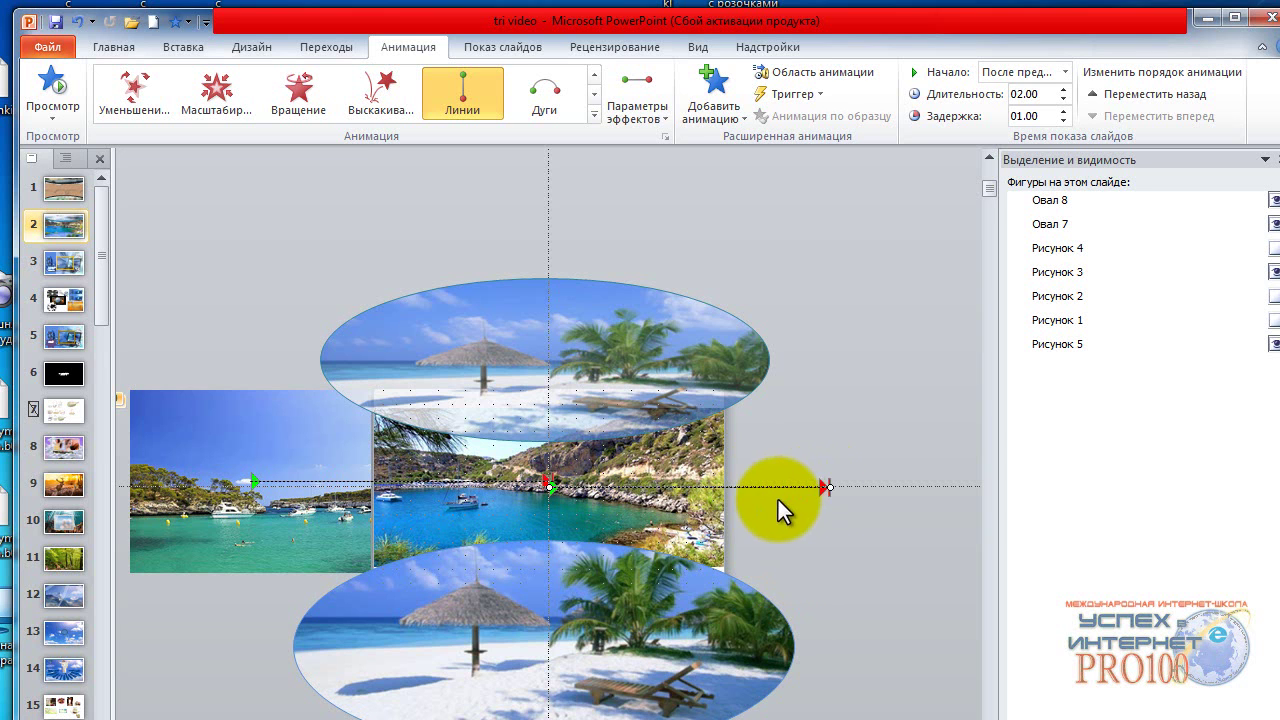
click(546, 497)
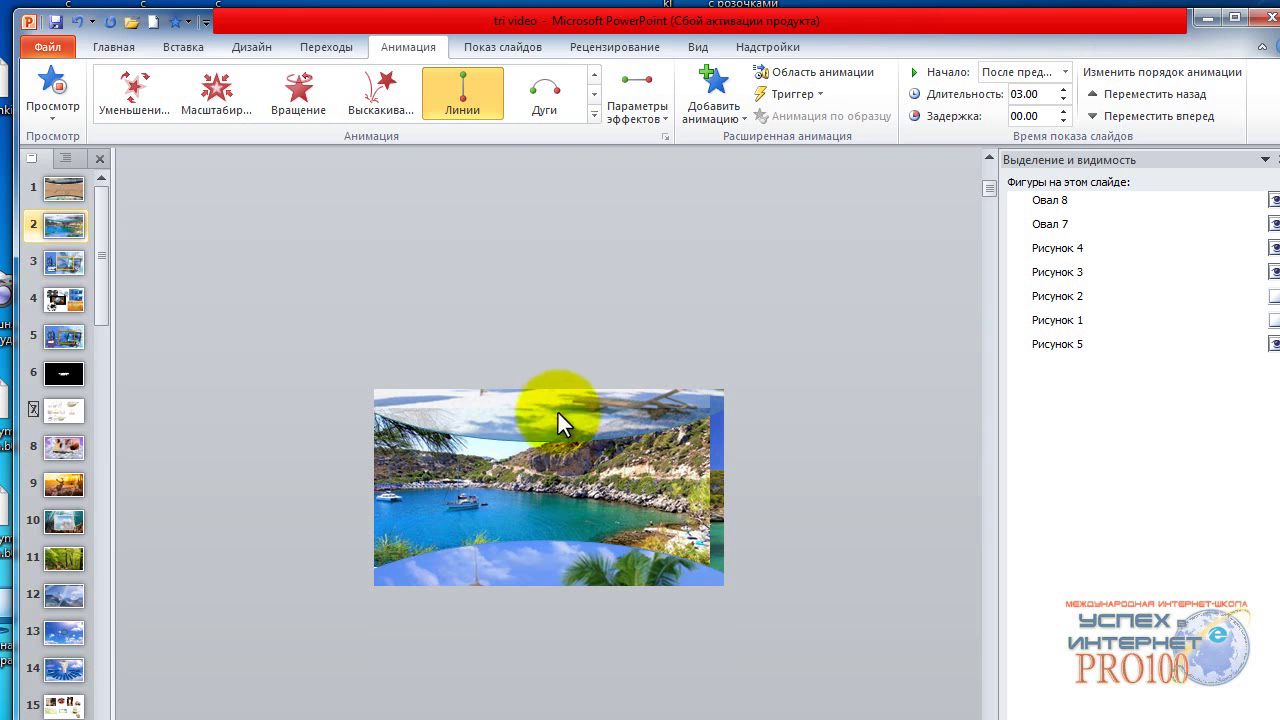
Review the top oval's fill settings in Формат рисунка, then close the dialog.
right_click(562, 358)
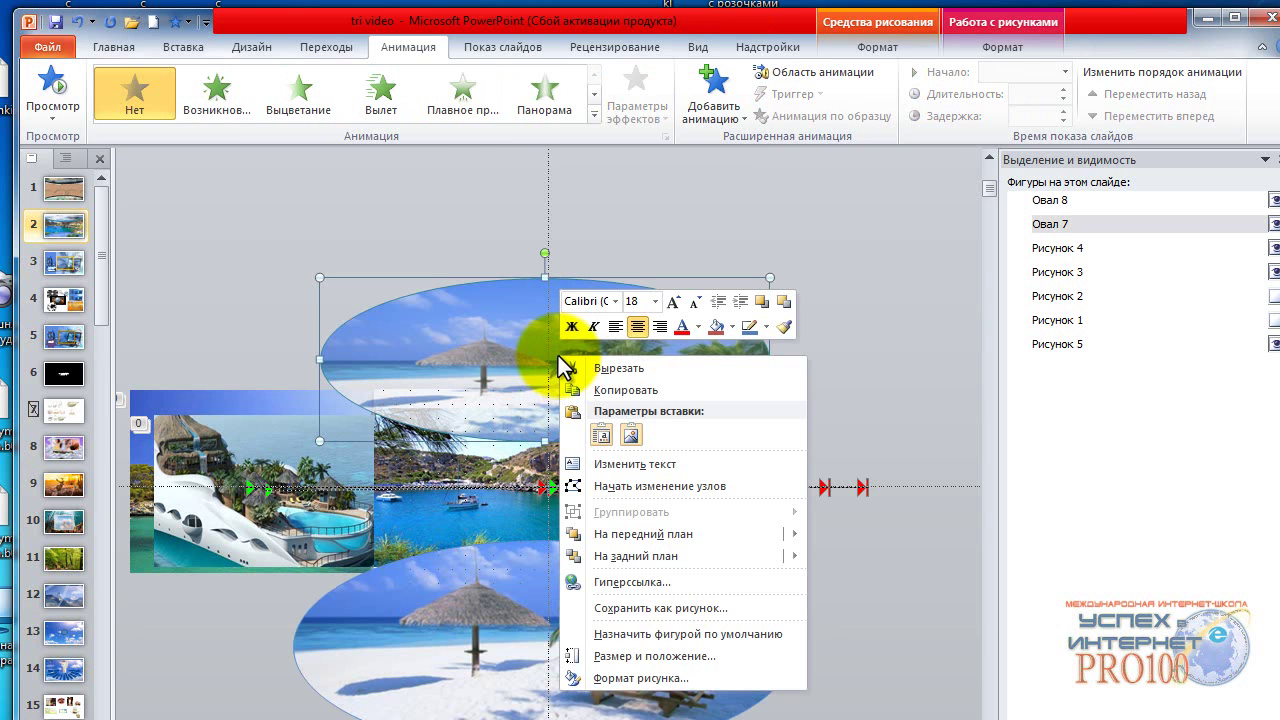
click(609, 656)
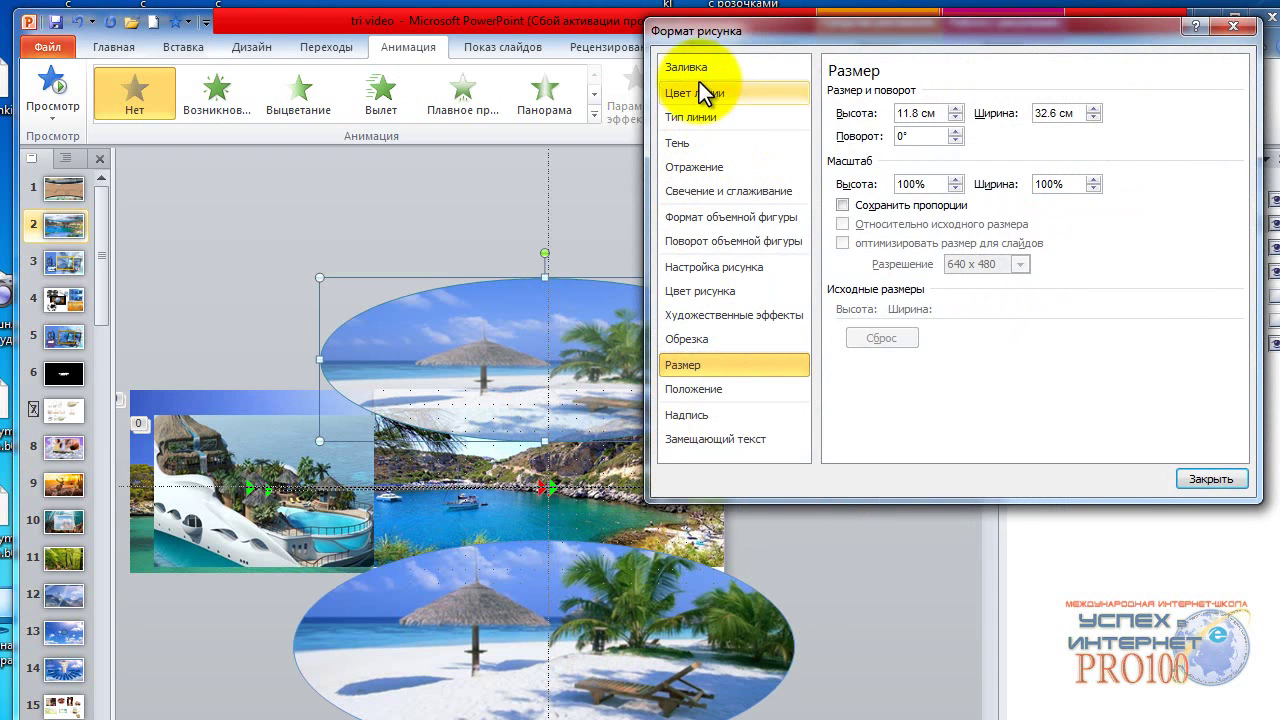
click(688, 67)
click(1211, 478)
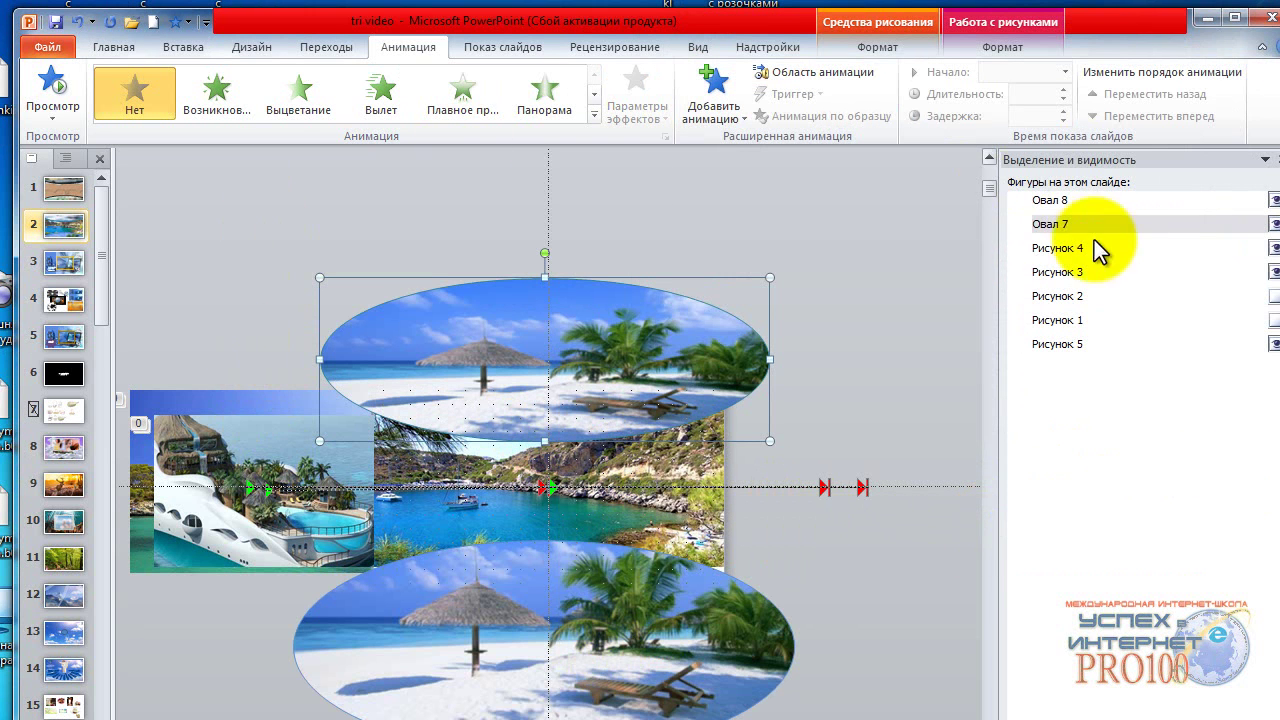
Show Рисунок 2, hide Рисунок 3 and 4, and move the sailboat picture to the collage's left edge.
click(1274, 296)
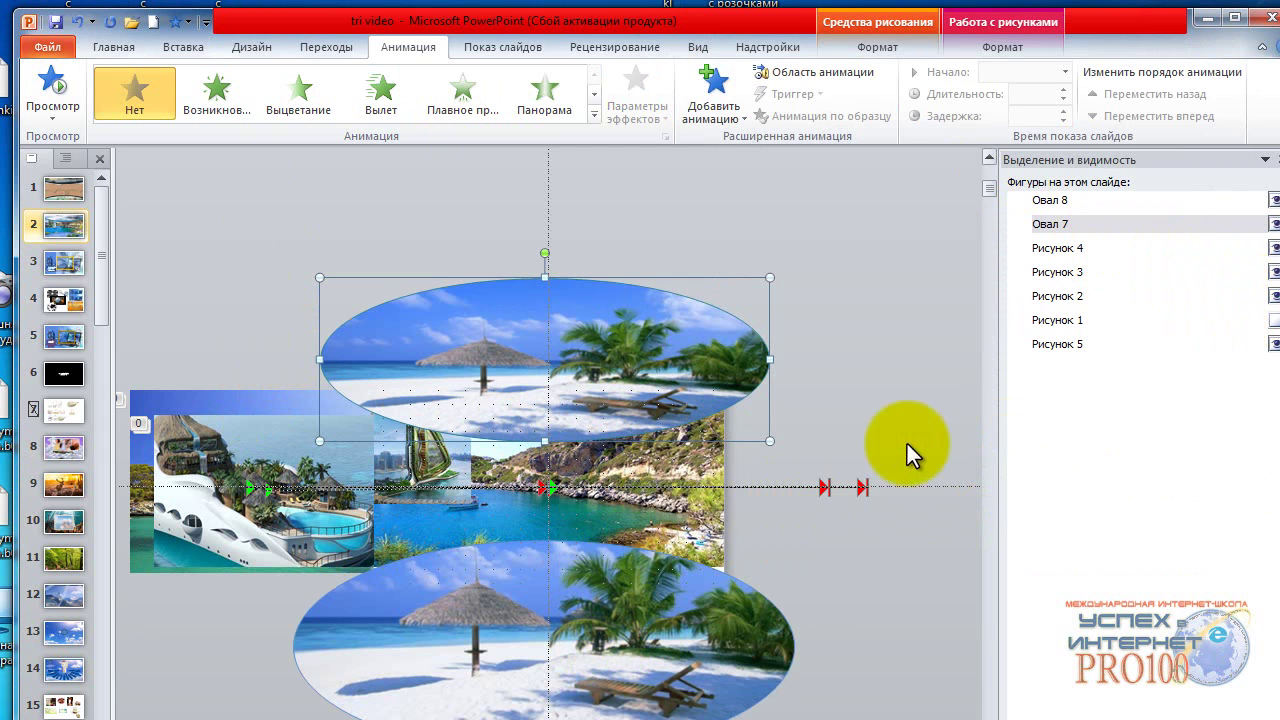
click(1274, 272)
click(1274, 248)
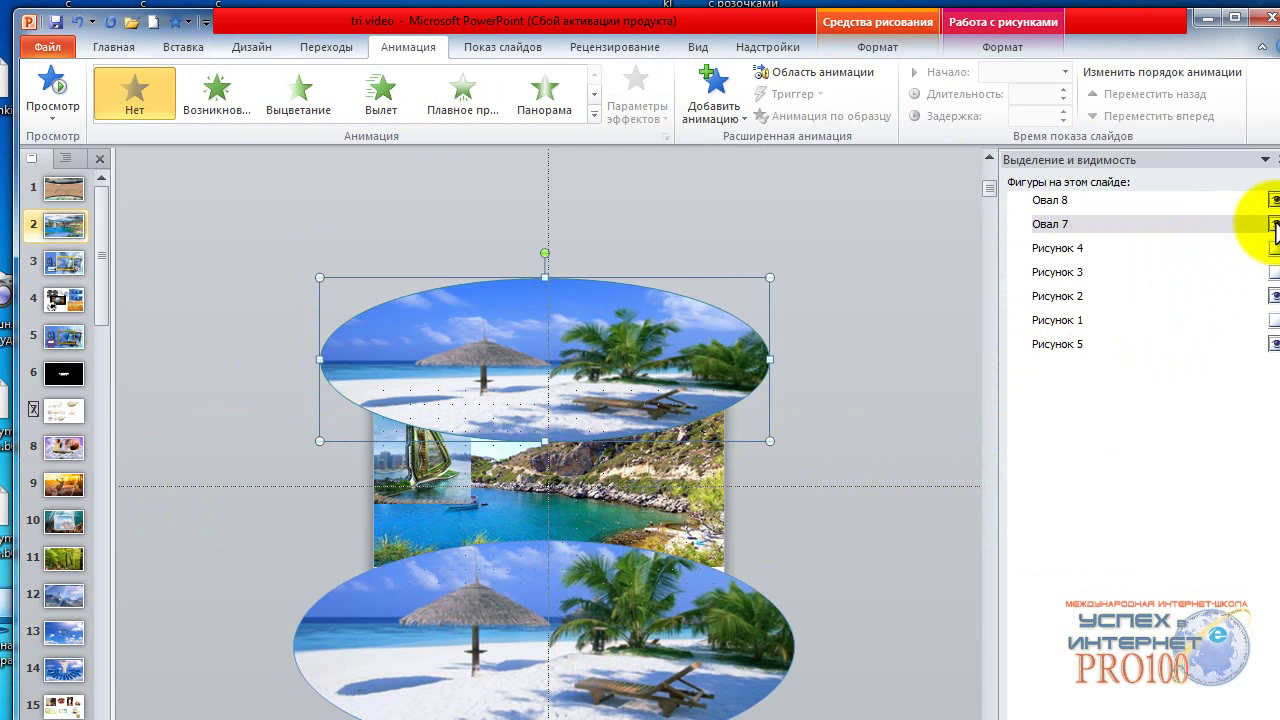
drag(440, 478, 328, 484)
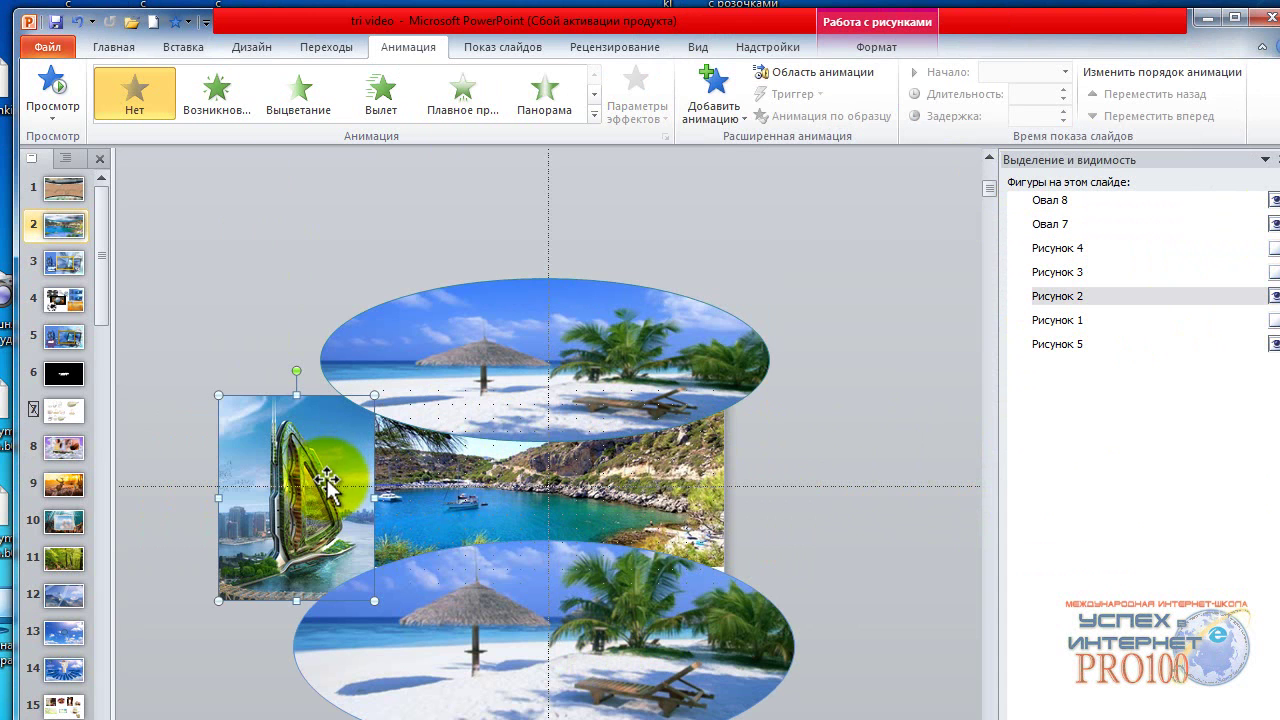
Give the sailboat a rightward Lines motion path starting after the previous effect.
click(712, 96)
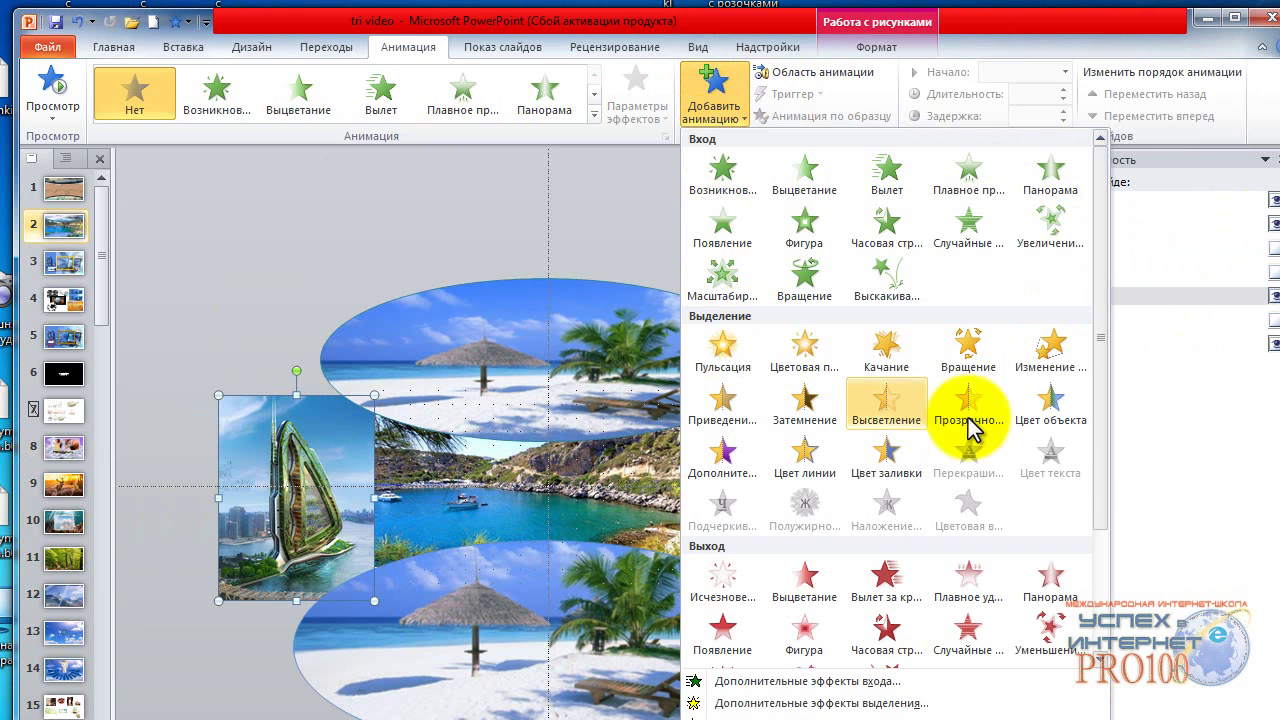
scroll(1100, 540, down, 2)
click(724, 585)
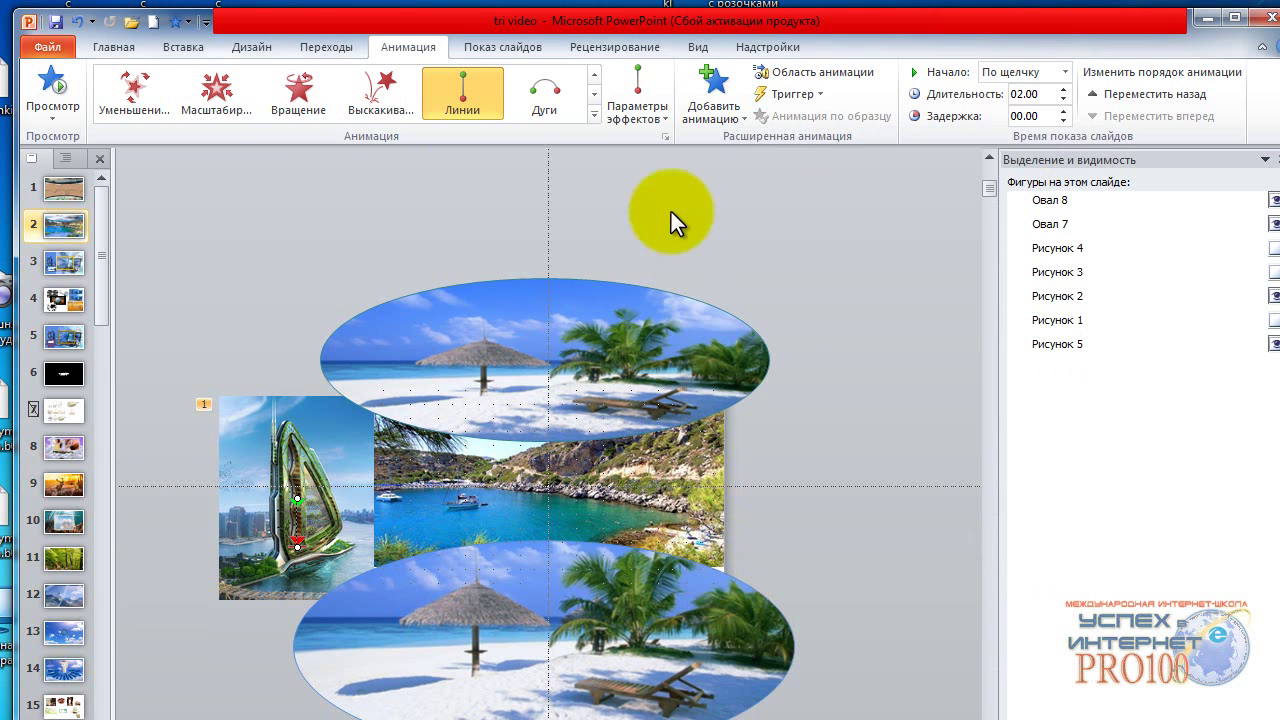
click(637, 95)
click(656, 265)
click(1064, 72)
click(1008, 129)
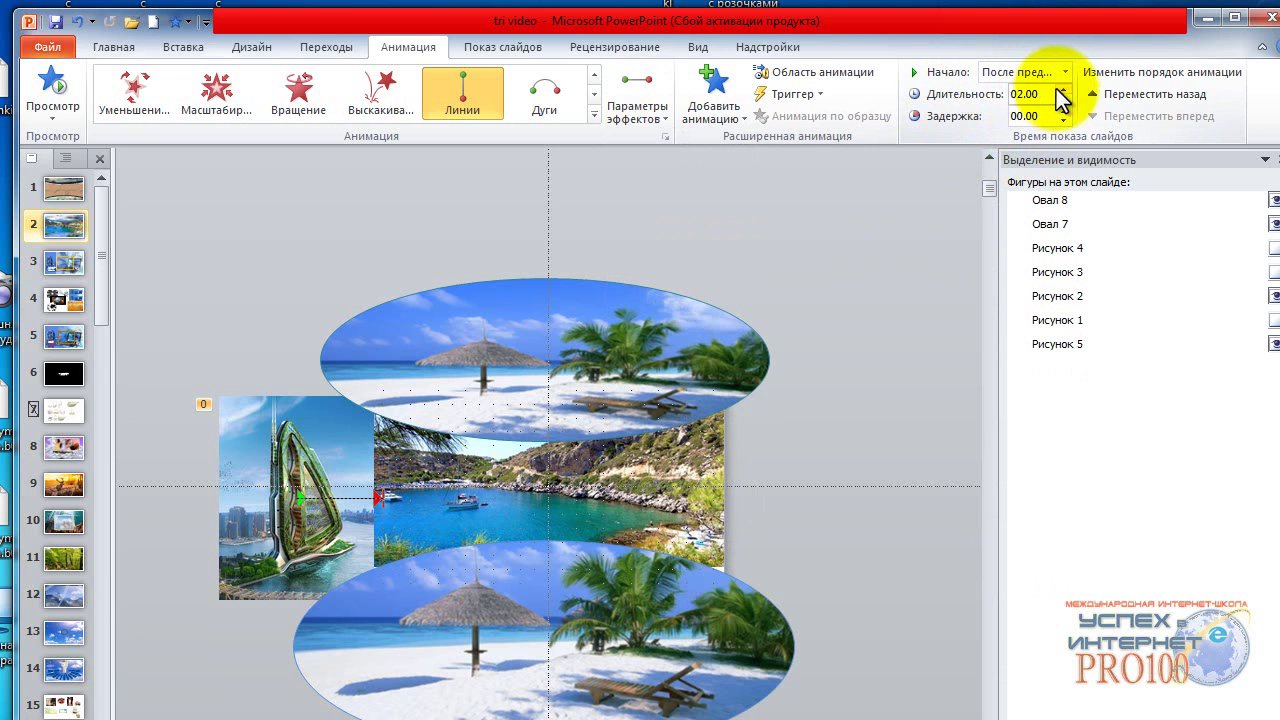
Adjust the sailboat's path to run from the left edge to the slide centre.
mouse_move(380, 497)
mouse_down()
mouse_move(533, 506)
mouse_move(548, 487)
mouse_up()
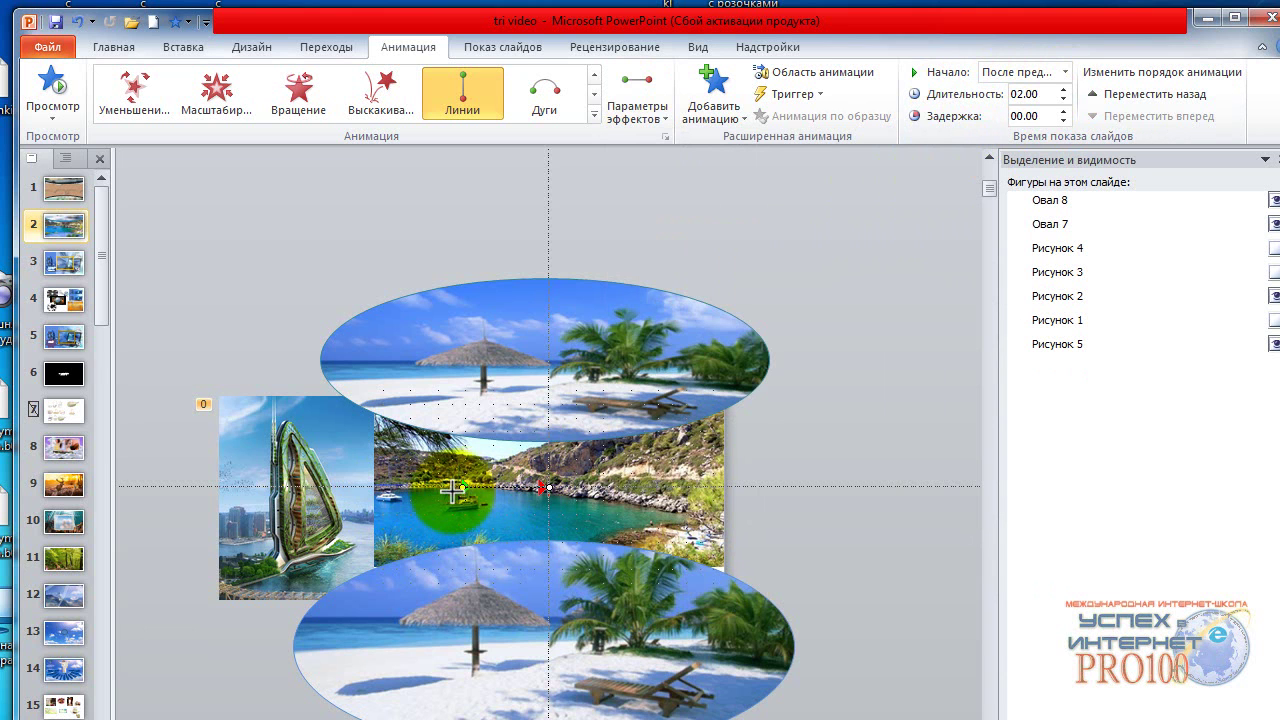
drag(461, 490, 298, 497)
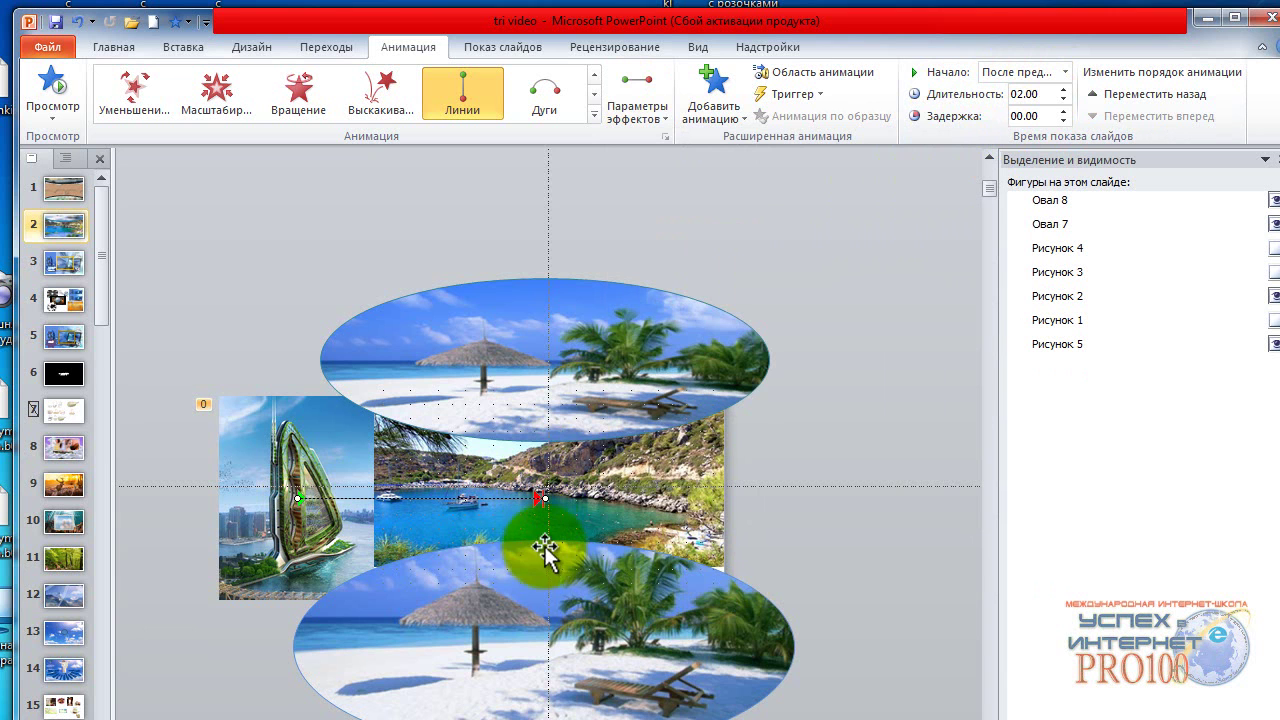
click(305, 442)
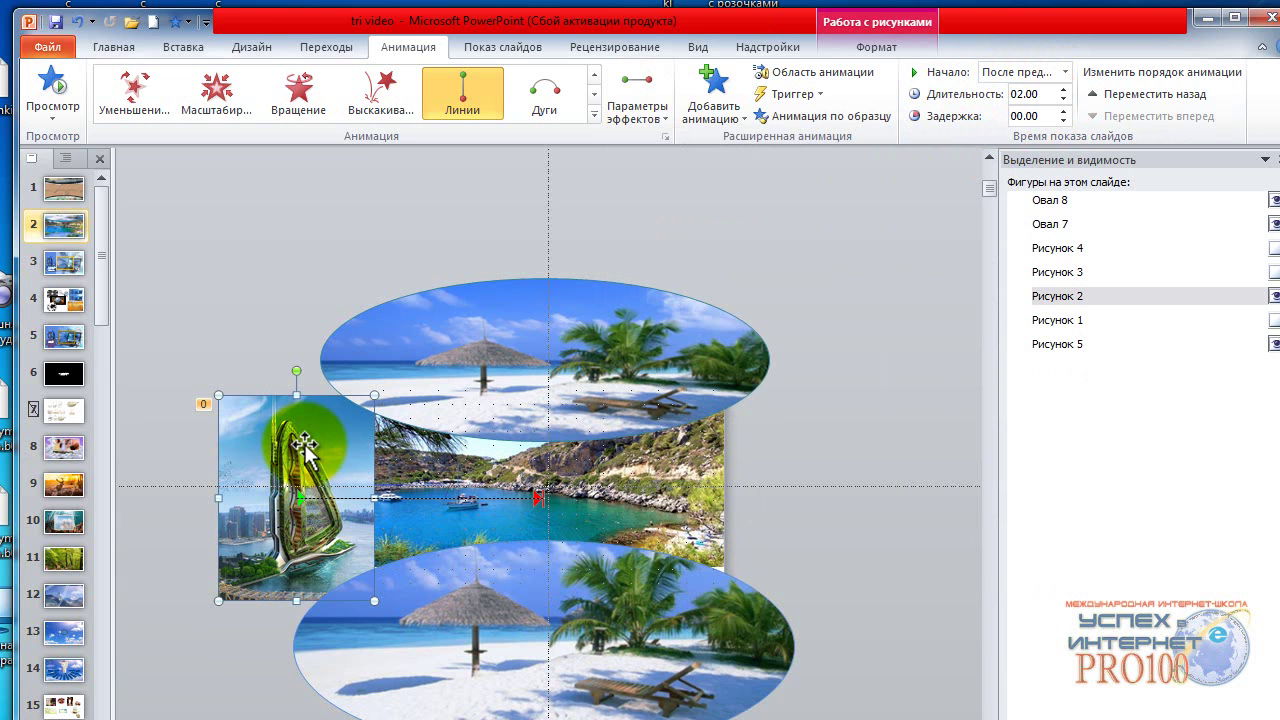
click(710, 112)
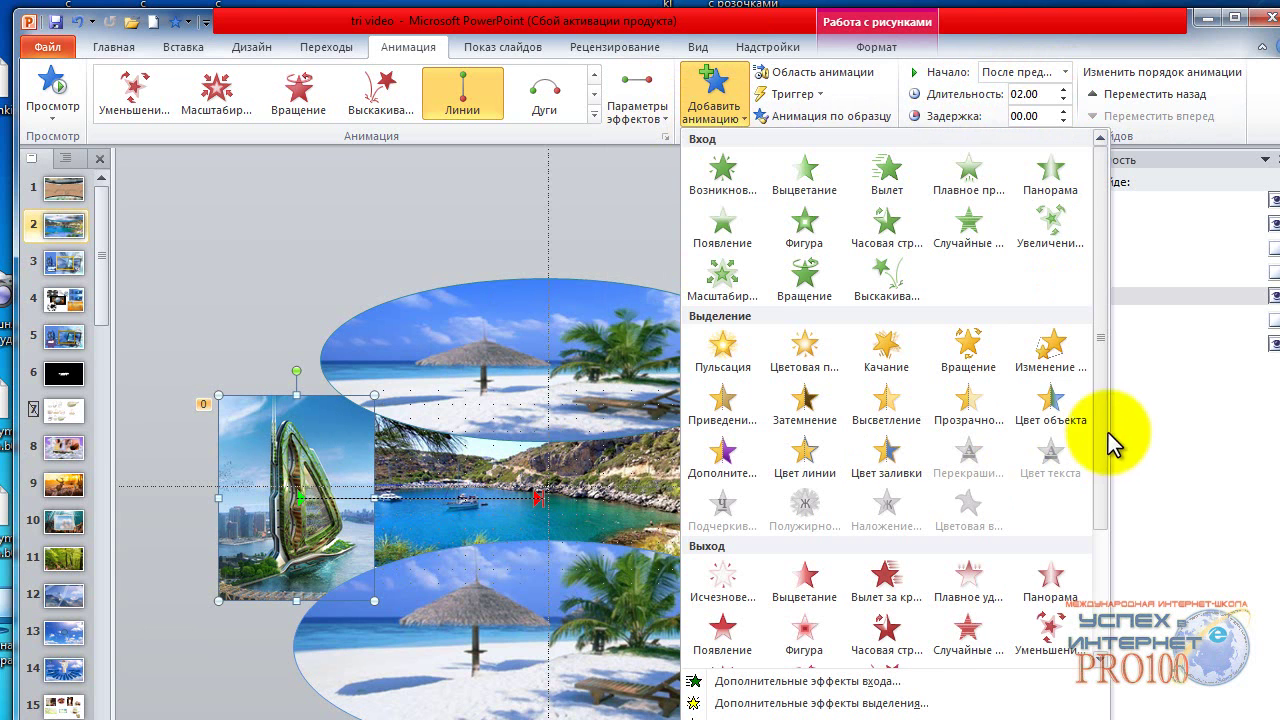
Add a second rightward Lines path to the sailboat, after the previous one with a 01.00 delay.
scroll(1094, 586, down, 3)
scroll(1094, 586, down, 2)
click(720, 591)
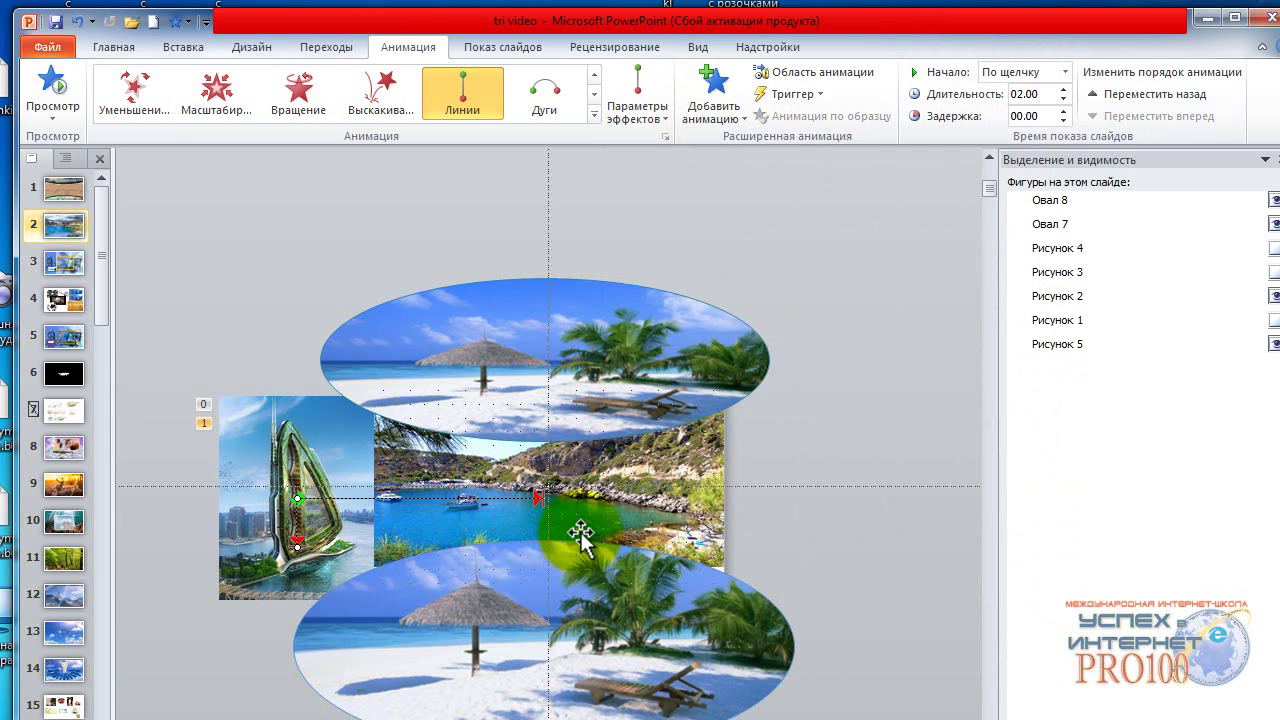
click(640, 108)
click(695, 268)
click(1065, 72)
click(1028, 129)
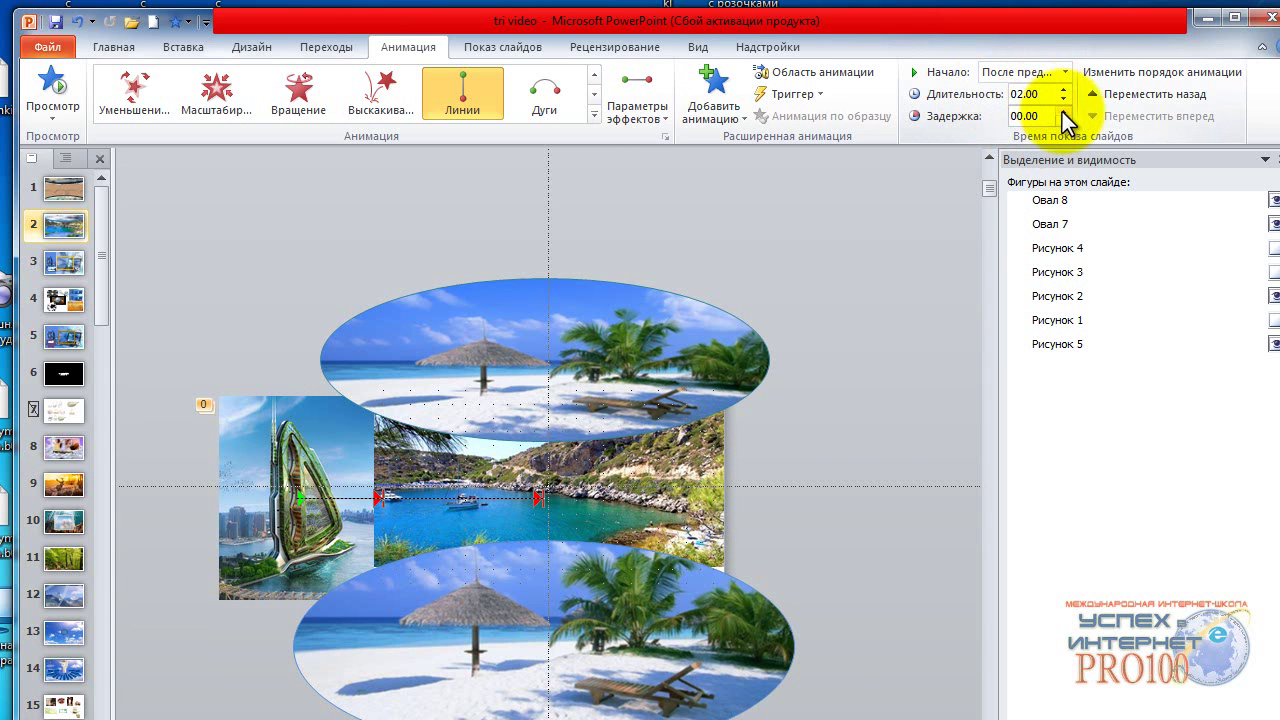
click(1063, 111)
click(1063, 111)
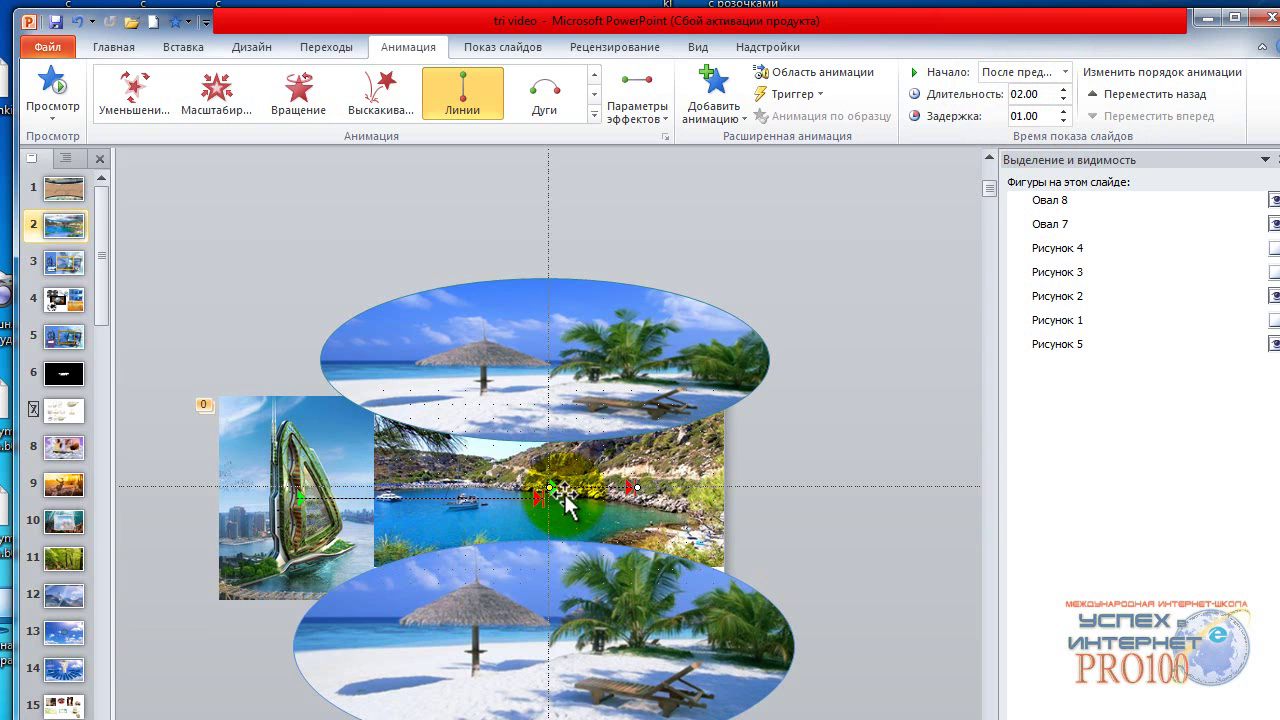
Align the second path on the horizontal guide, extend it right, and show Рисунок 3 and 4 again.
drag(553, 496, 557, 487)
drag(636, 487, 846, 487)
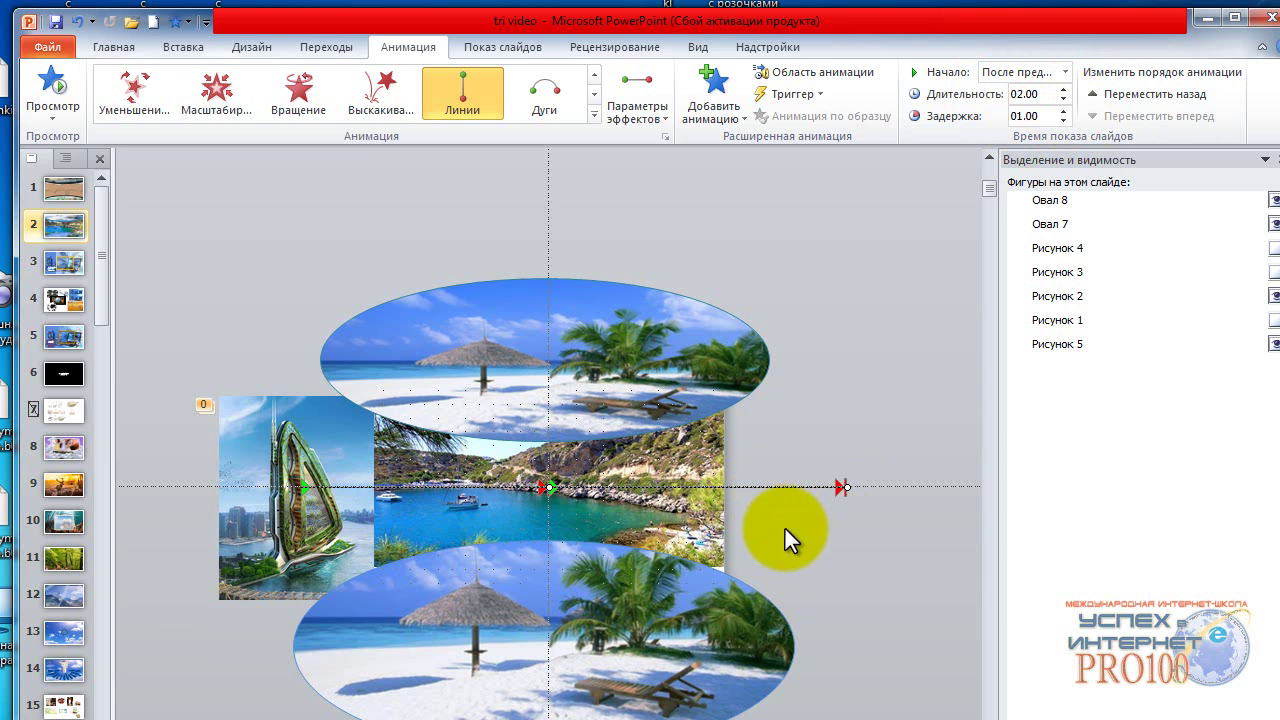
click(1273, 248)
click(1273, 272)
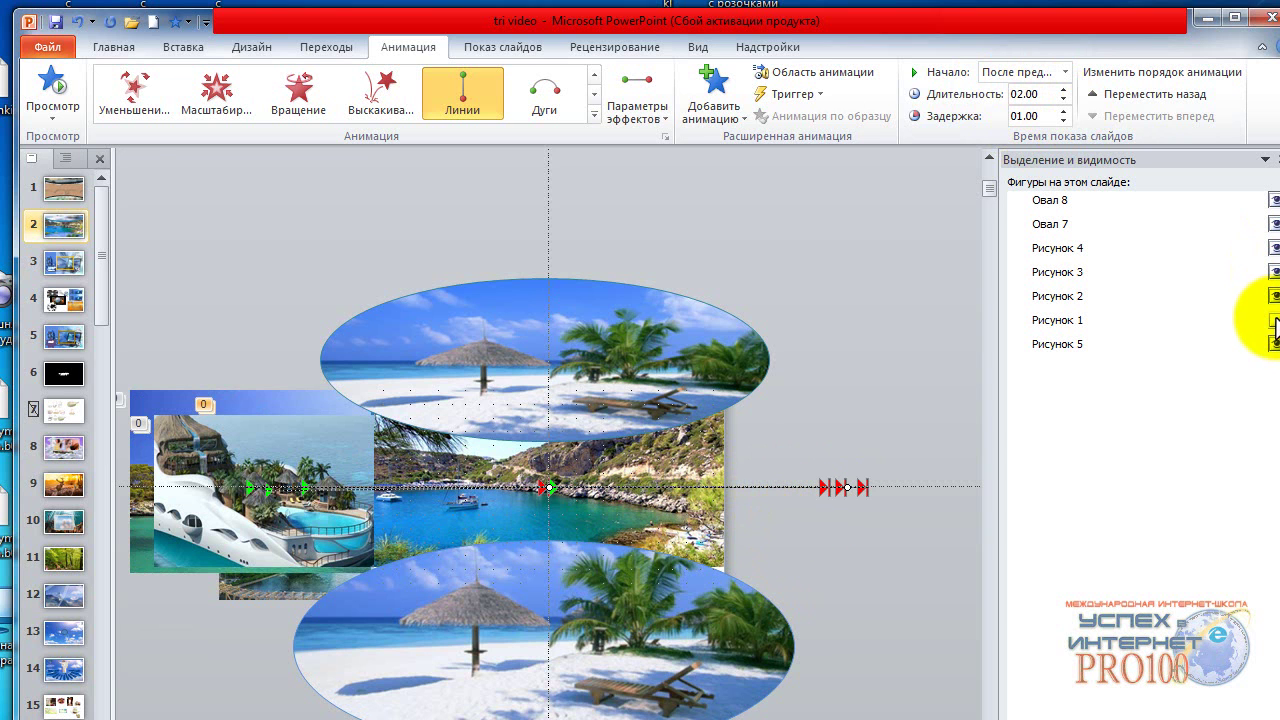
click(52, 116)
click(70, 130)
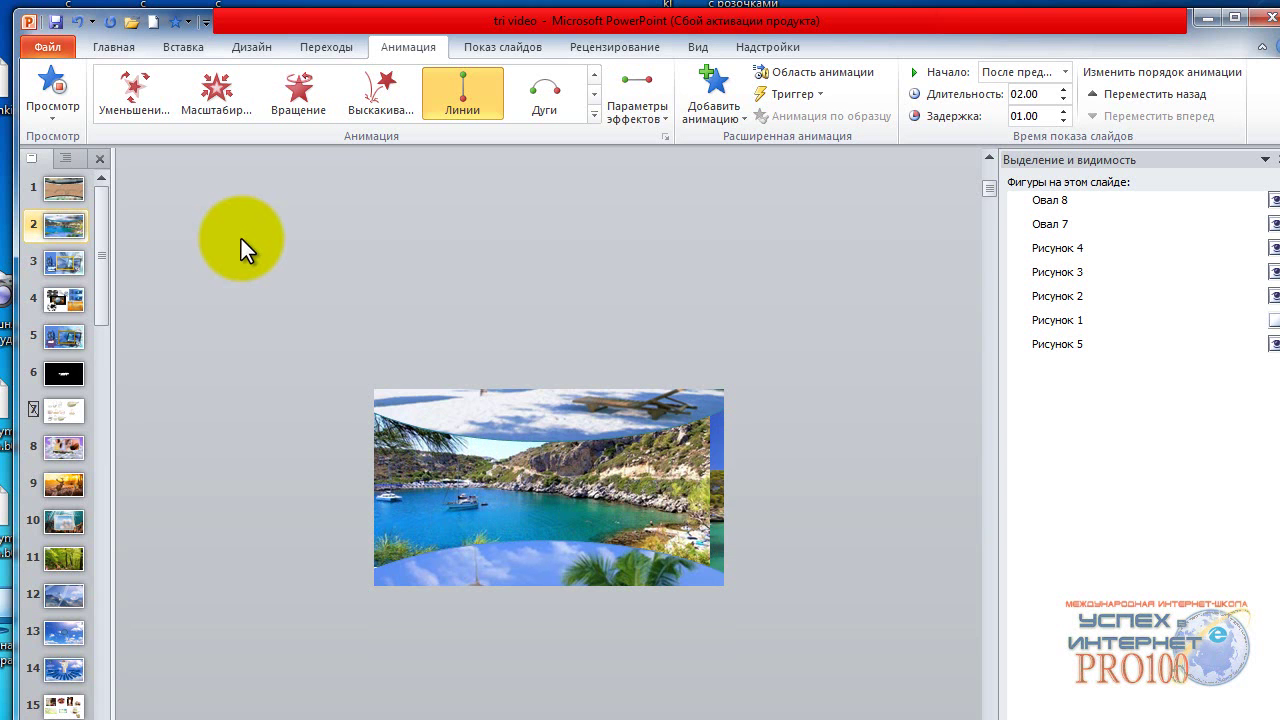
Hide the top oval Овал 7, the yacht Рисунок 4 and the sailboat Рисунок 2.
click(300, 400)
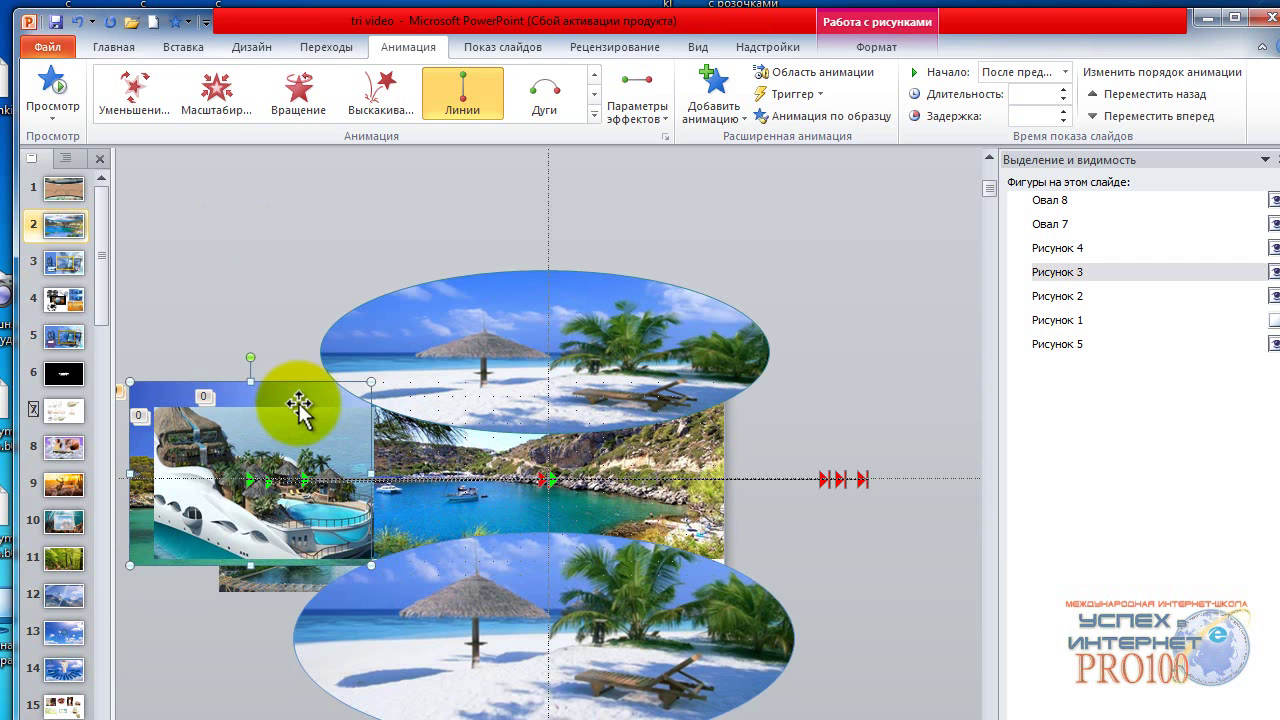
click(1273, 224)
click(1273, 248)
click(1273, 296)
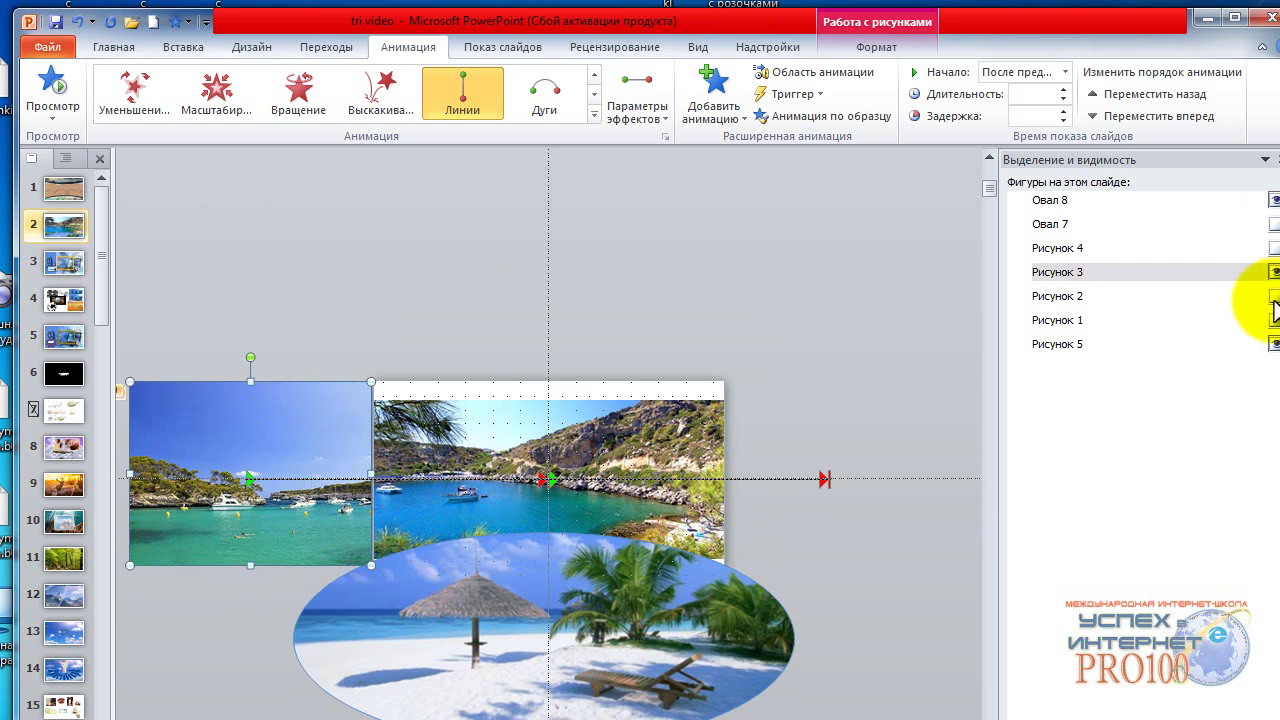
Extend the bay picture's second motion path slightly further right, then show its Формат tools.
click(837, 492)
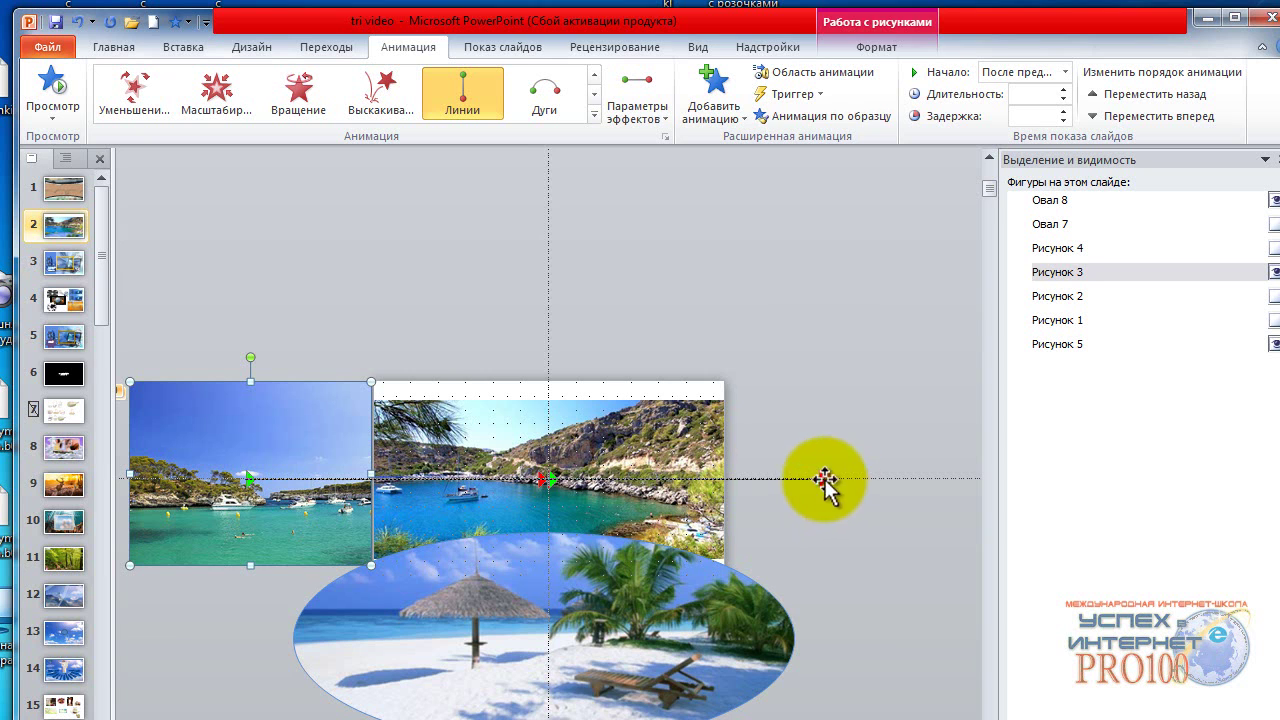
drag(825, 482, 840, 490)
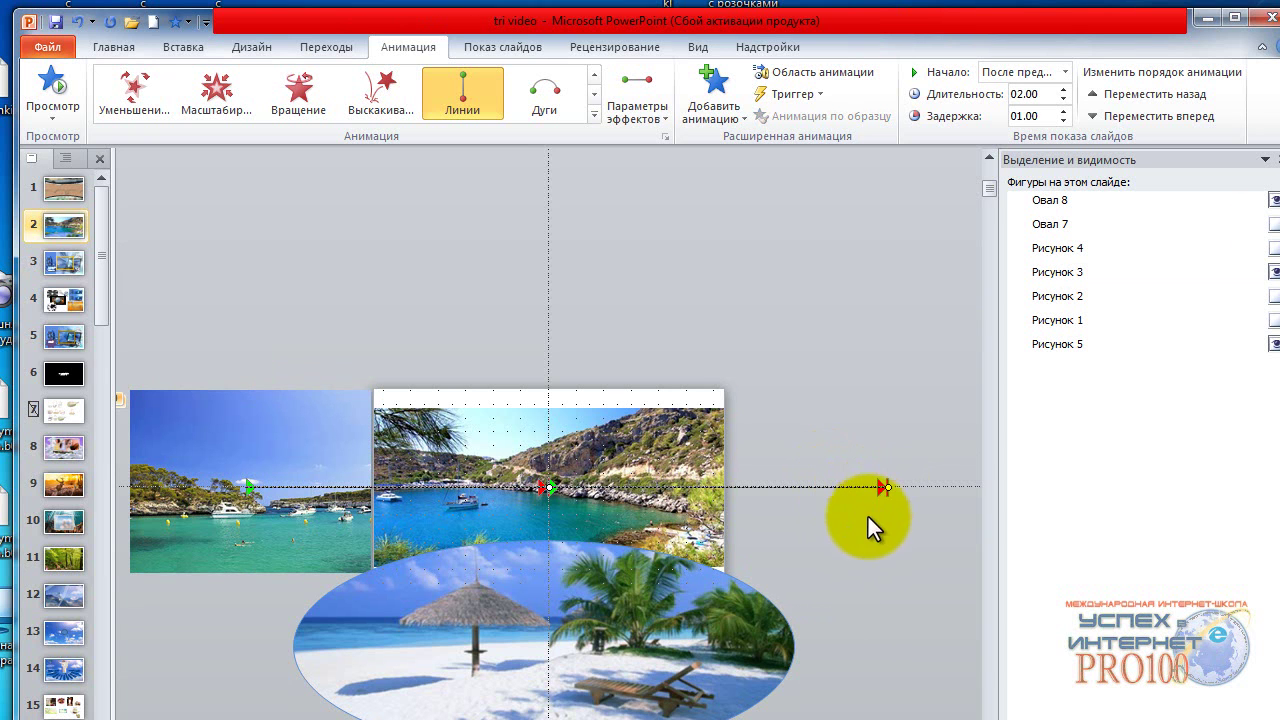
click(263, 485)
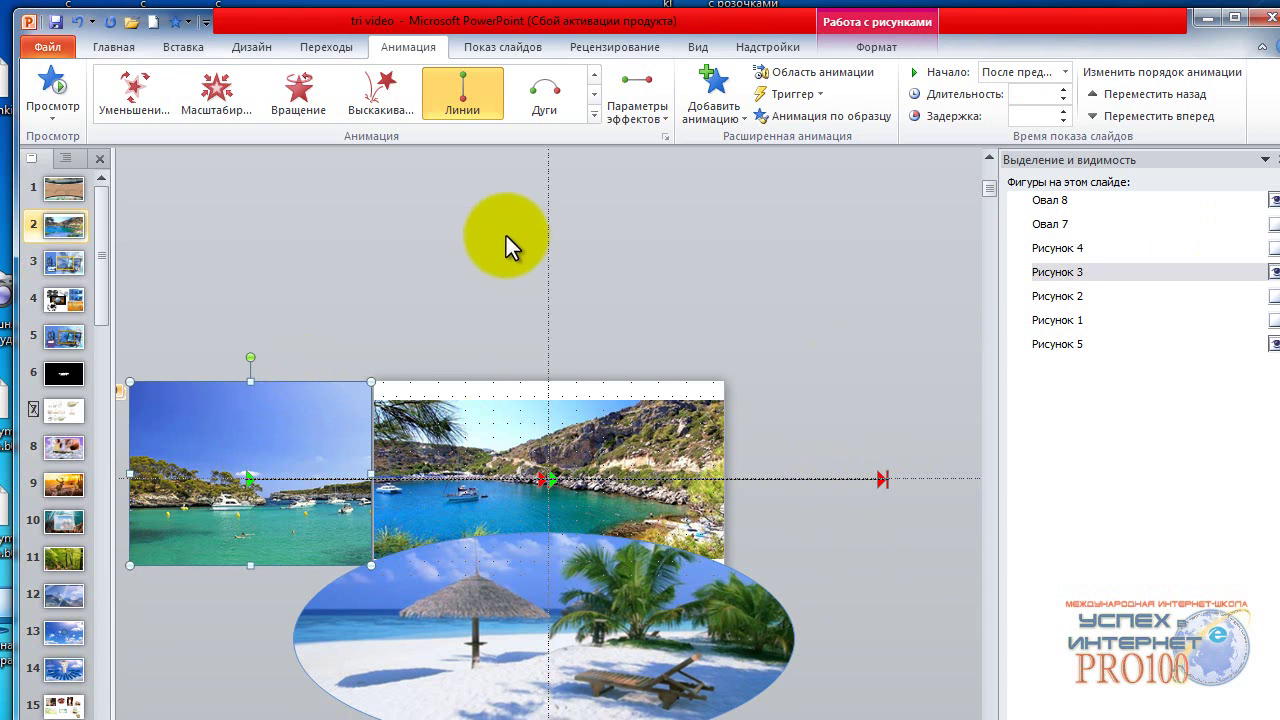
click(856, 26)
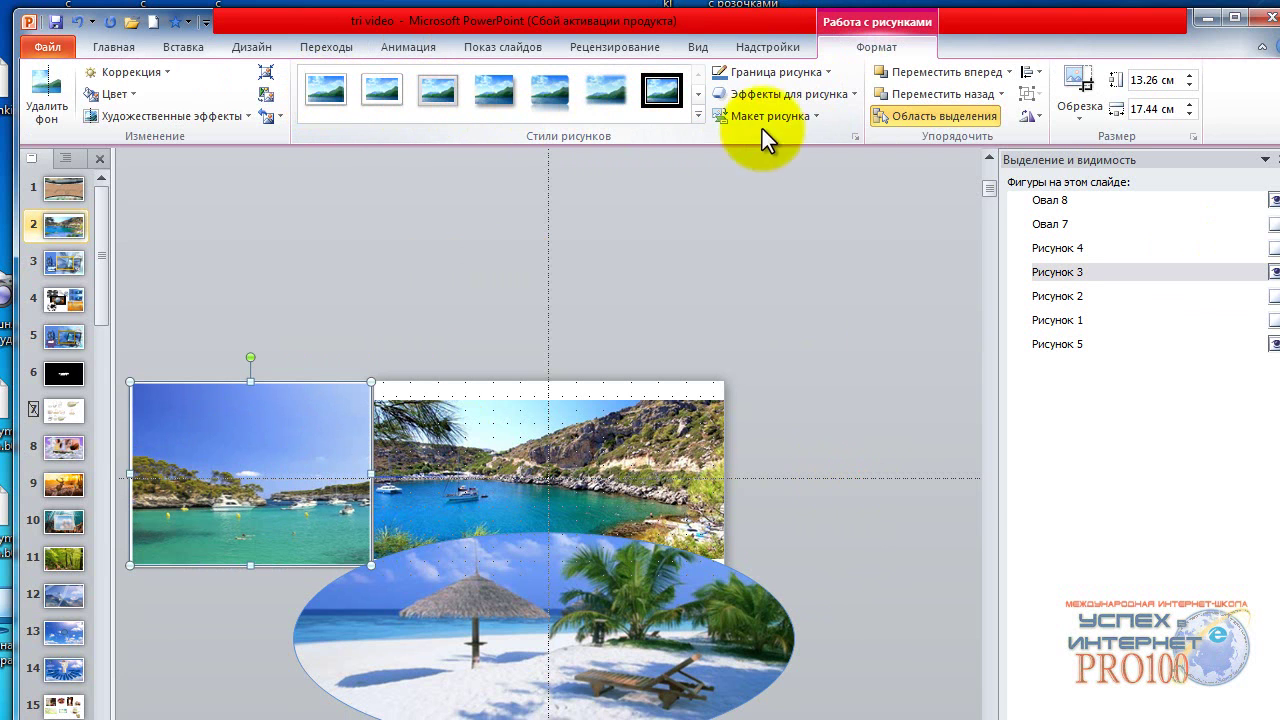
Apply a Заготовка preset effect to the bay picture and unhide Рисунок 4 and Овал 7.
click(849, 96)
mouse_move(783, 129)
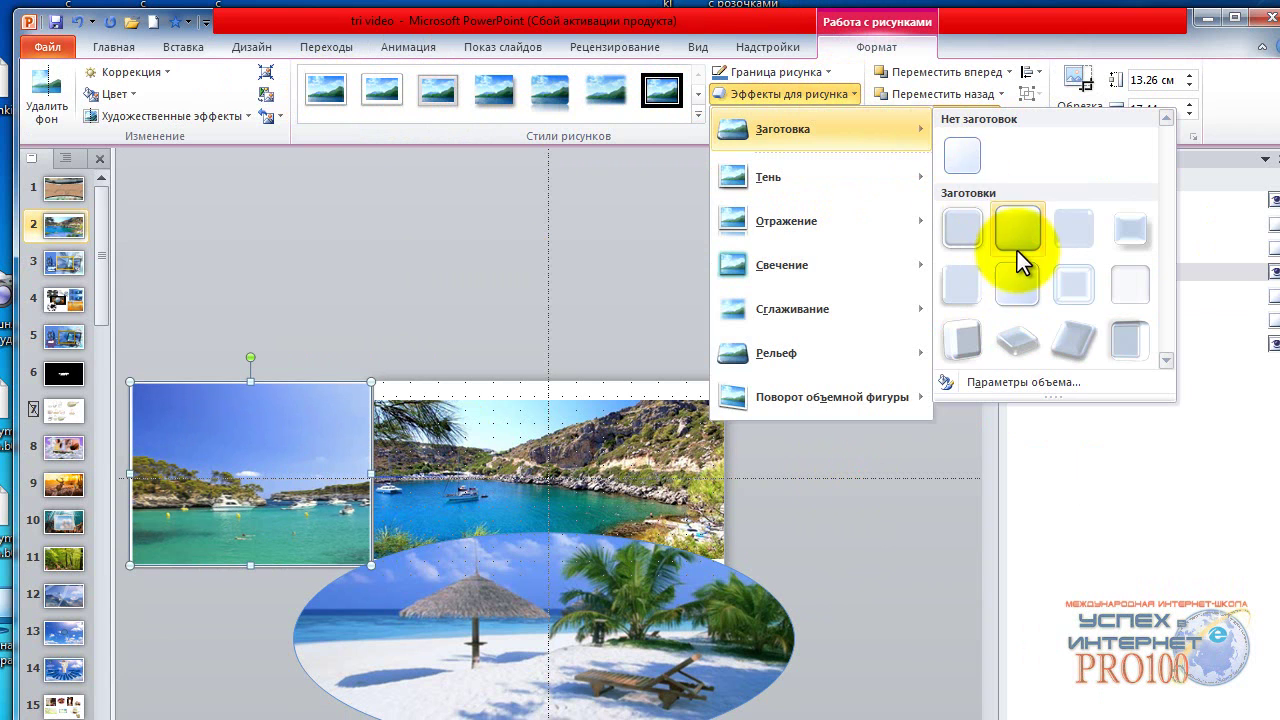
click(1014, 242)
click(1274, 248)
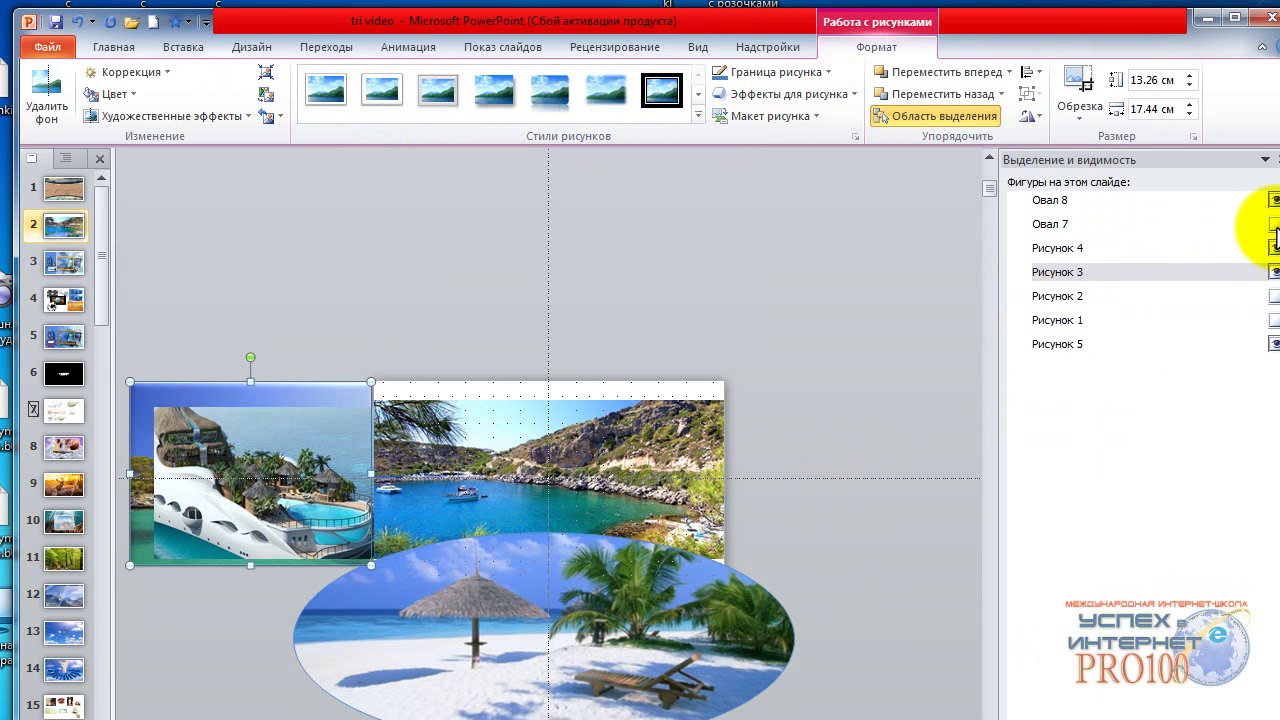
click(1274, 224)
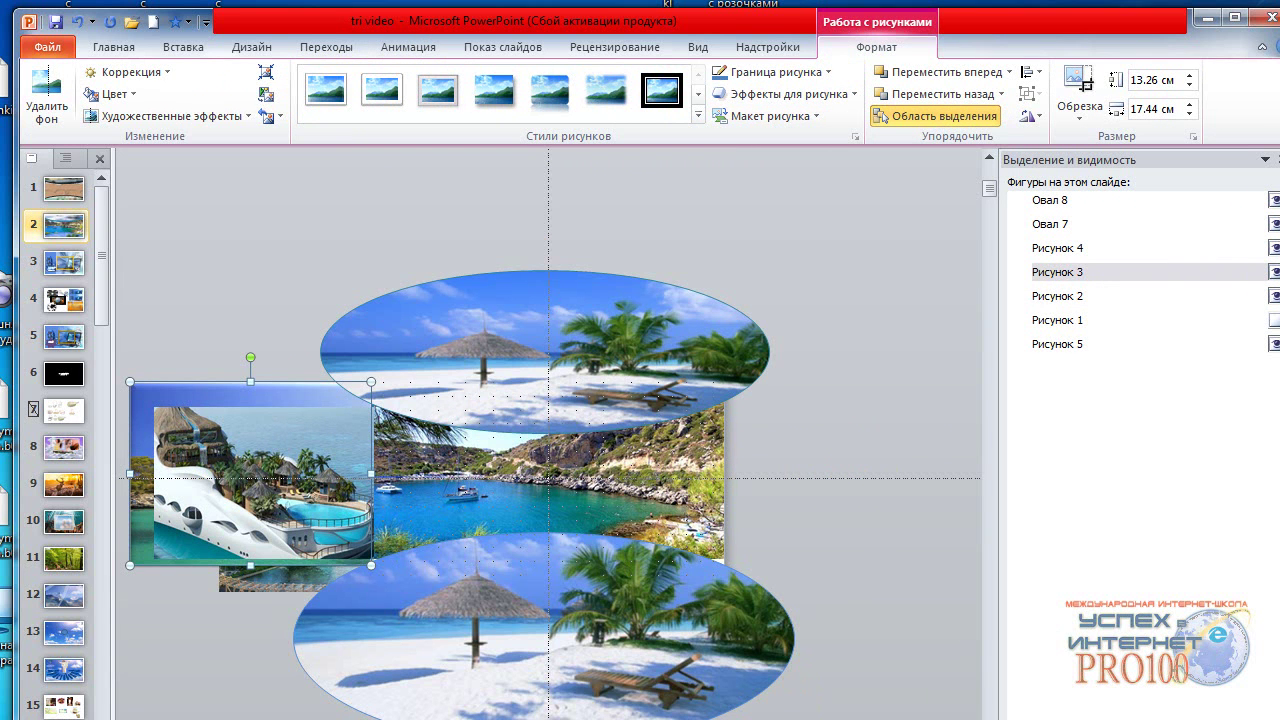